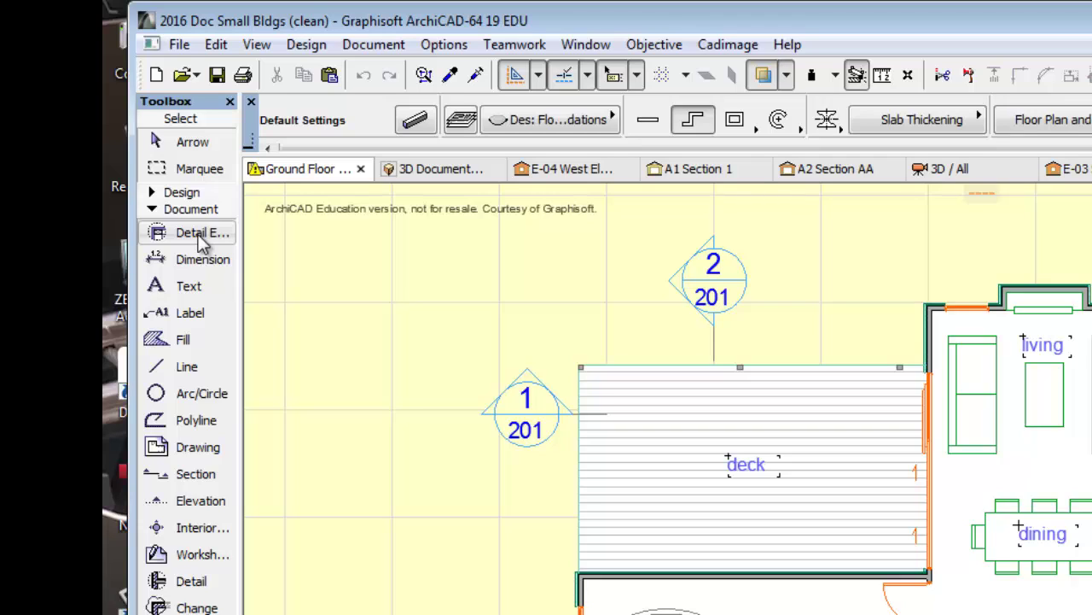
left_click(734, 47)
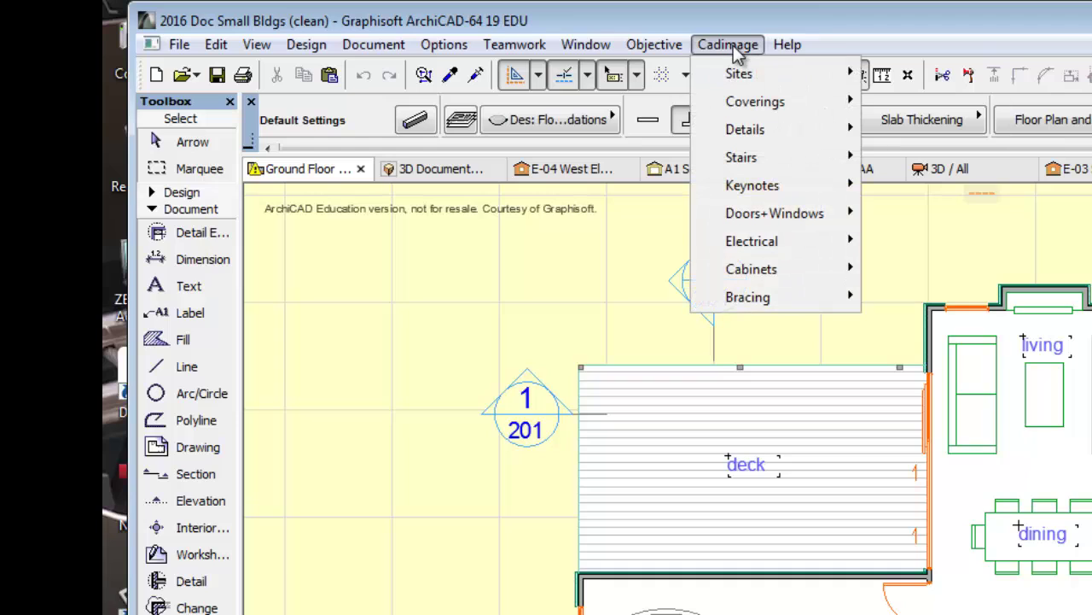
left_click(734, 49)
left_click(734, 50)
left_click(734, 50)
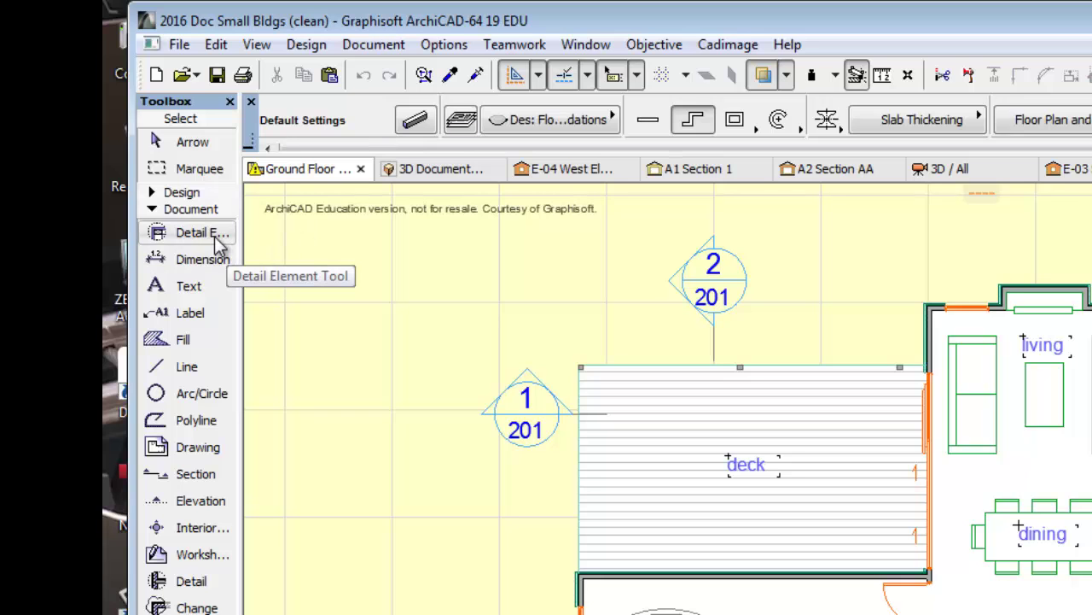
- Apply the Standard Profile 19 work environment and collapse the Design tool group
left_click(443, 46)
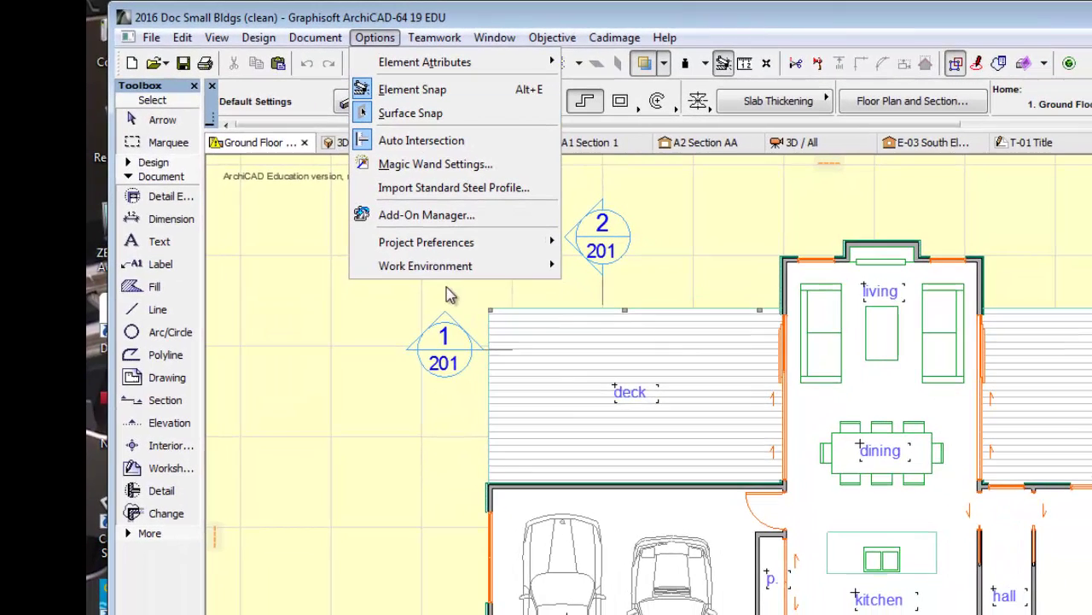
mouse_move(532, 314)
mouse_move(692, 295)
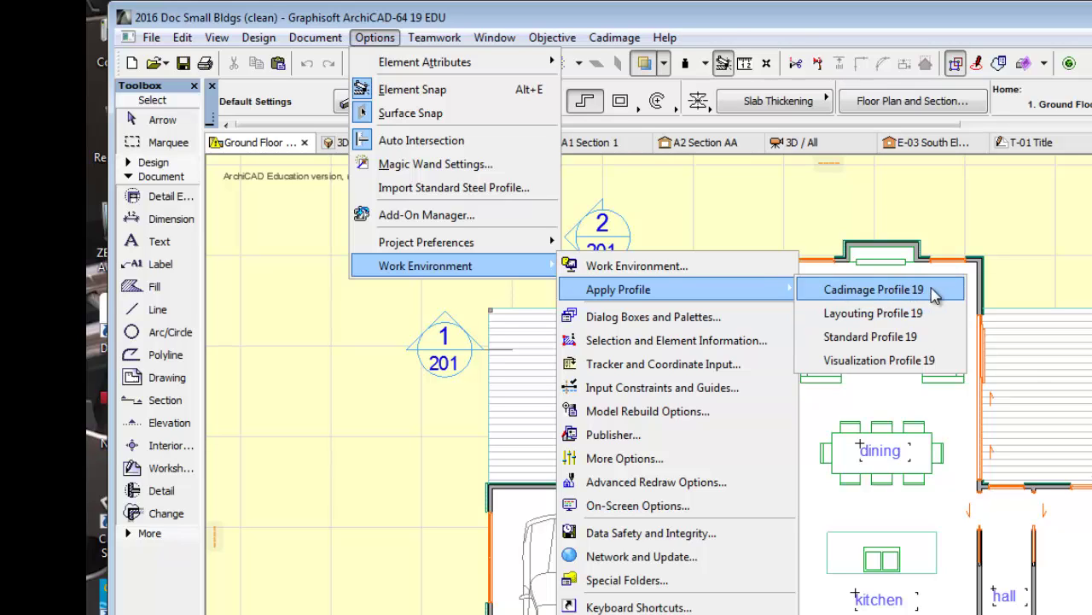
left_click(936, 341)
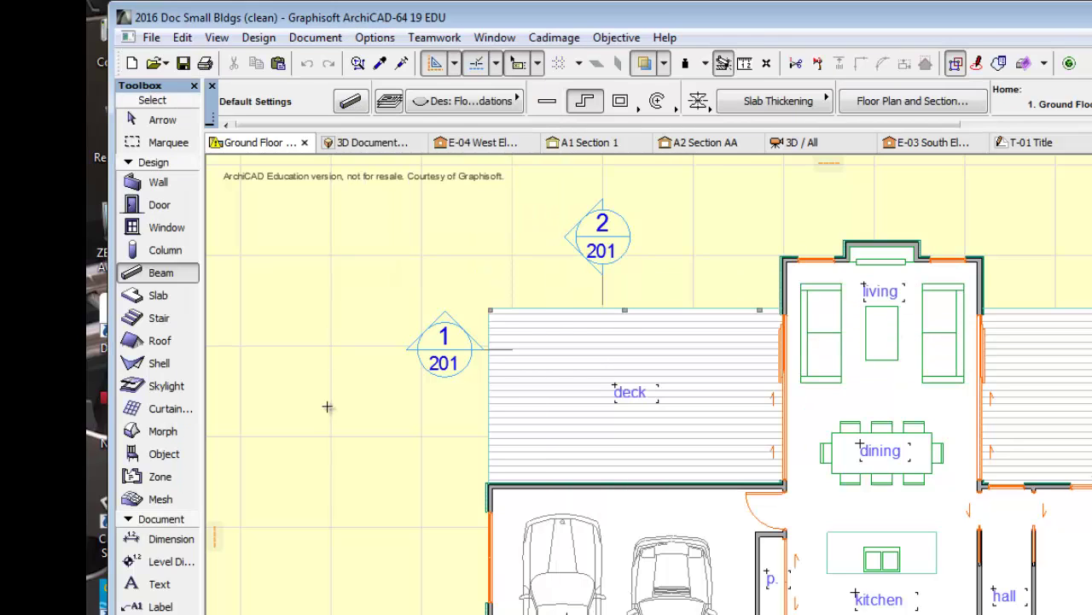
left_click(129, 163)
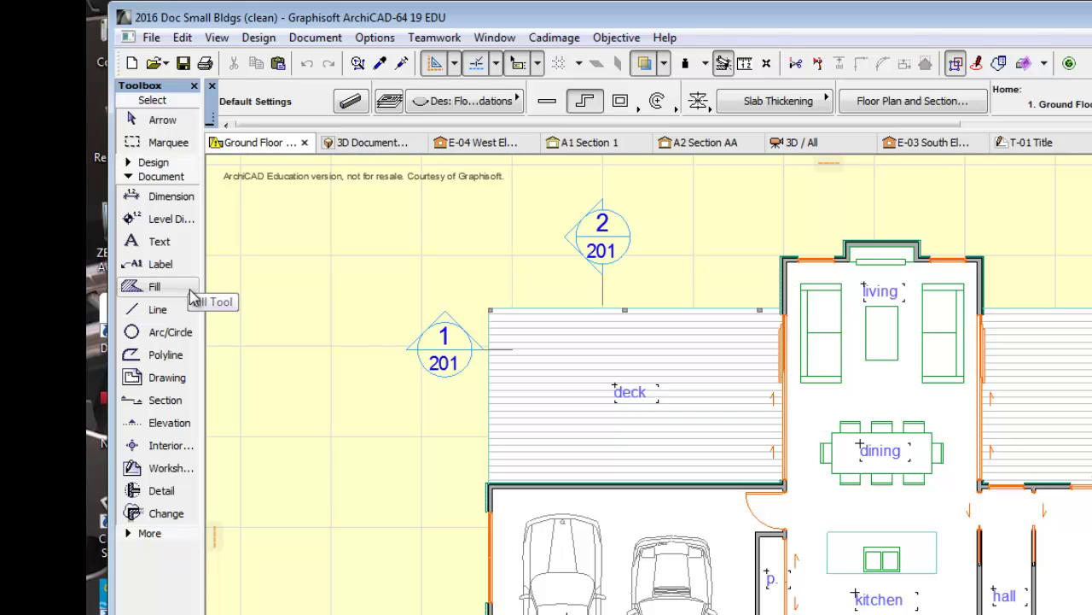
- Apply the Cadimage Profile 19 work environment and collapse the Design tool group
left_click(376, 40)
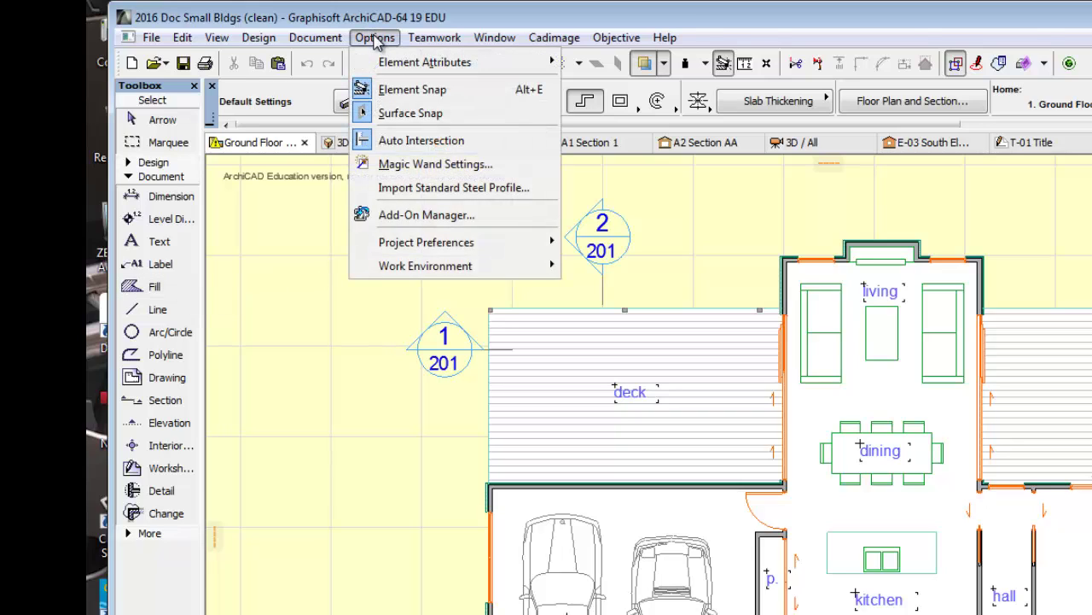
mouse_move(472, 271)
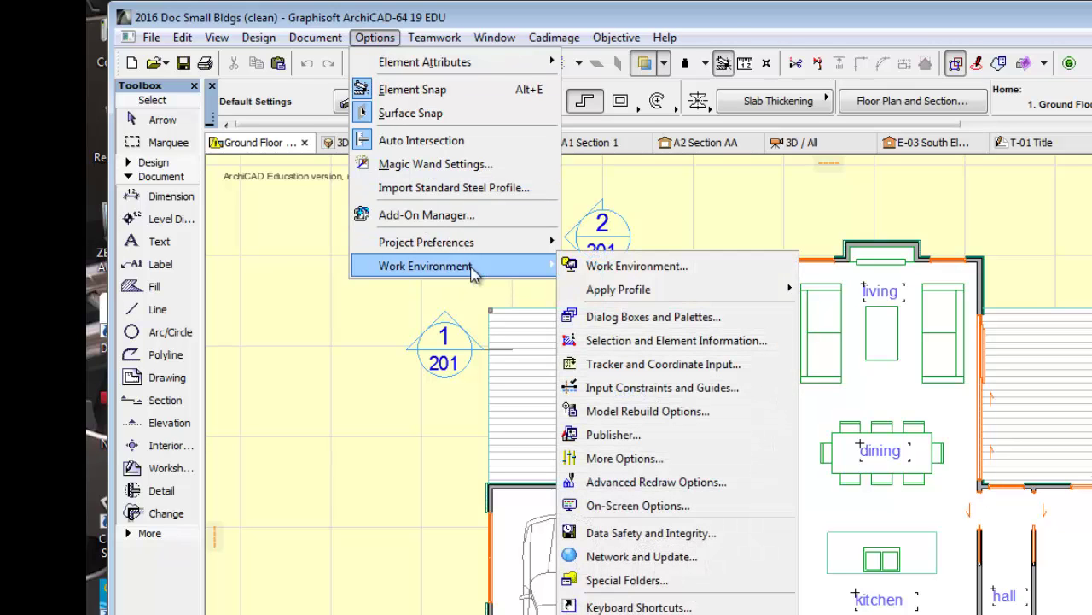
mouse_move(618, 290)
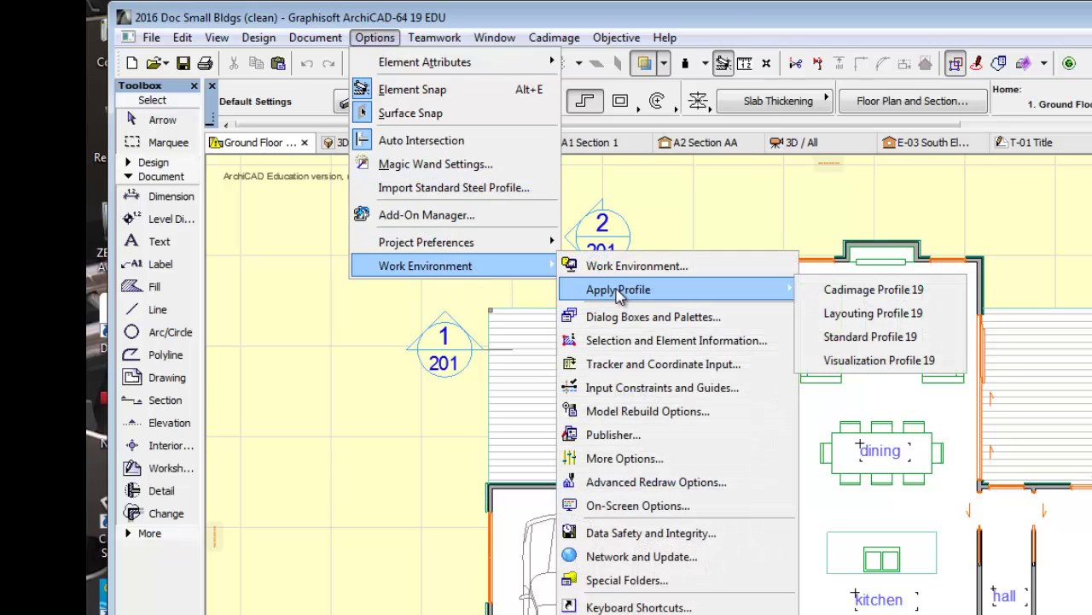
left_click(874, 289)
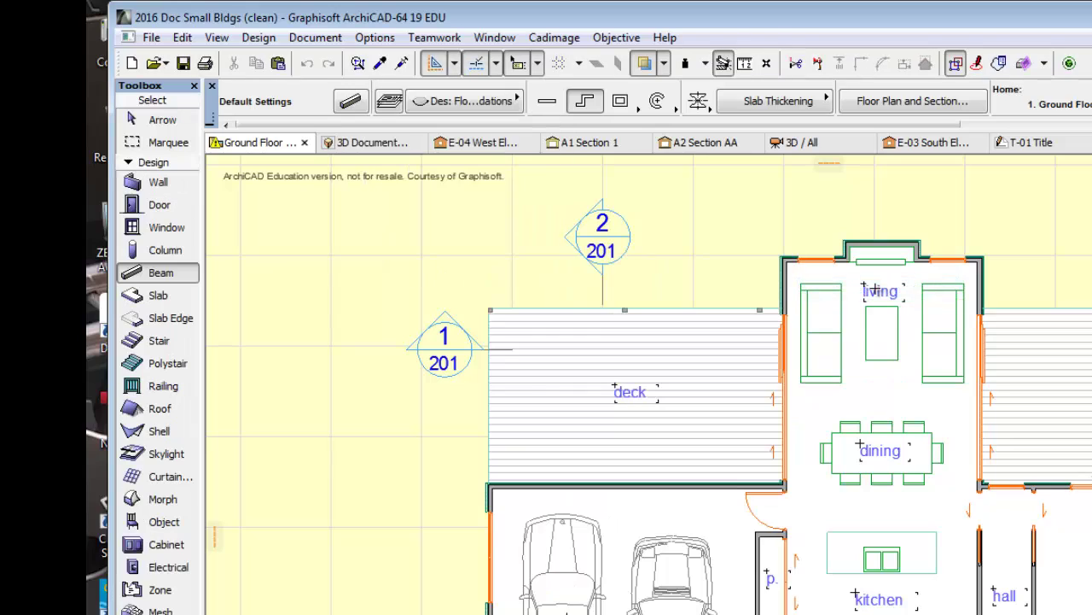
left_click(128, 162)
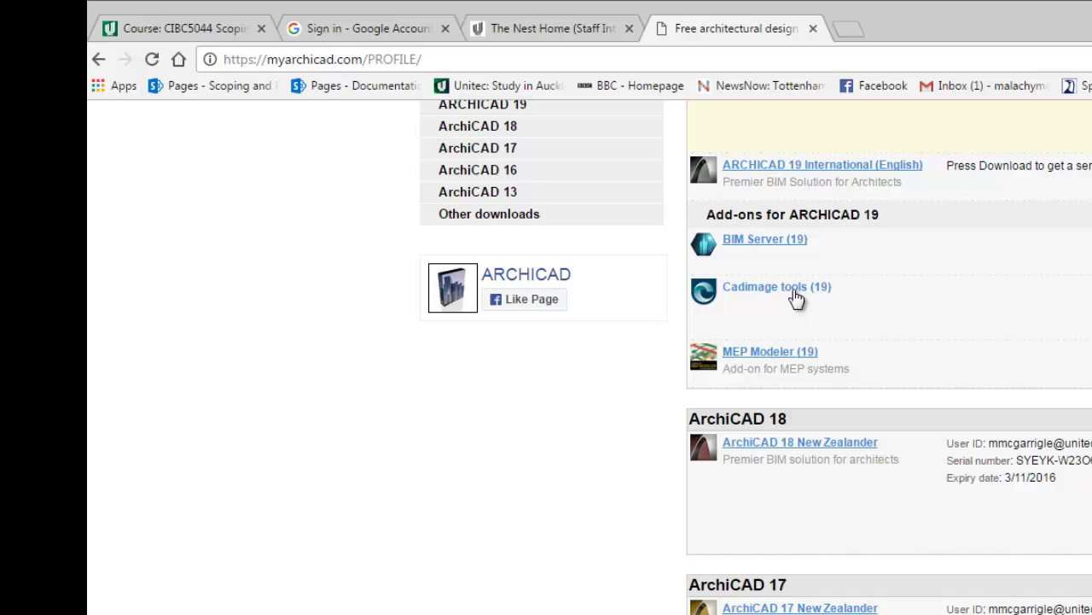
- Switch to the Moodle course page in the browser, look at its ArchiCAD download section, and return to ArchiCAD
left_click(215, 31)
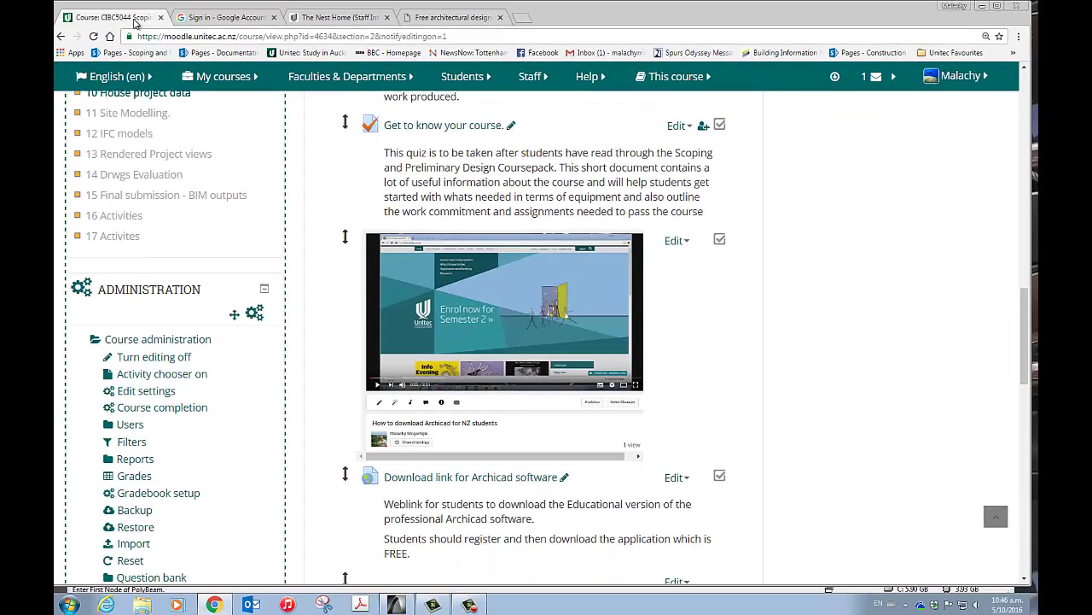
mouse_move(1026, 299)
left_mouse_down()
mouse_move(1025, 250)
mouse_move(1025, 309)
left_mouse_up()
left_click(982, 6)
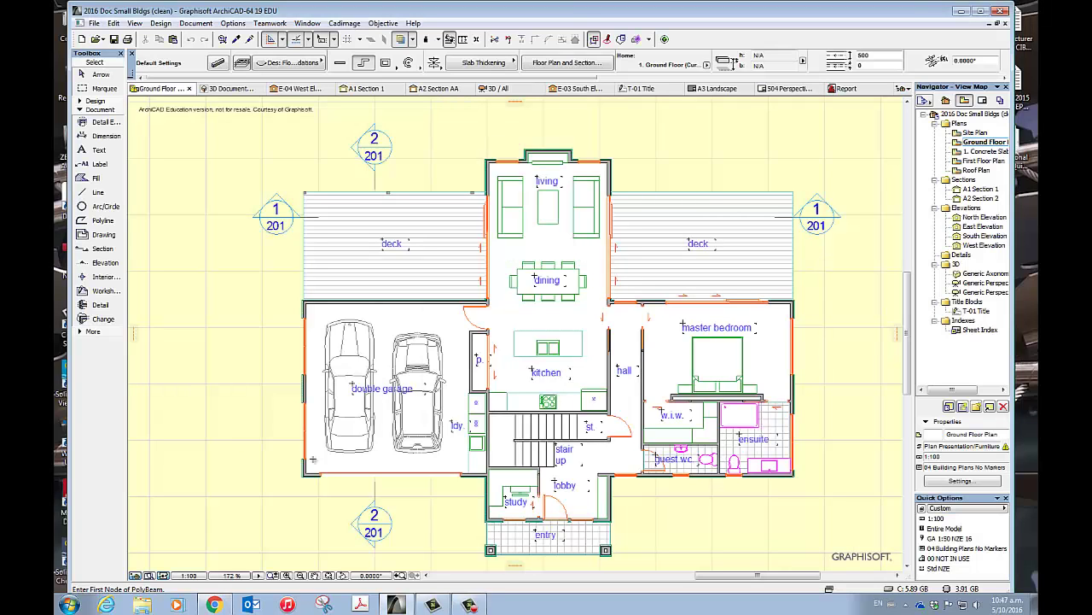
- Draw a vertical section line from below the entry through the stair, kitchen and living room, looking towards the master bedroom side, using the default section settings
scroll(220, 365, "down", 1)
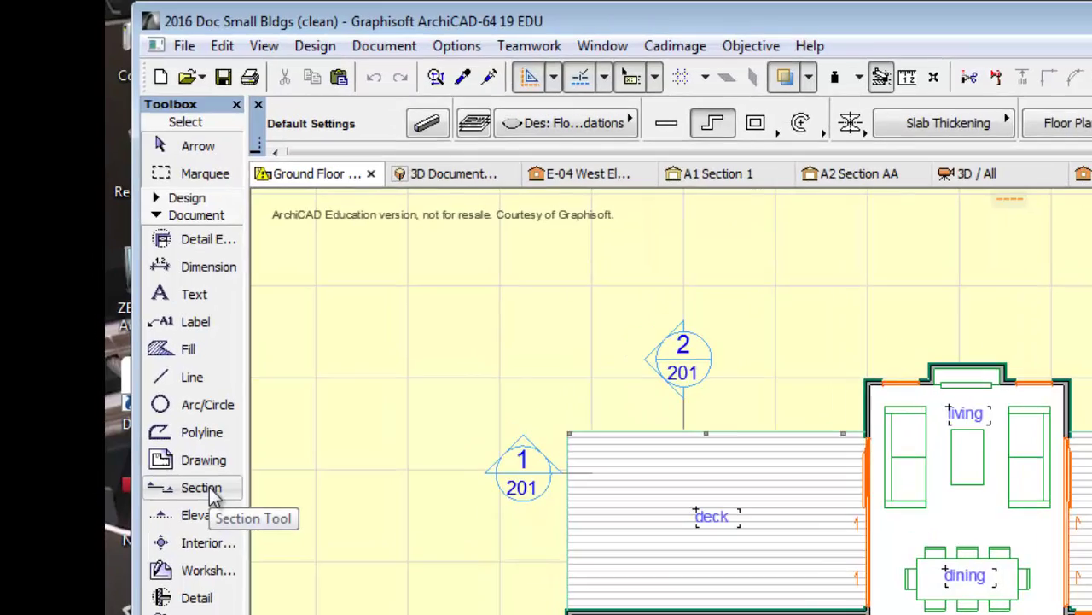
double_click(213, 498)
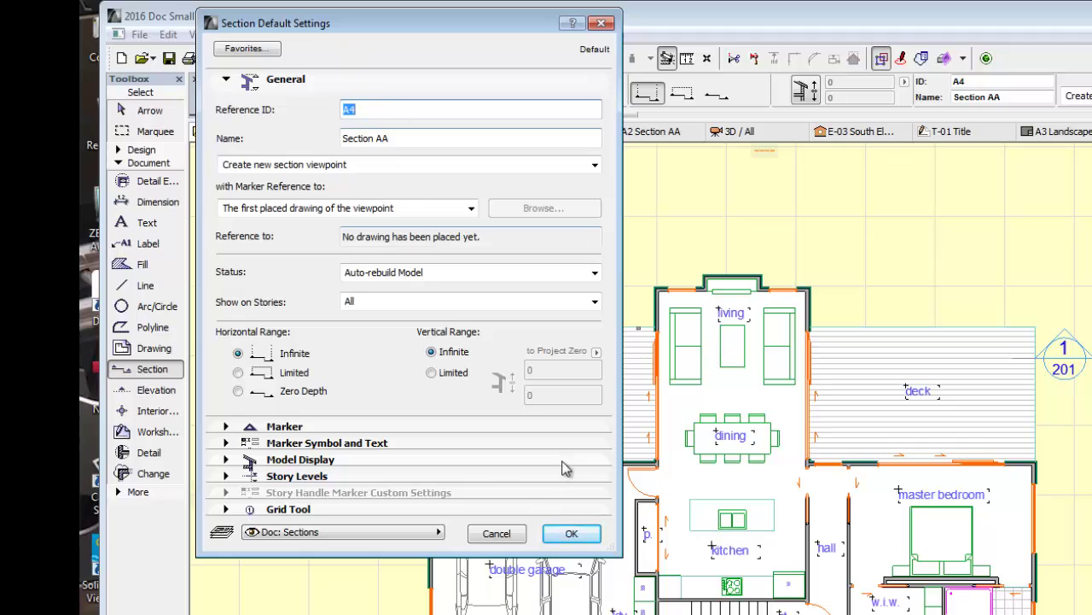
left_click(570, 532)
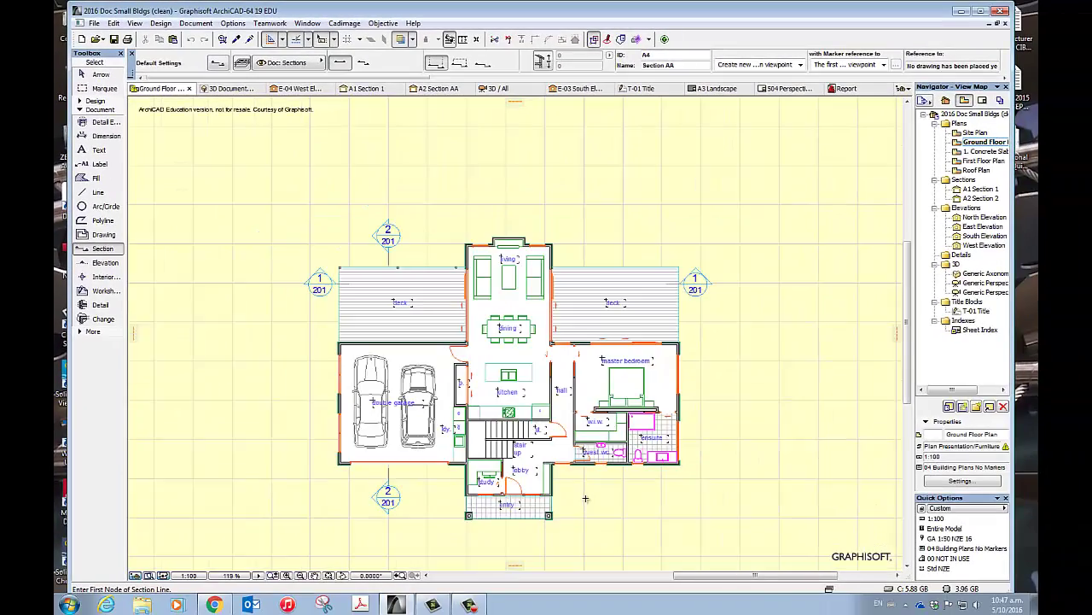
middle_click_drag(585, 498, 550, 450)
left_click(453, 499)
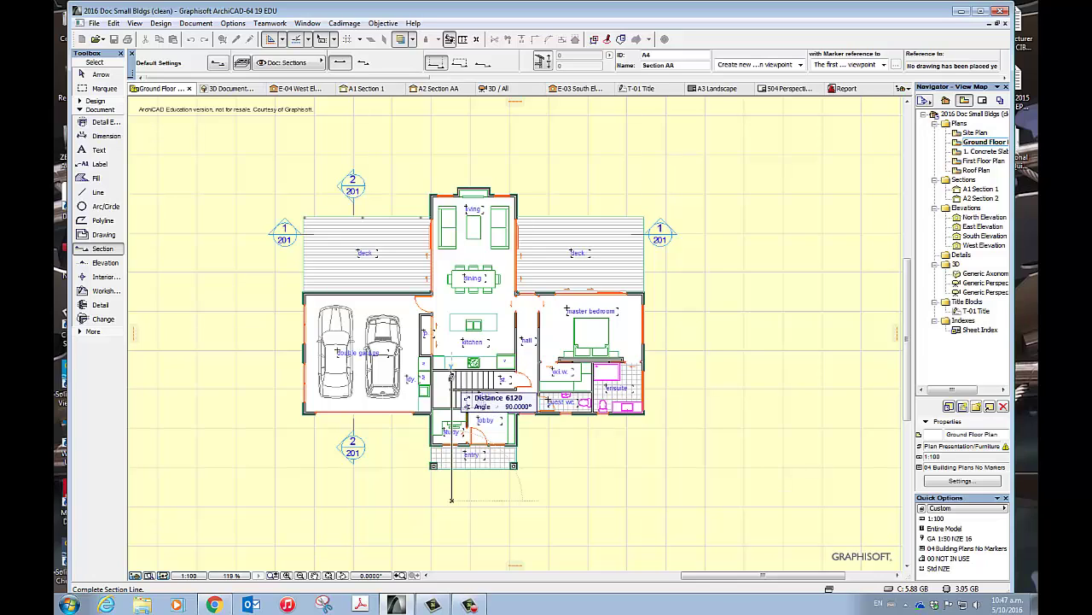
left_click(452, 134)
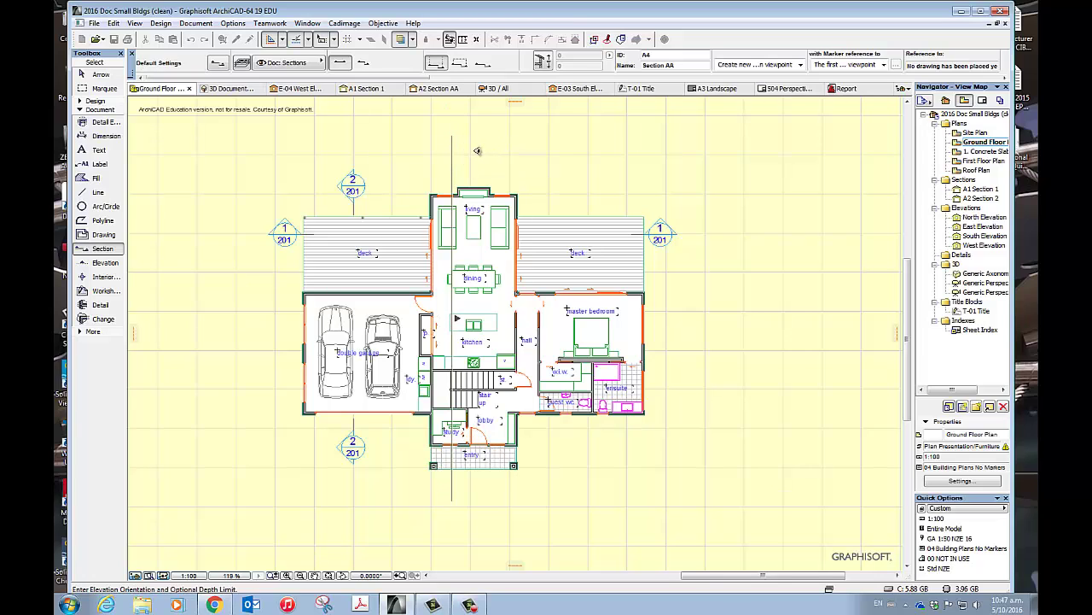
left_click(477, 150)
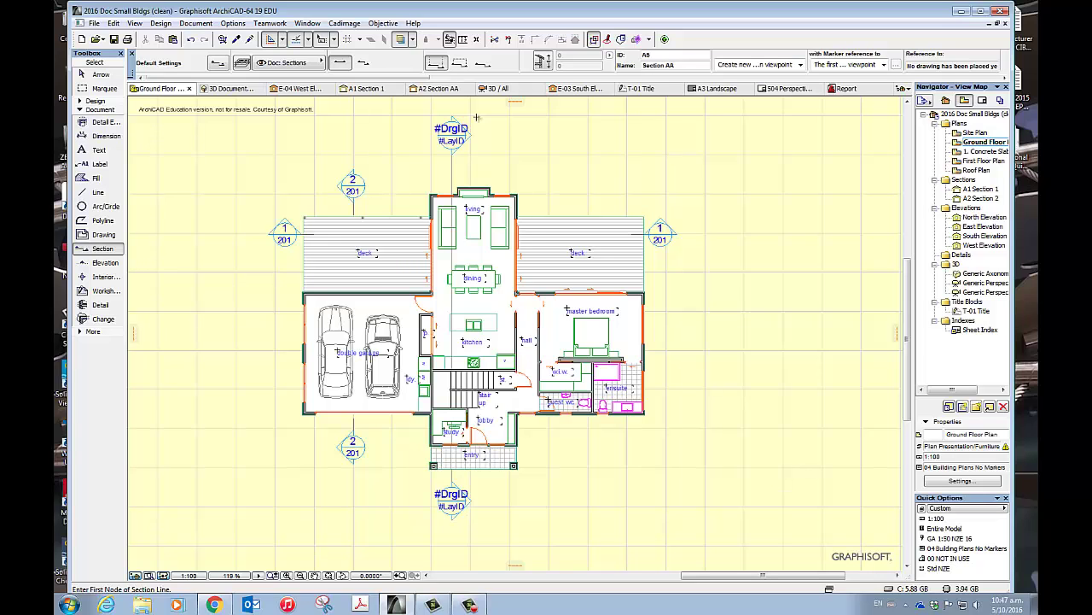
- Open the Organizer and save the A4 Section AA viewpoint into the view map's Sections folder
left_click(926, 101)
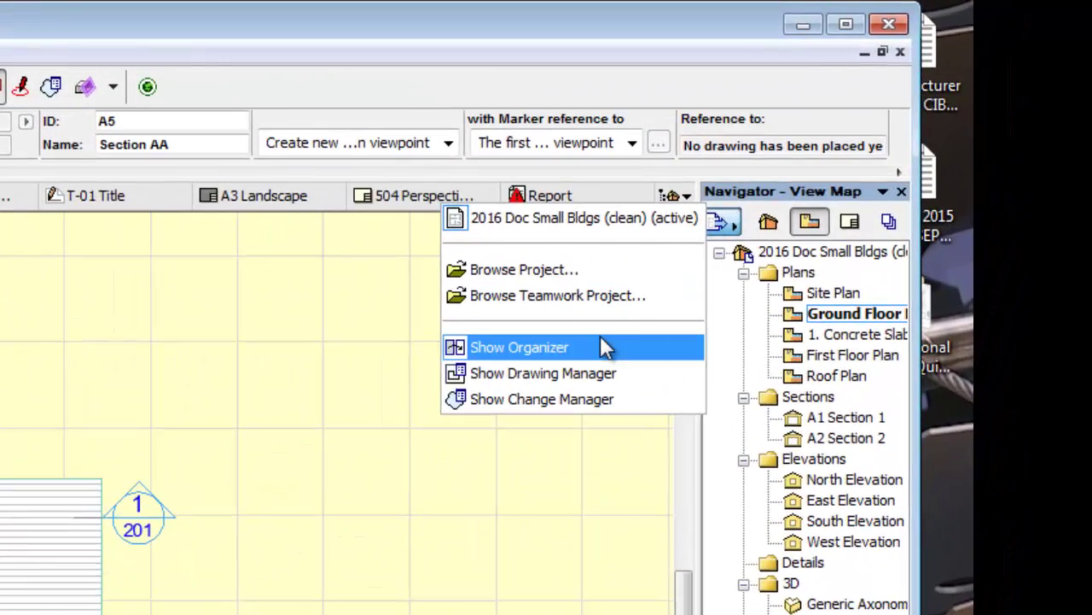
left_click(597, 334)
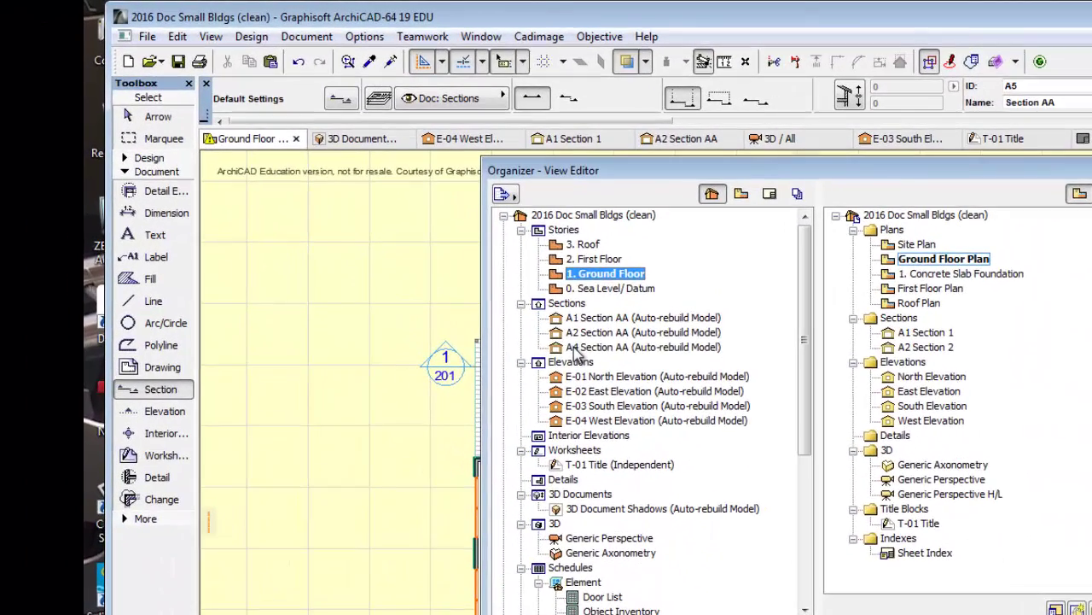
left_click_drag(577, 352, 877, 325)
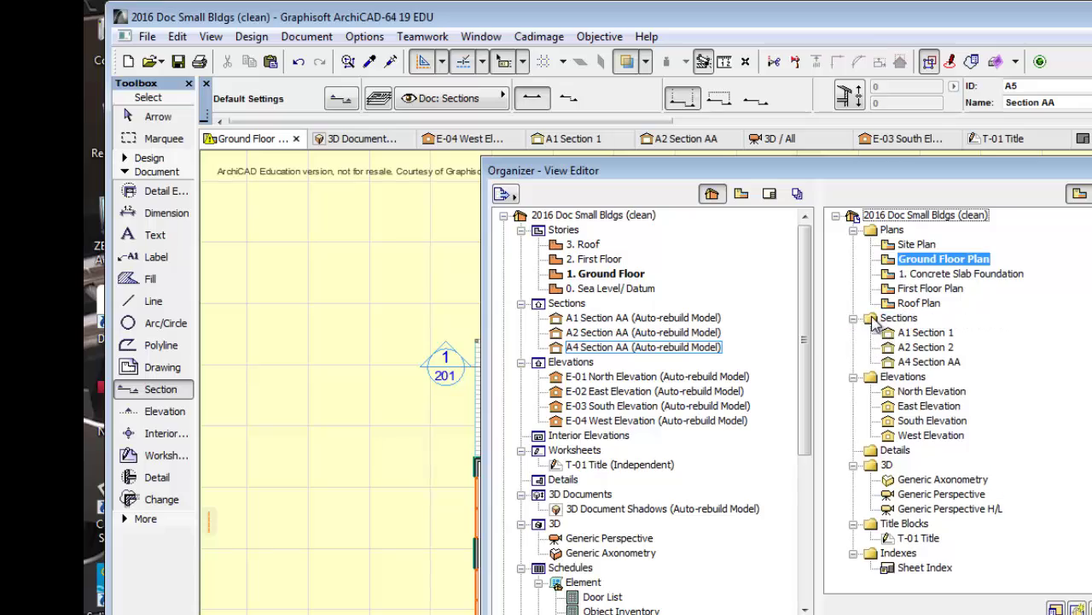
- Set the layer combination of the saved A4 Section AA view to Sections and close the Organizer
left_click(946, 363)
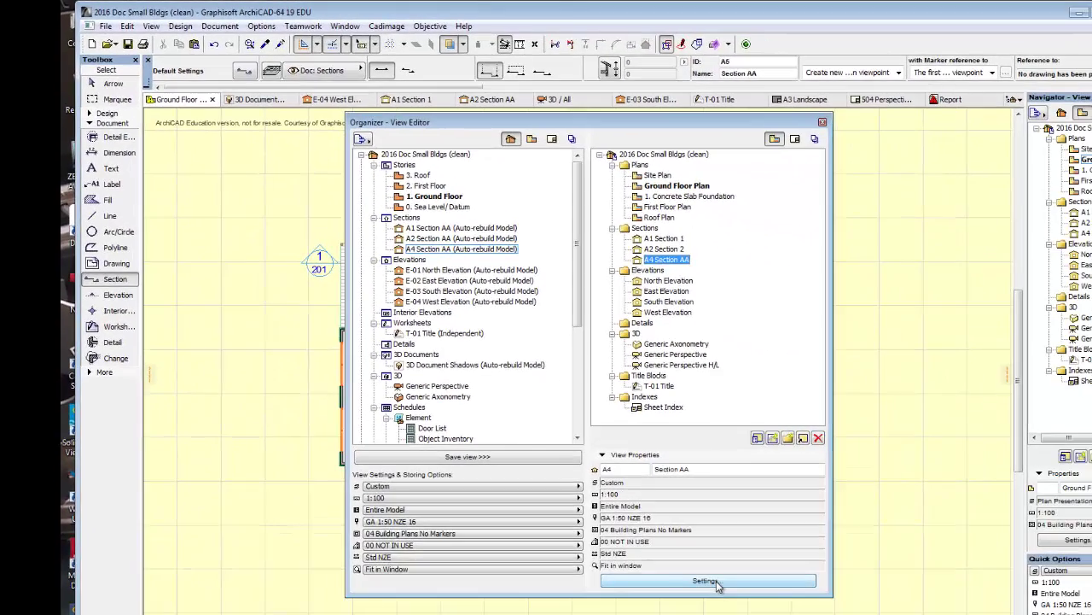
left_click(717, 582)
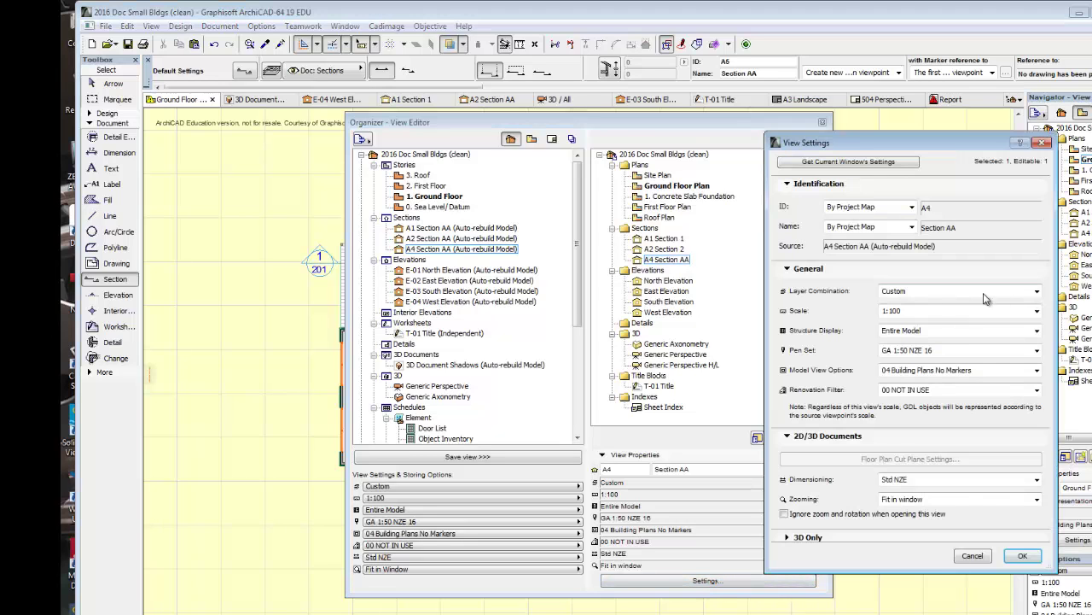
left_click(1036, 291)
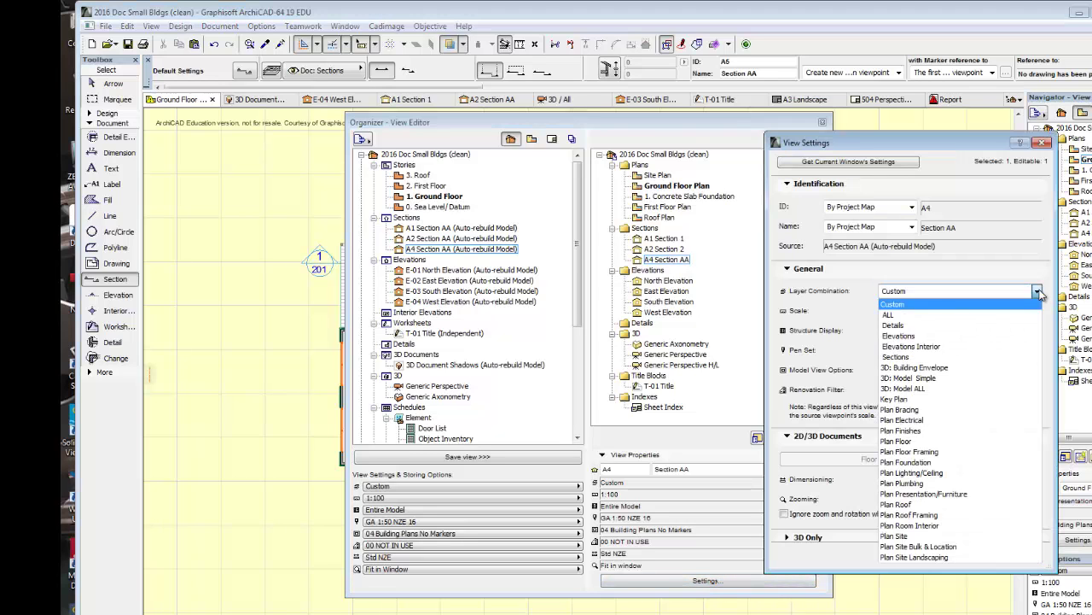
left_click(970, 357)
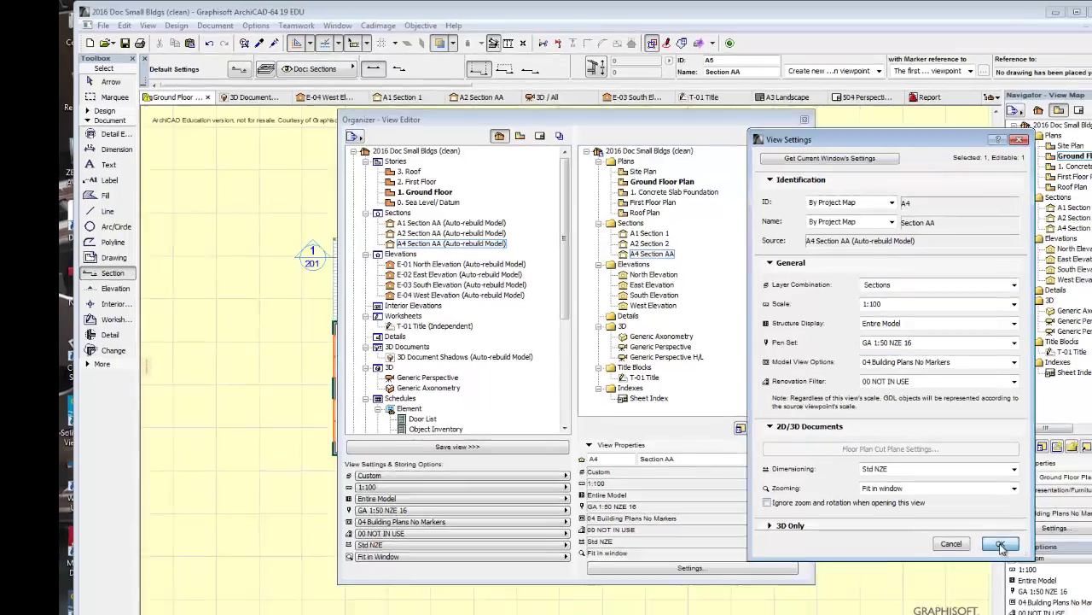
left_click(1023, 554)
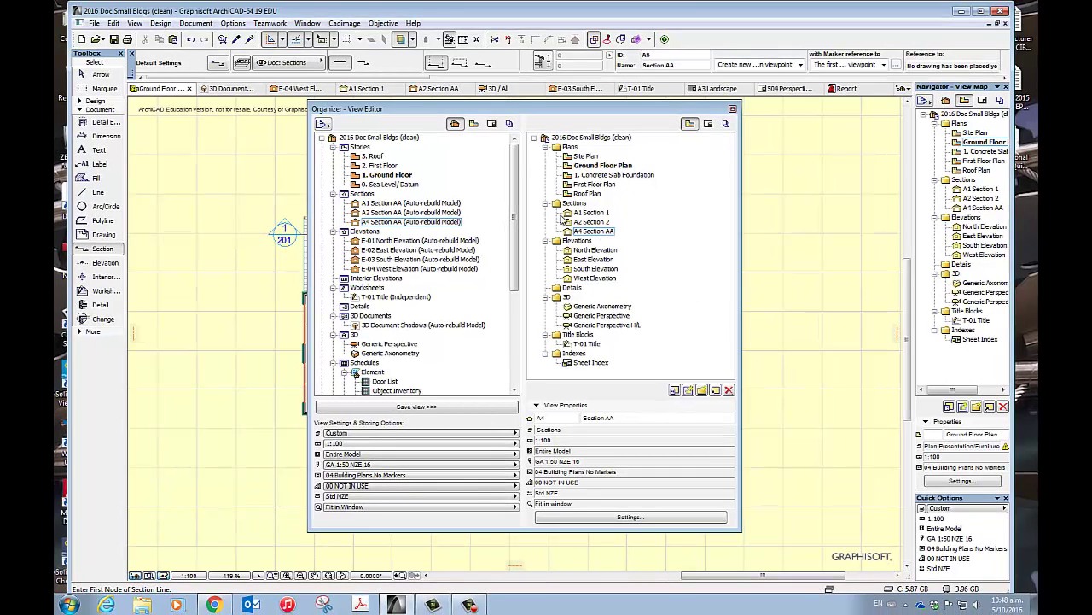
left_click(733, 108)
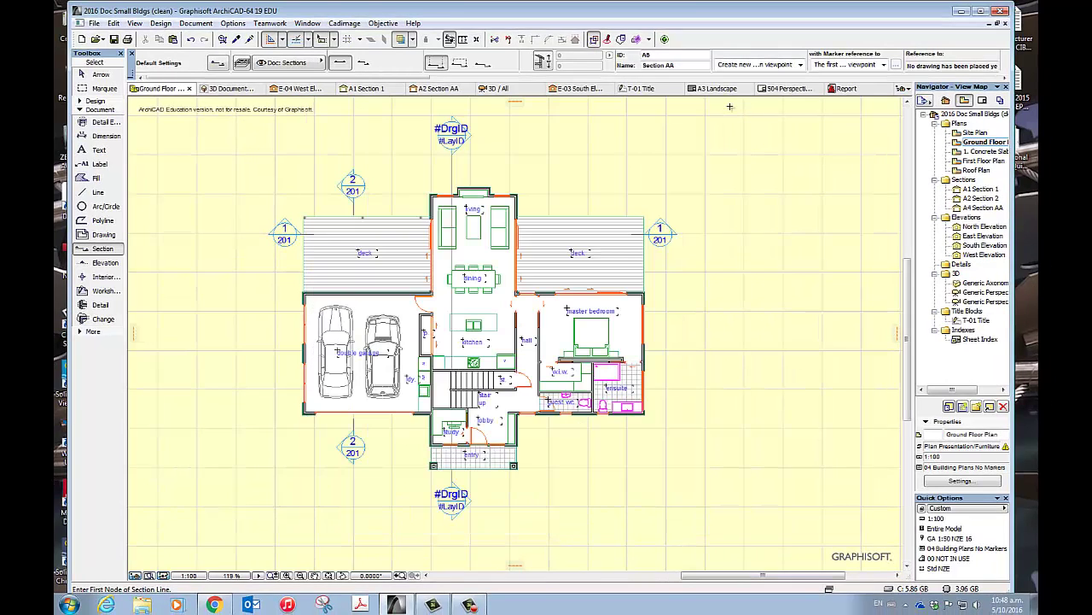
- Open the saved A4 Section AA view
double_click(986, 208)
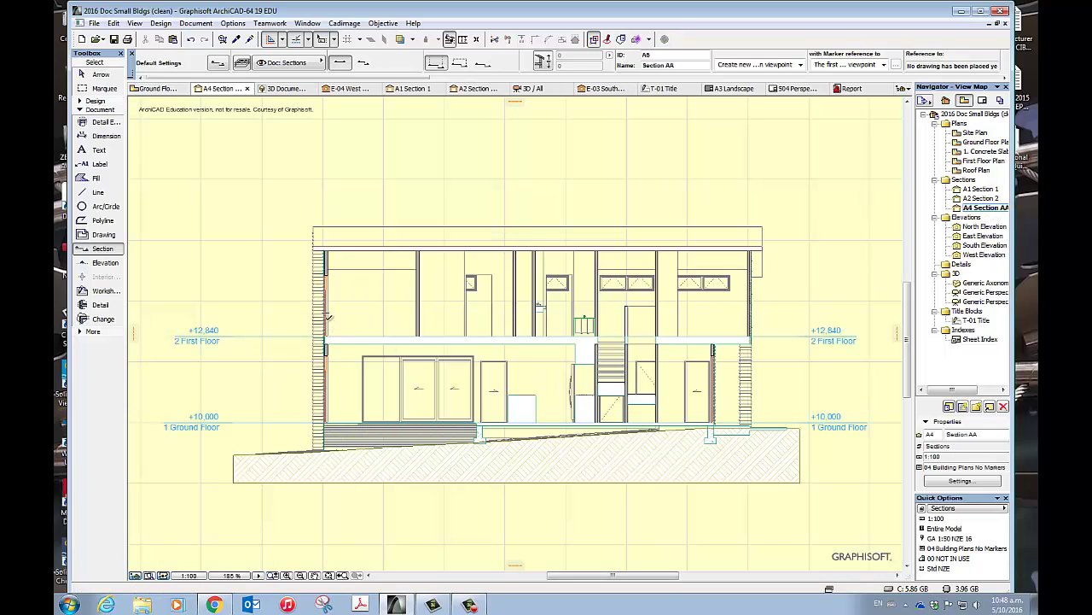
scroll(327, 321, "up", 3)
scroll(307, 233, "up", 3)
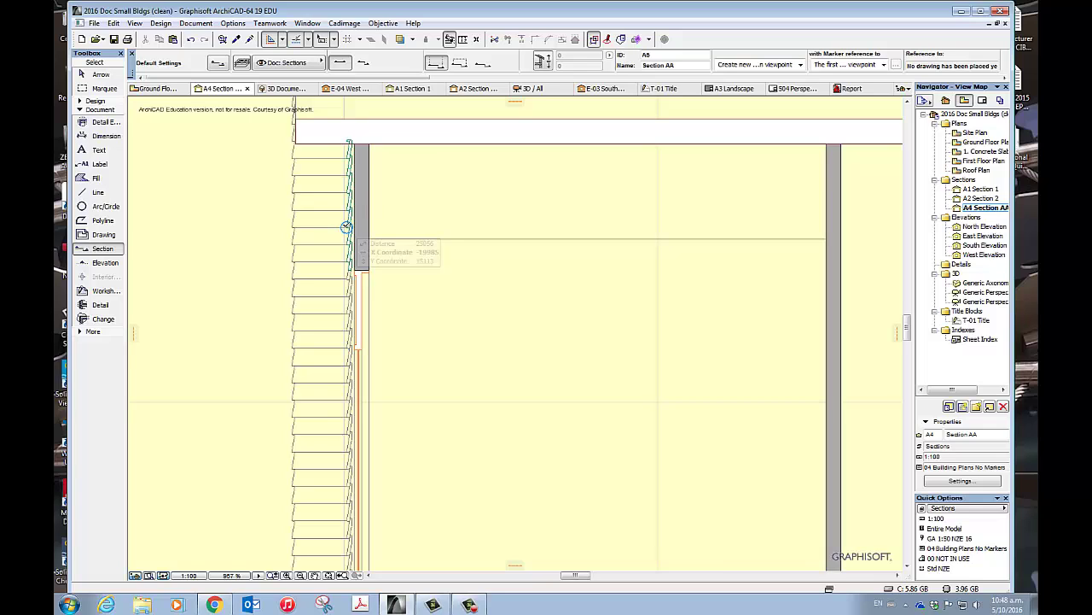
- Select the weatherboard wall covering near the roof edge, check its layer assignment, and deselect it without changes
left_click(349, 142)
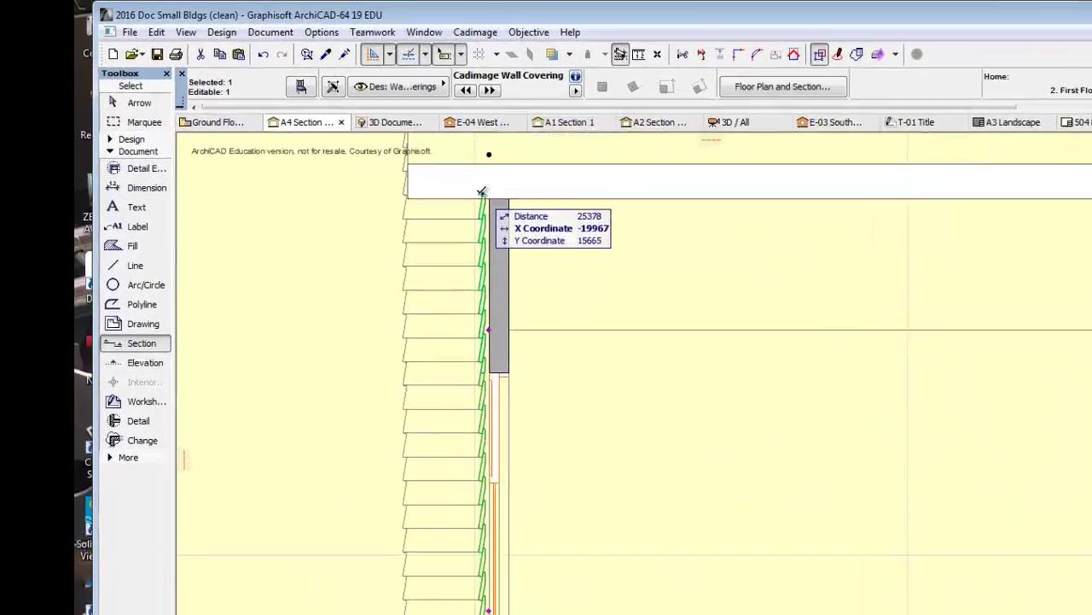
left_click(318, 65)
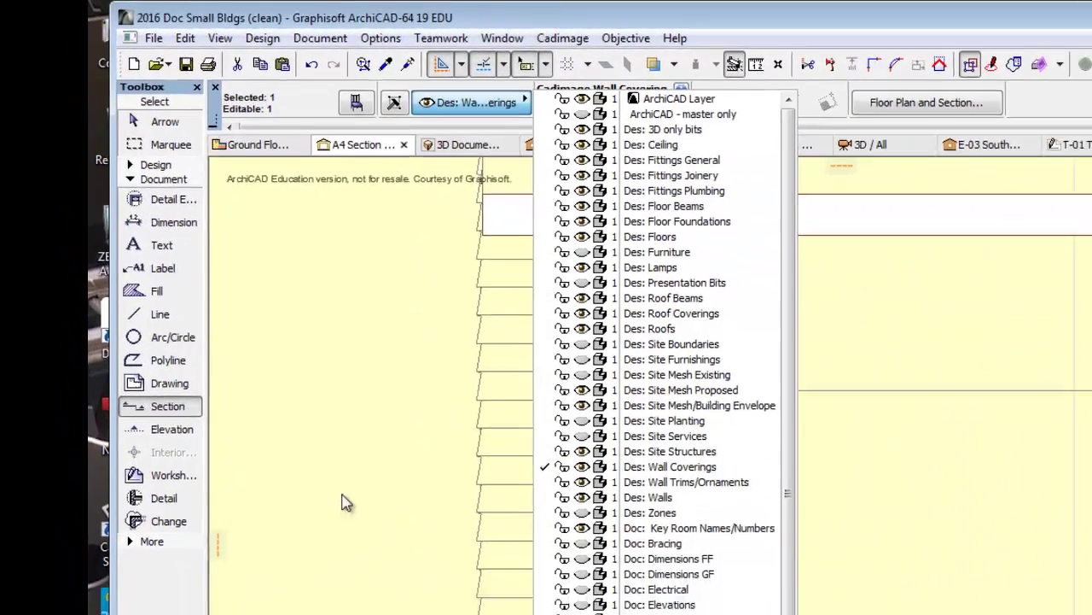
left_click(367, 531)
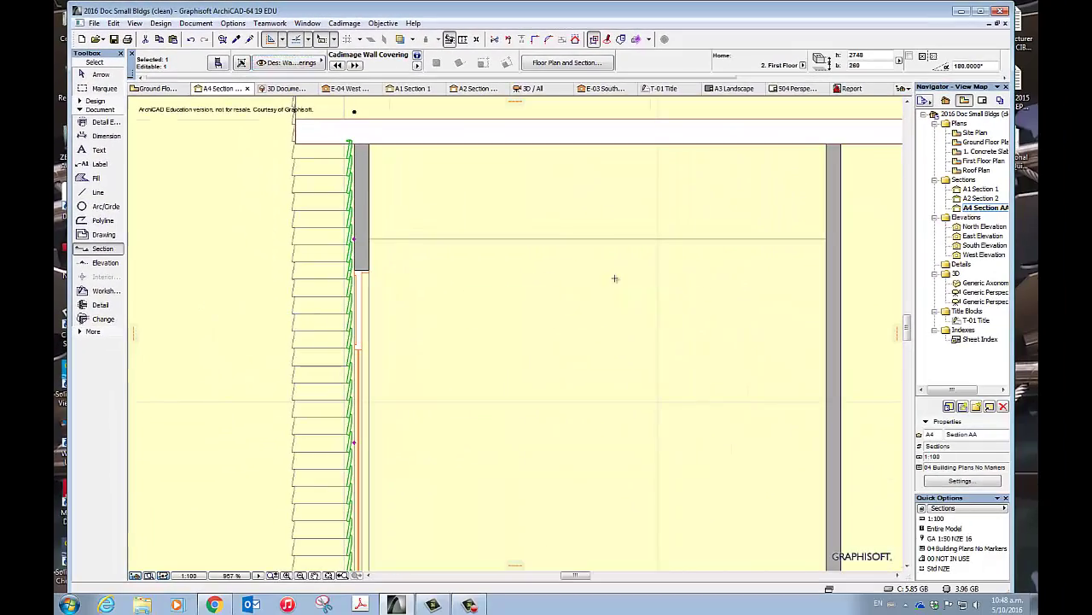
scroll(614, 278, "down", 3)
middle_click_drag(529, 303, 444, 299)
scroll(256, 316, "down", 2)
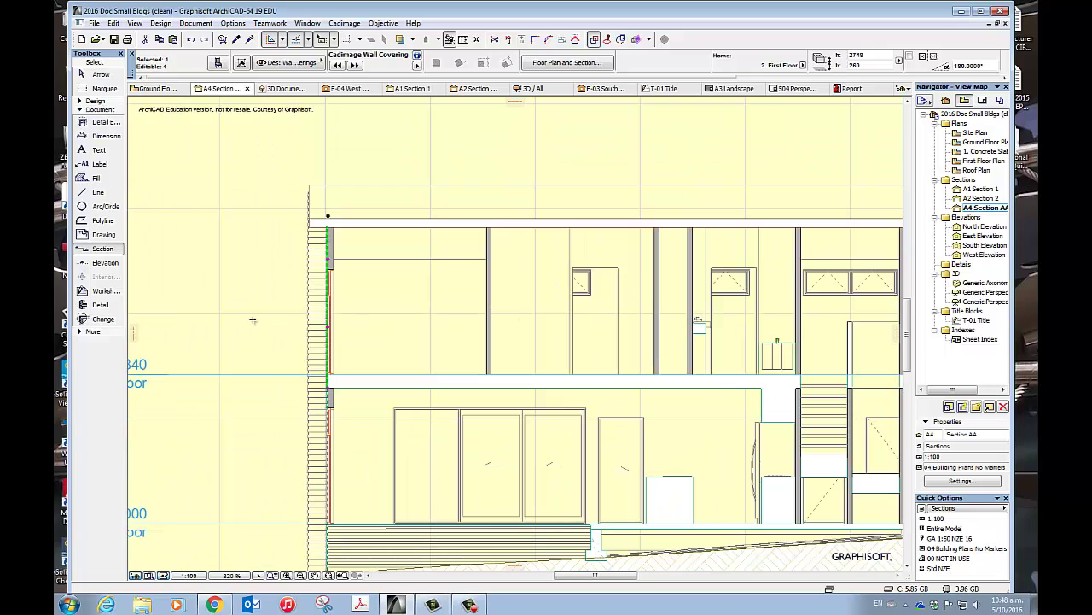
left_click(249, 319)
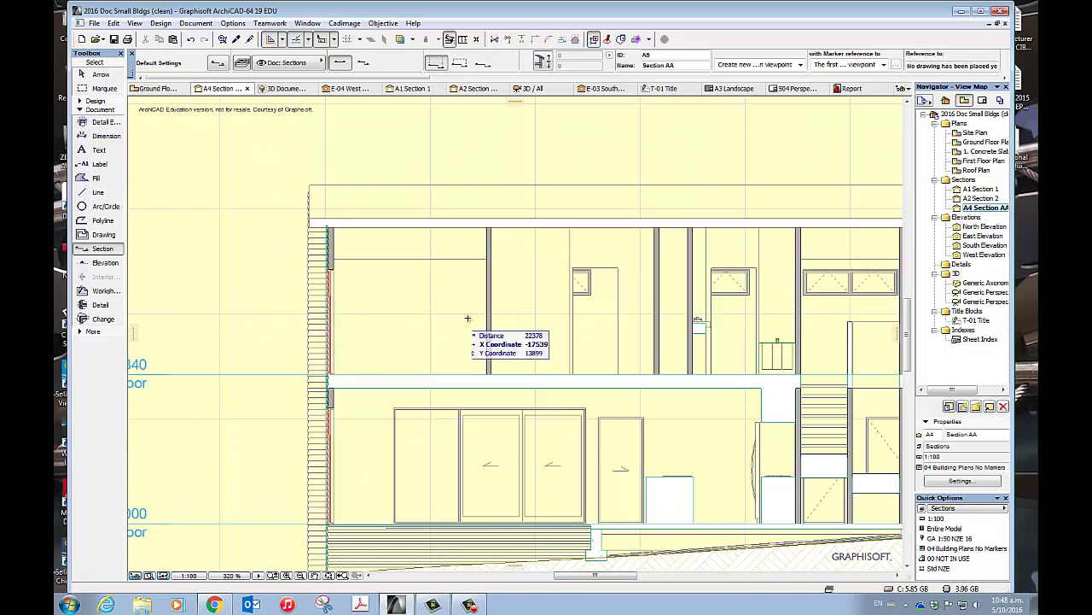
- Open the Detail Element settings, choose the Cadimage Wall Frame Section from the 03 Walls library folder, and rotate it to 90°
scroll(475, 322, "down", 1)
middle_click_drag(519, 319, 443, 307)
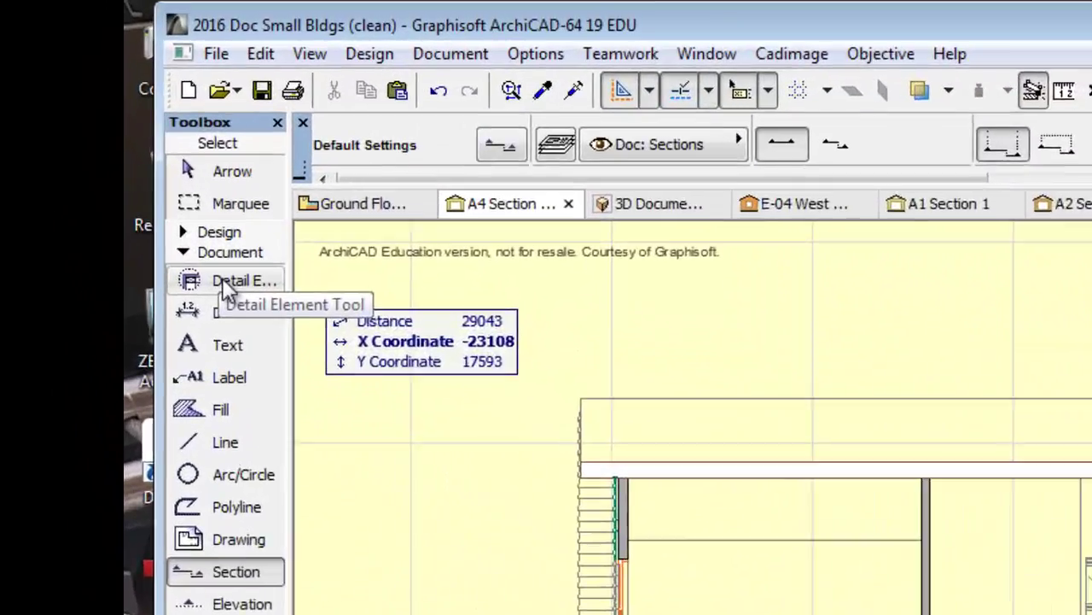
left_click(96, 122)
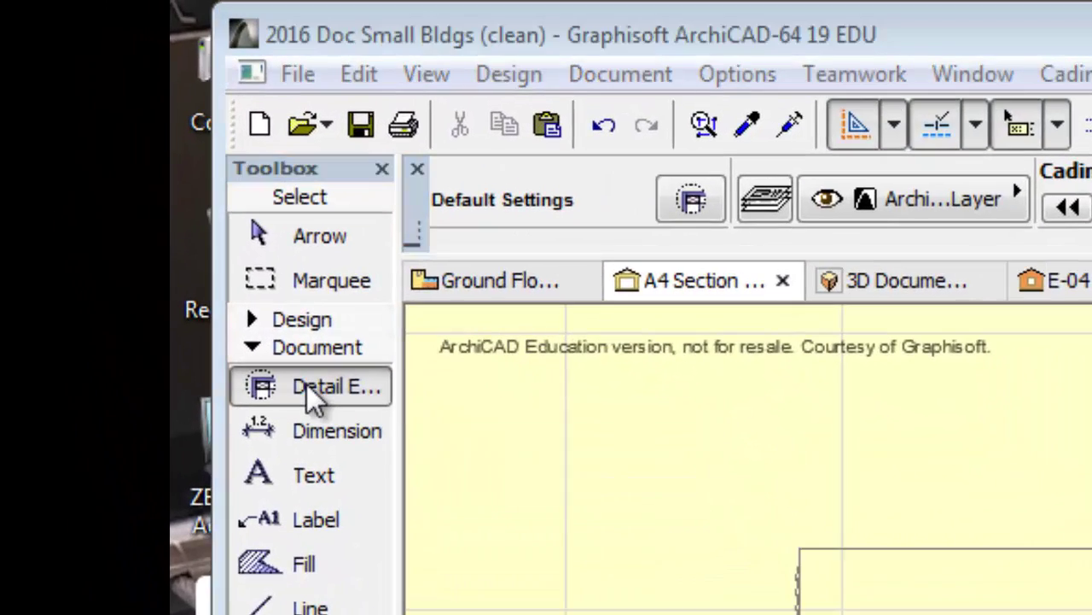
key("ctrl+t")
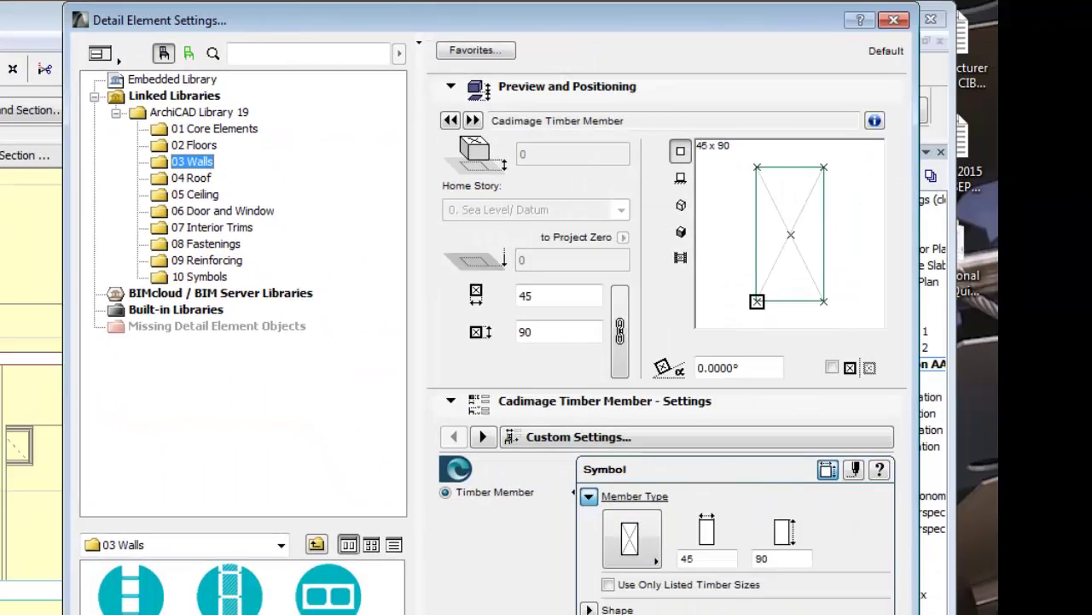
left_click(383, 563)
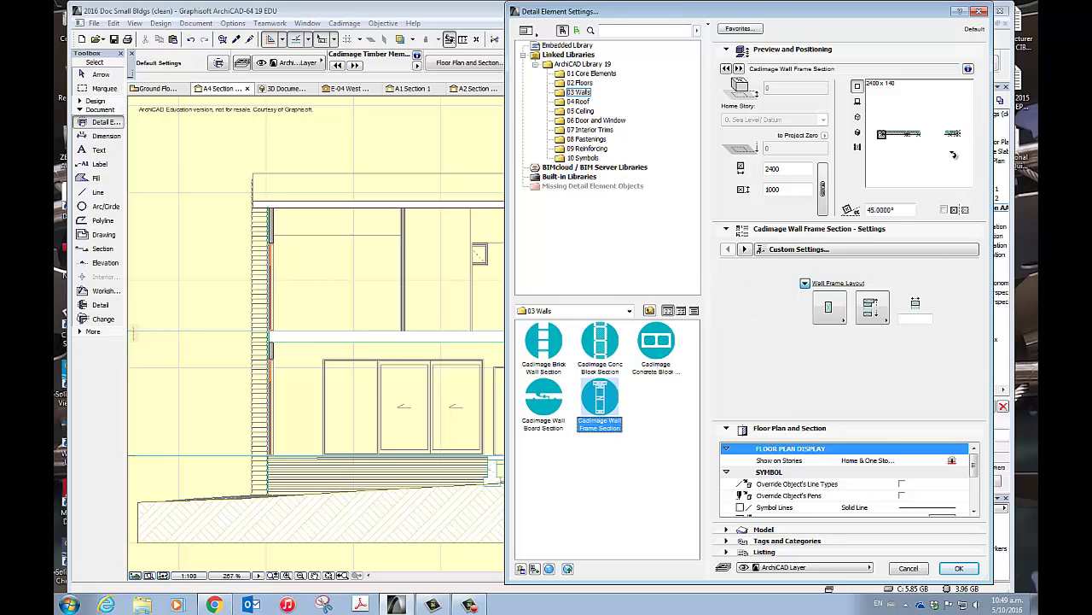
left_click(955, 155)
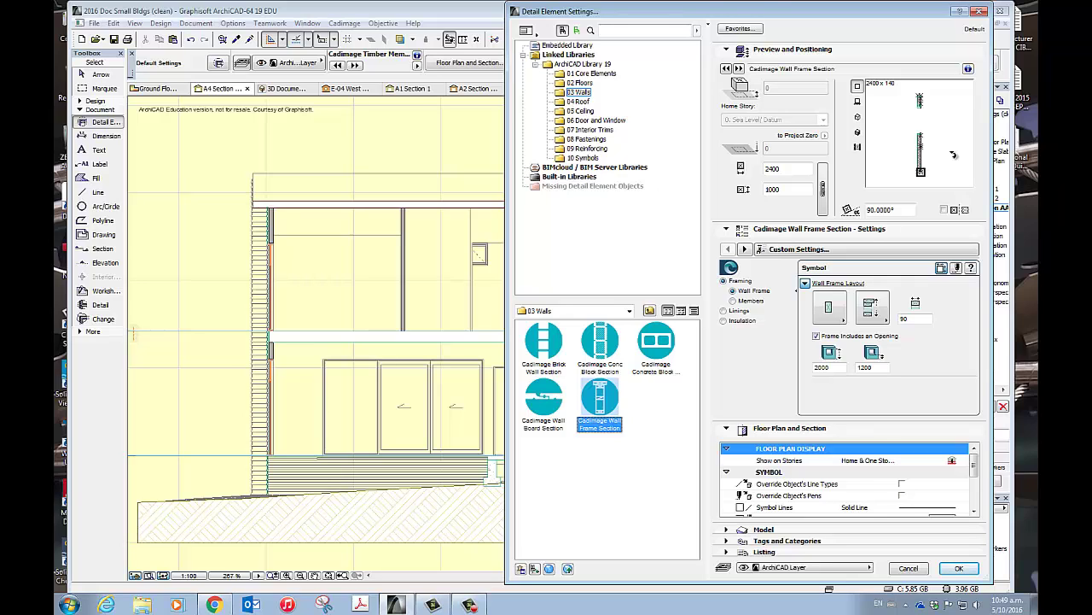
- Have the wall frame include an opening and set the opening's sill height to 0
left_click(817, 337)
double_click(865, 367)
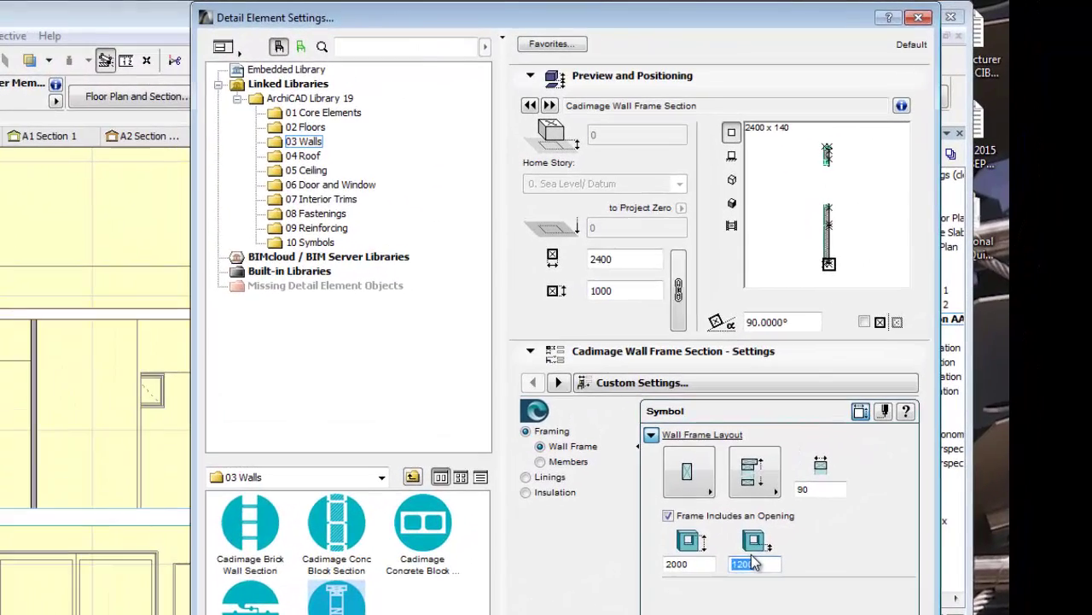
type("0")
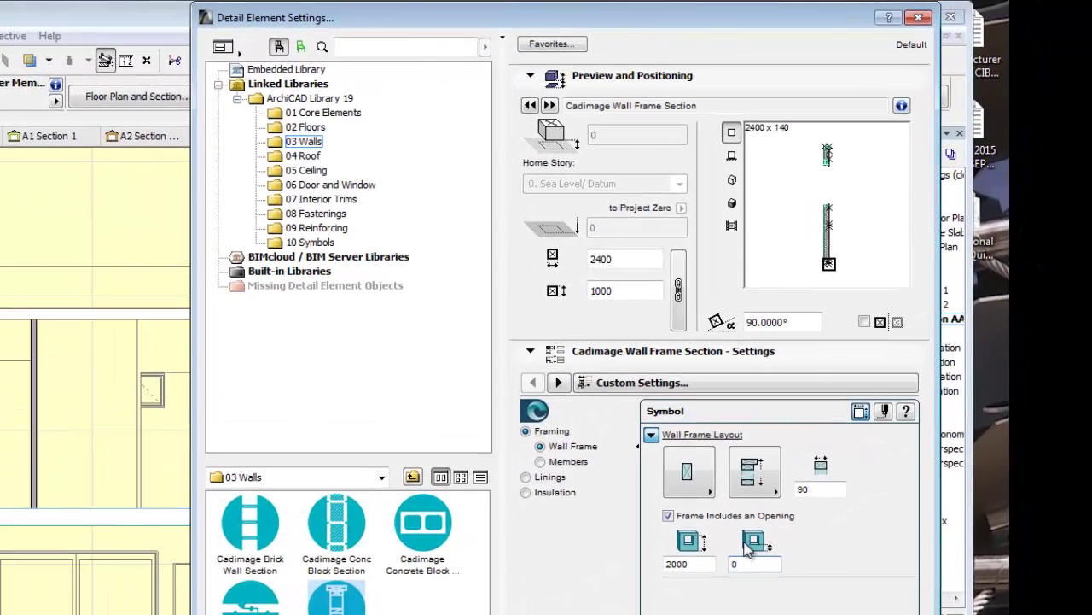
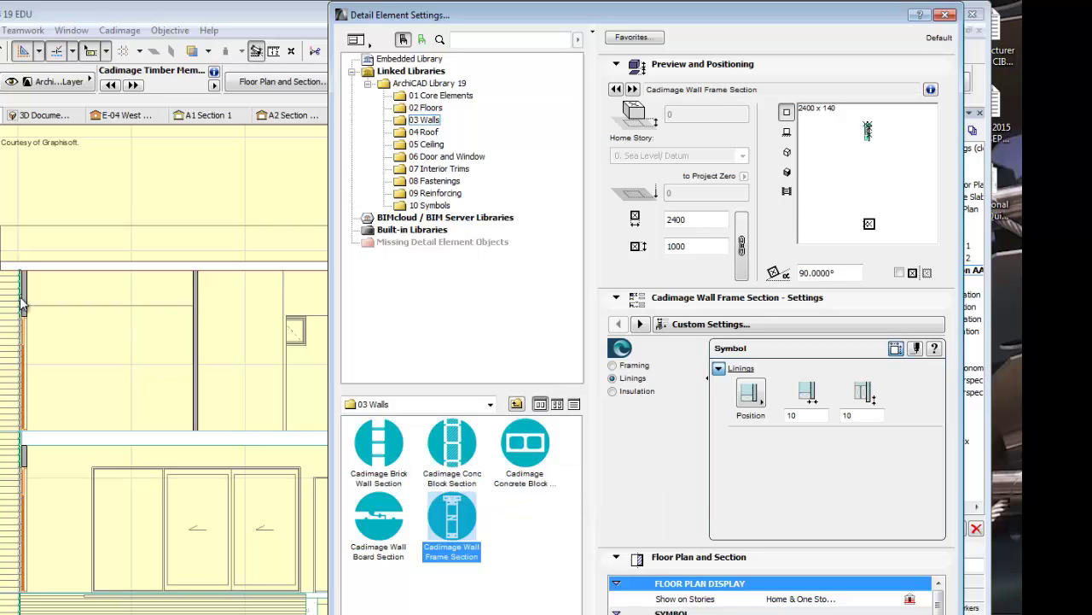
- Line only the right side of the wall frame with a lining thickness of 15, review the insulation options, and accept the settings
left_click(762, 399)
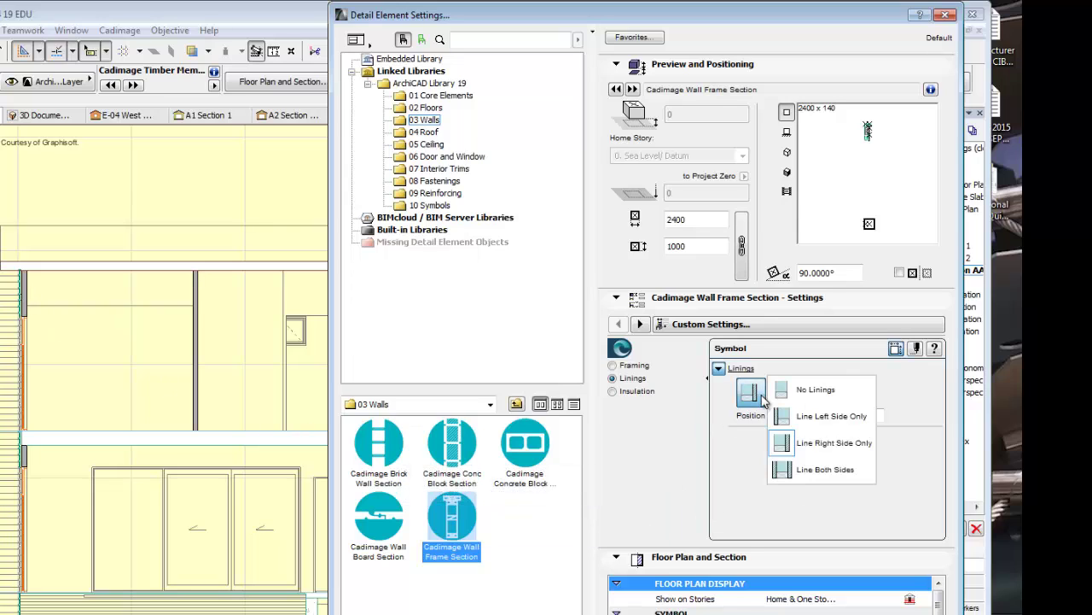
left_click(832, 443)
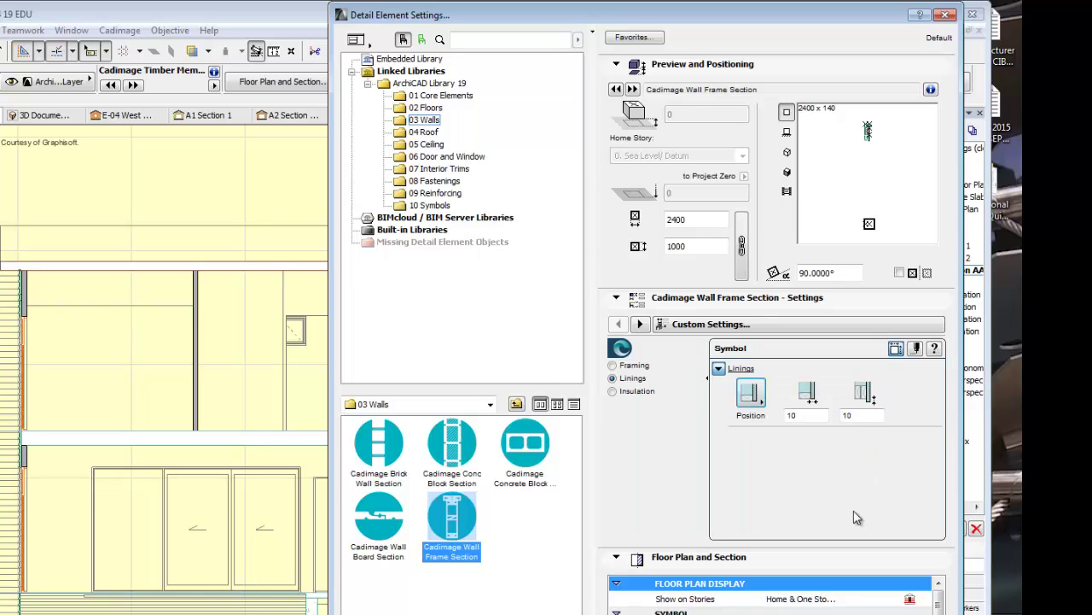
double_click(792, 417)
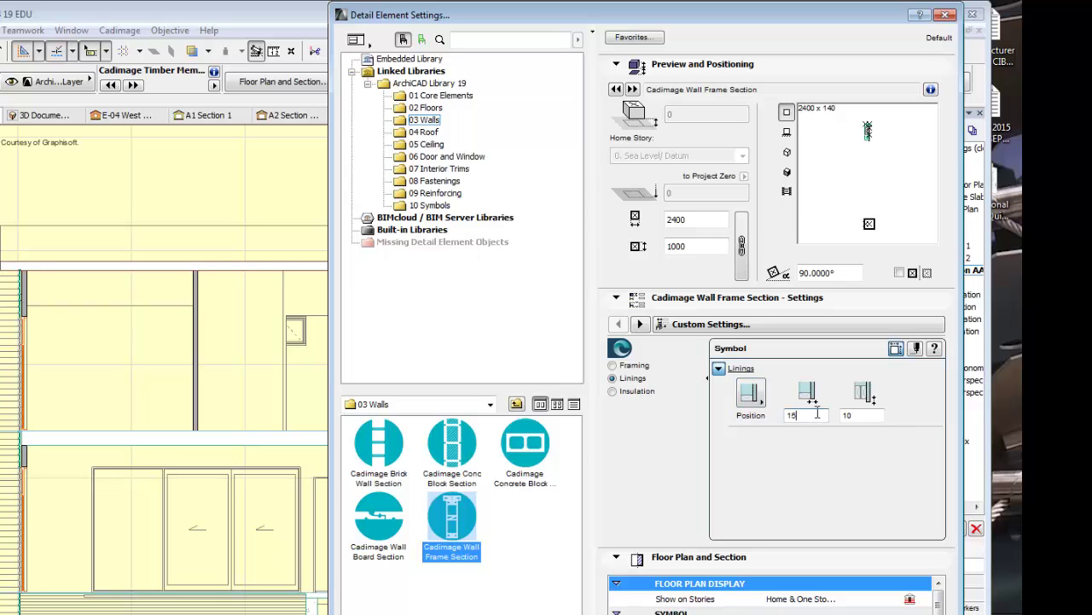
key("Return")
left_click(614, 391)
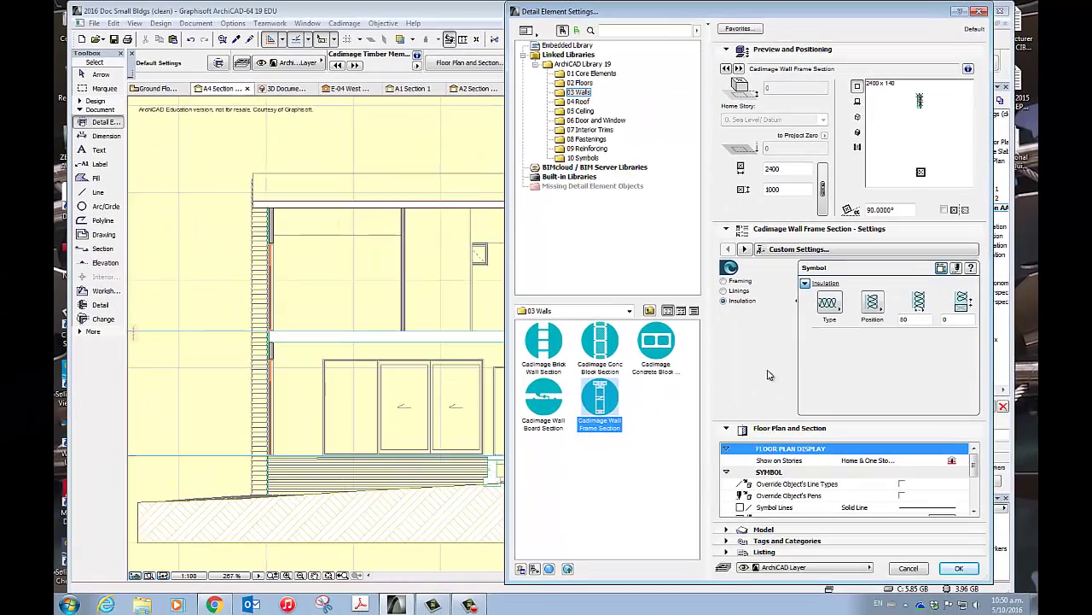
left_click(960, 571)
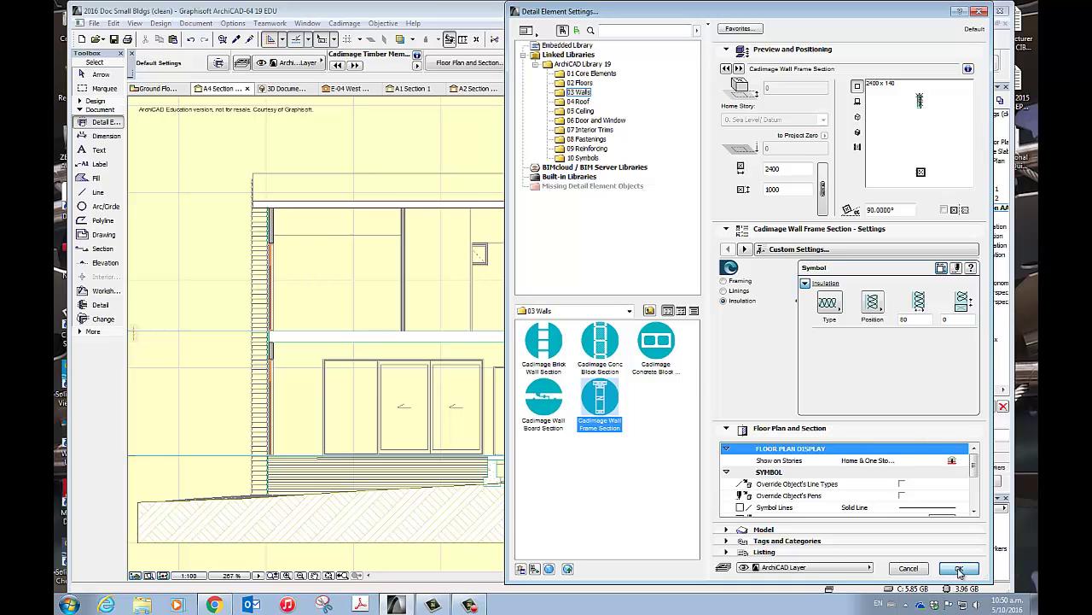
- Place the wall frame section at the inner base corner of the first-floor exterior wall
scroll(278, 324, "up", 5)
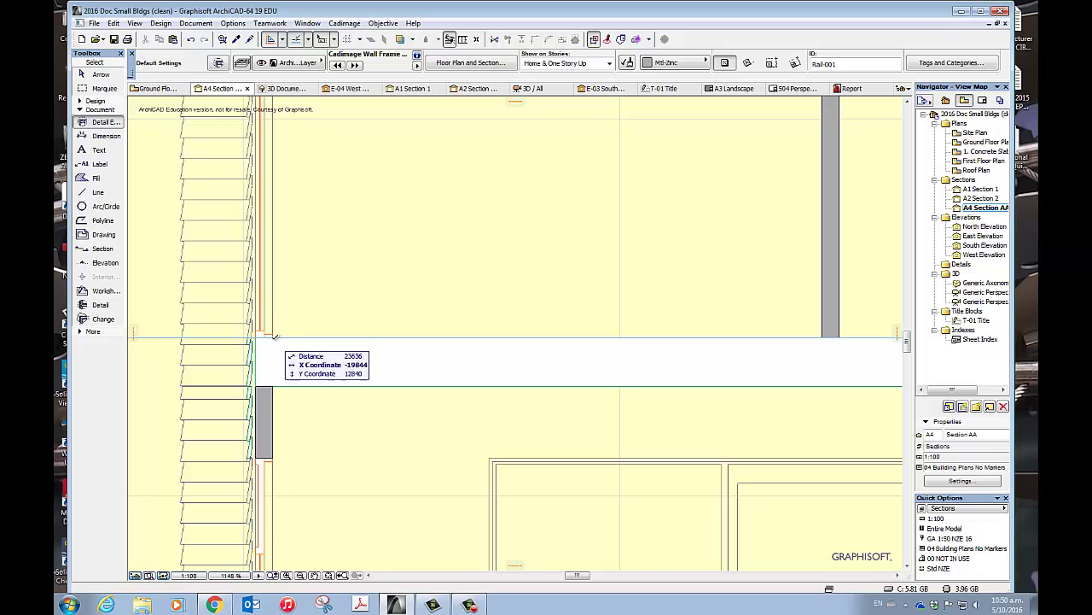
left_click(273, 336)
scroll(387, 284, "down", 5)
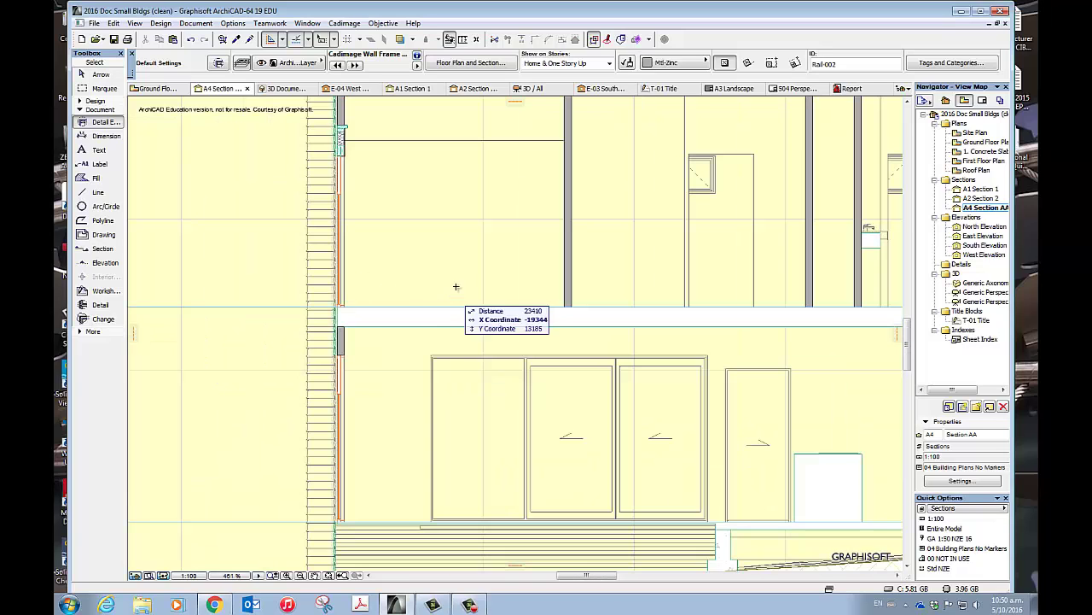
- Select the placed wall frame section and stretch its top up to the underside of the roof, then deselect it
scroll(466, 268, "up", 3)
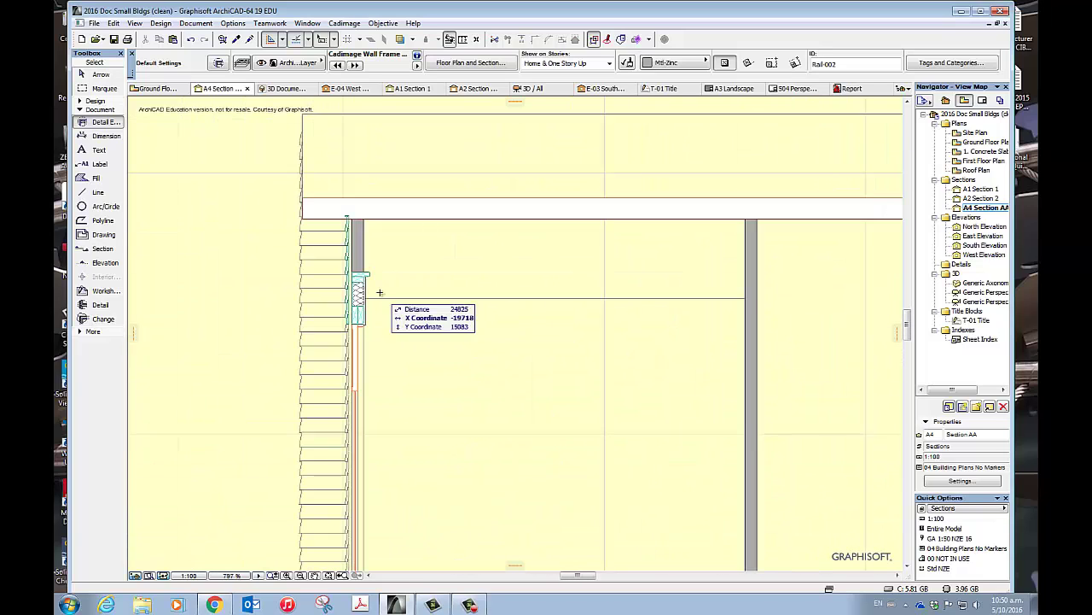
scroll(393, 307, "up", 3)
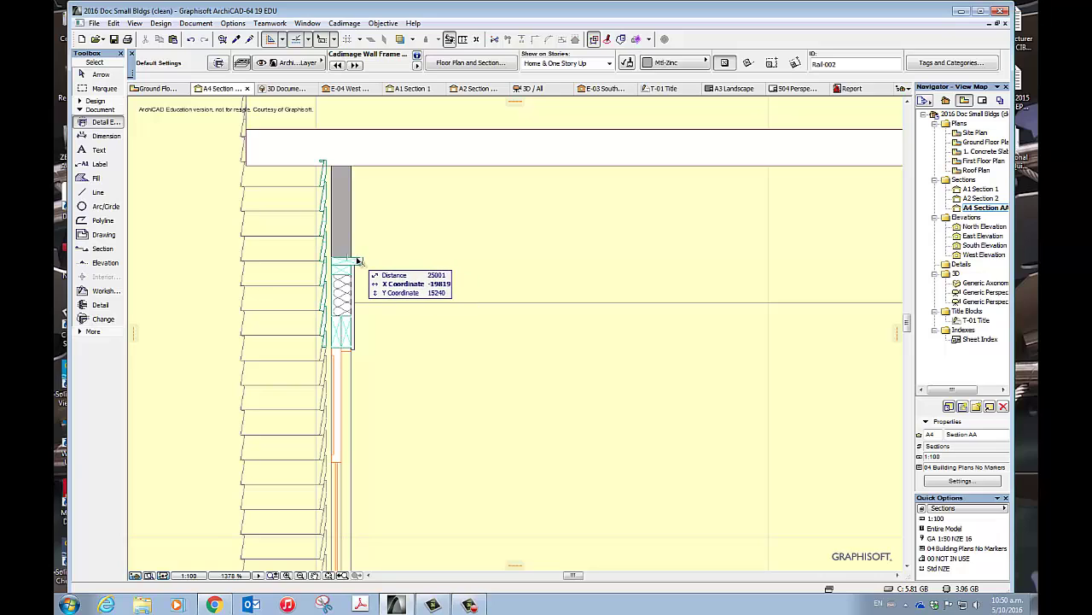
left_click(358, 260)
left_click(351, 259)
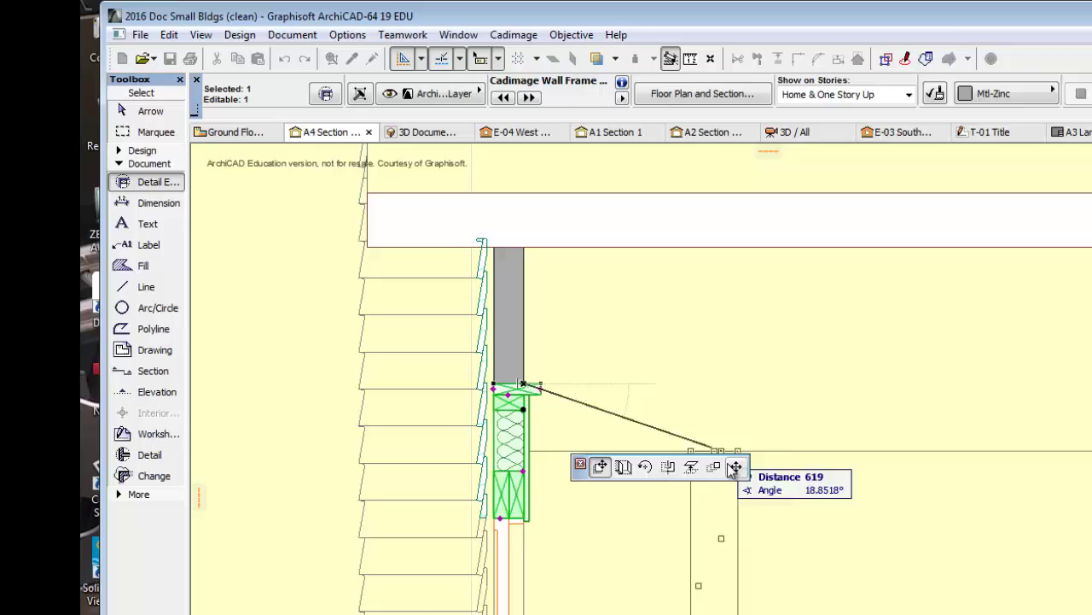
left_click(494, 313)
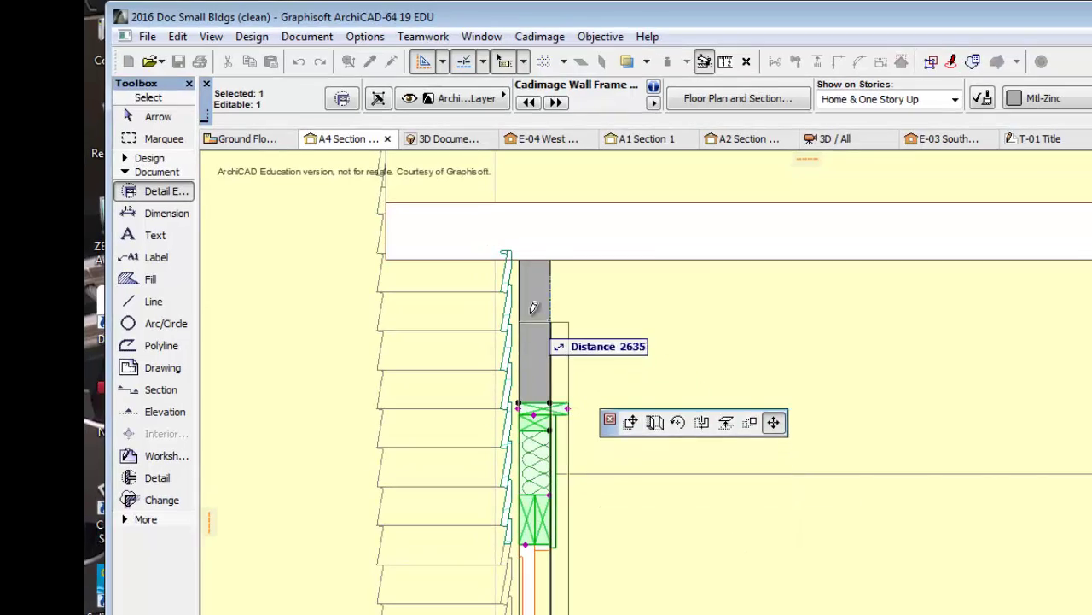
left_click(538, 256)
scroll(897, 466, "down", 3)
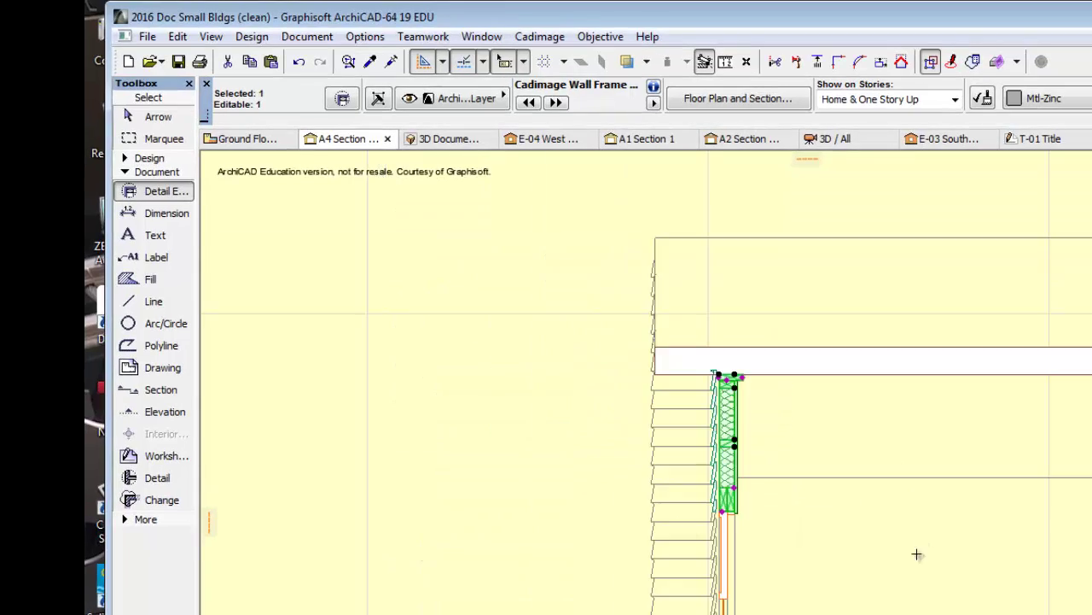
scroll(740, 427, "up", 5)
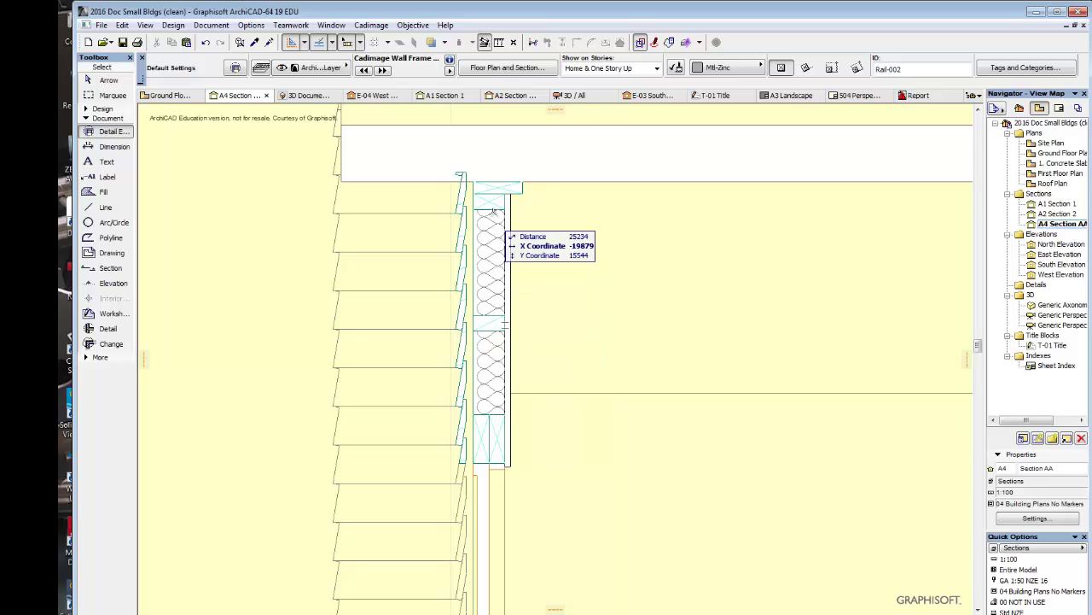
scroll(610, 312, "down", 2)
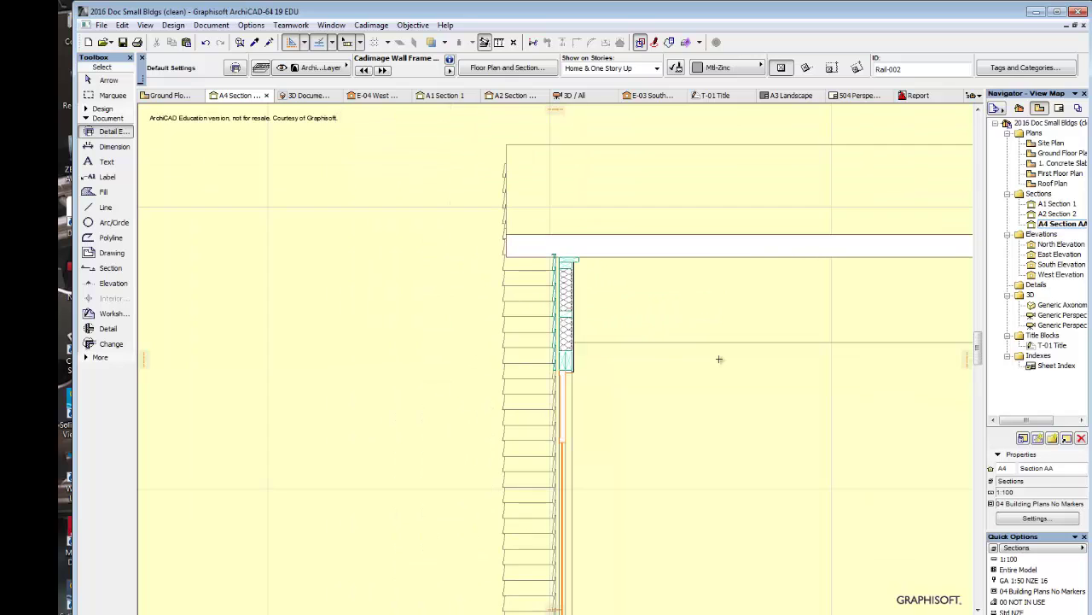
- Reopen the Detail Element settings and set the wall frame's upper top plate to the Center position
scroll(741, 402, "down", 2)
middle_click_drag(742, 402, 532, 366)
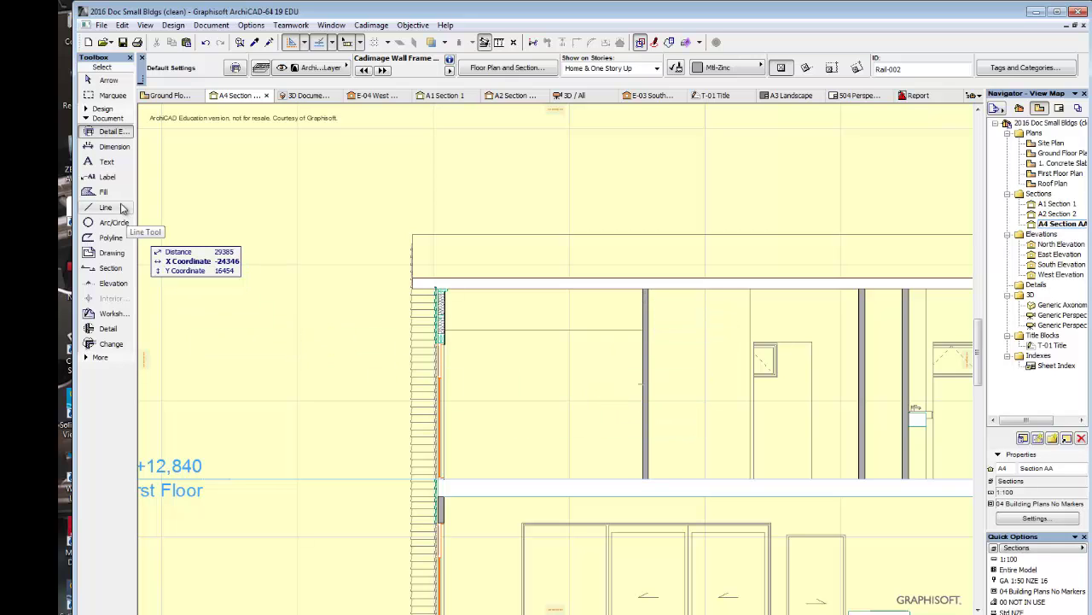
double_click(114, 134)
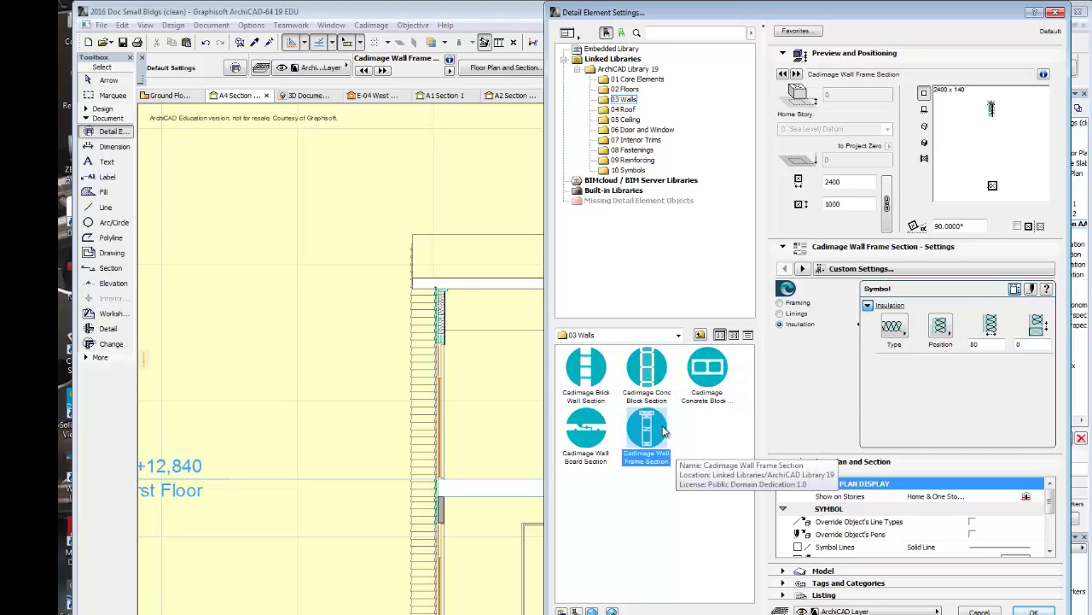
left_click(780, 304)
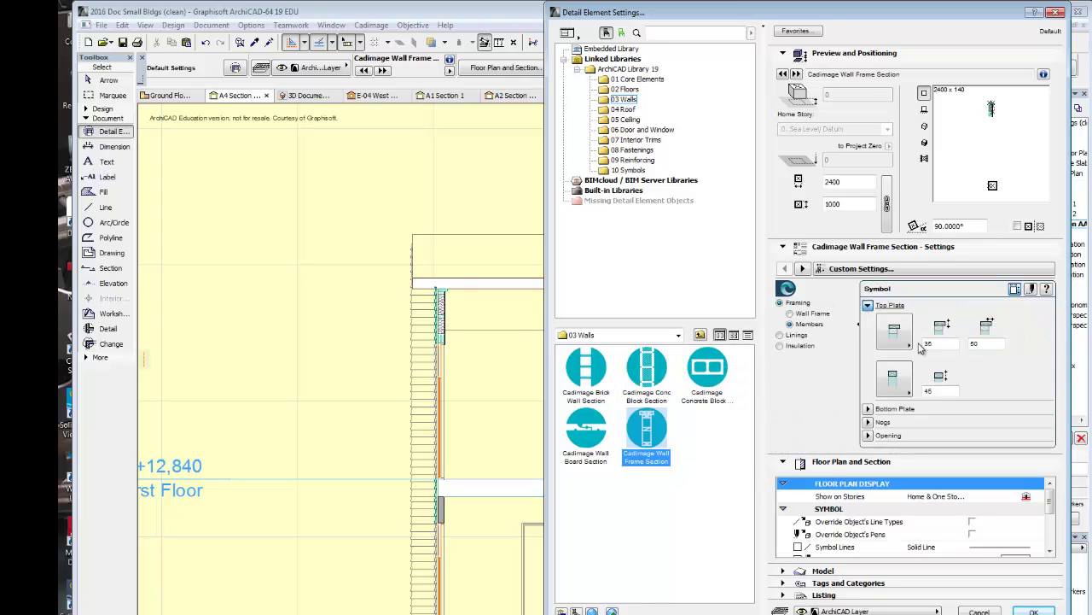
left_click(910, 340)
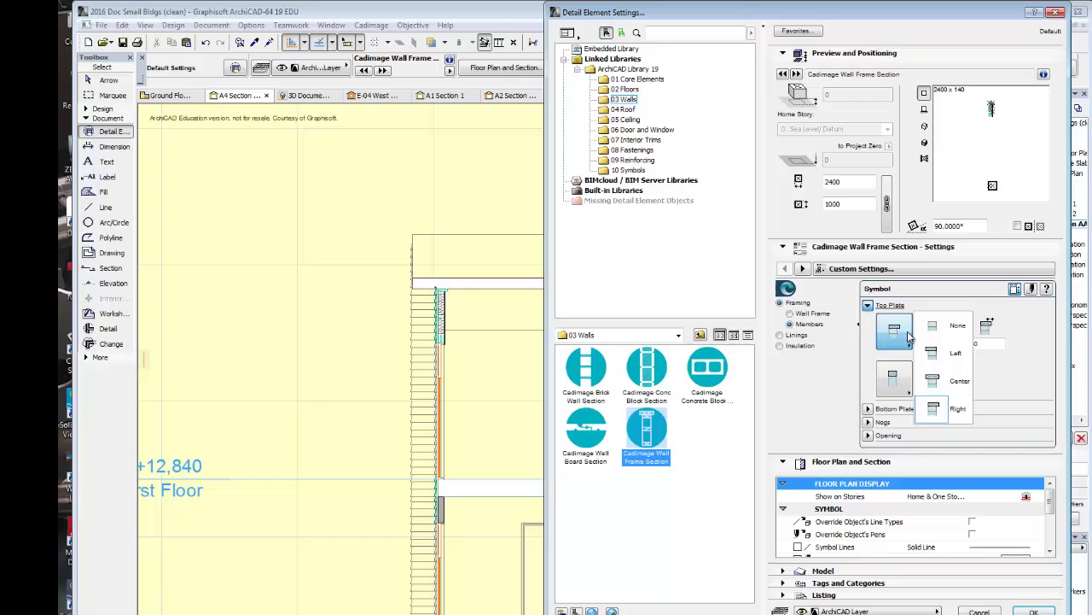
left_click(960, 383)
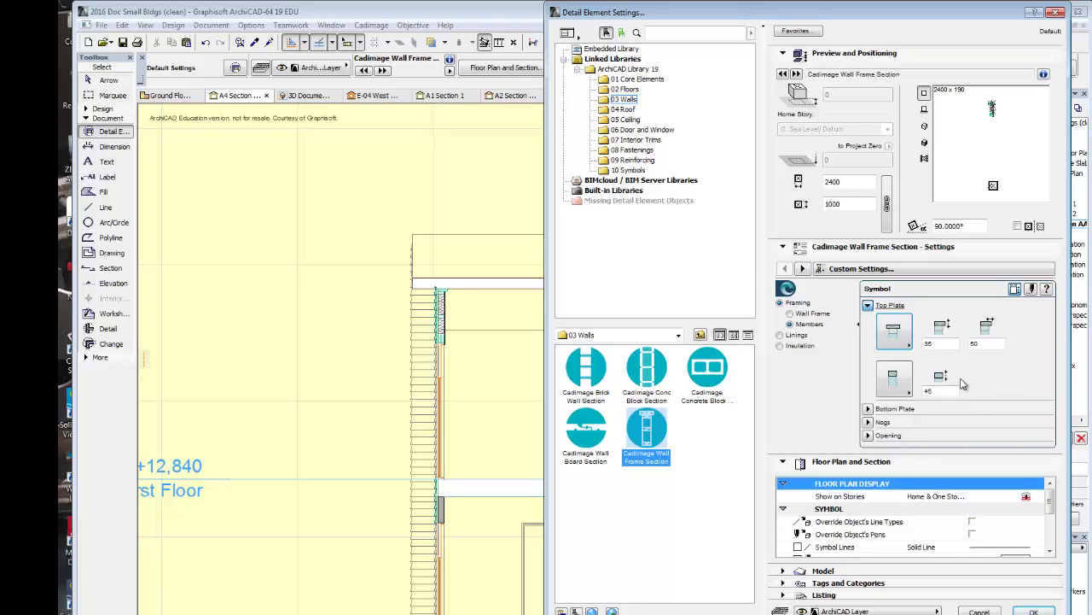
- Set the wall frame's linings to both sides and review its insulation options
left_click(781, 335)
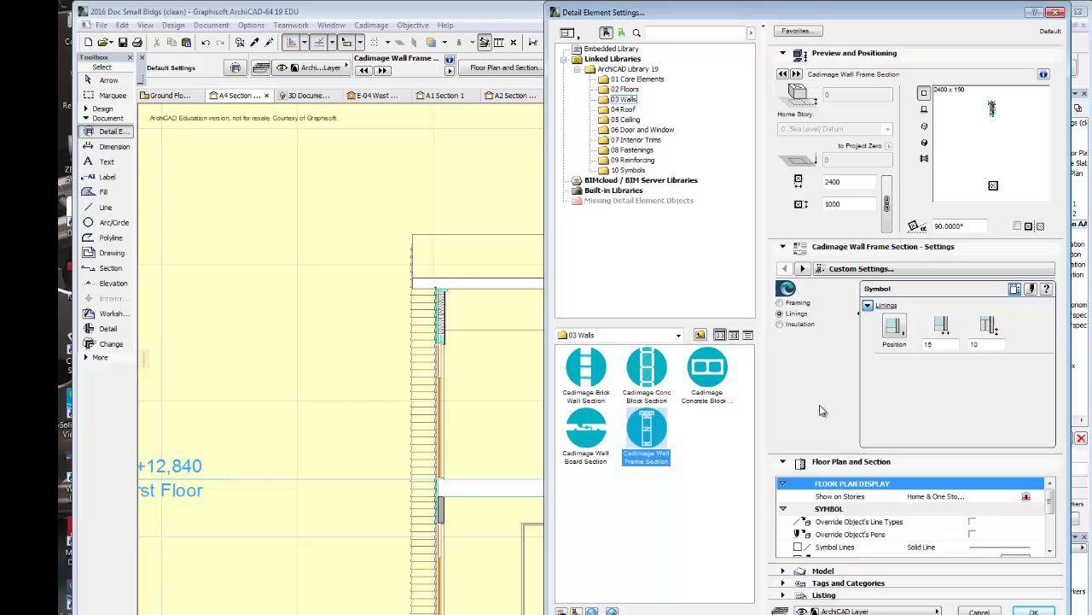
left_click(905, 332)
left_click(940, 390)
left_click(779, 325)
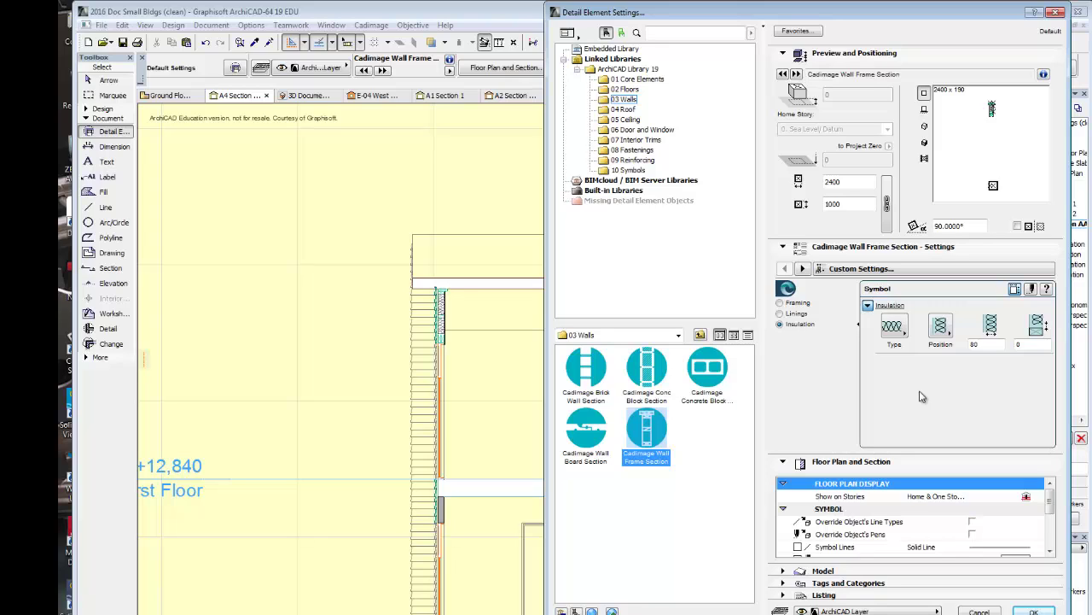
- Remove the opening from the wall frame layout and accept the settings
left_click(780, 304)
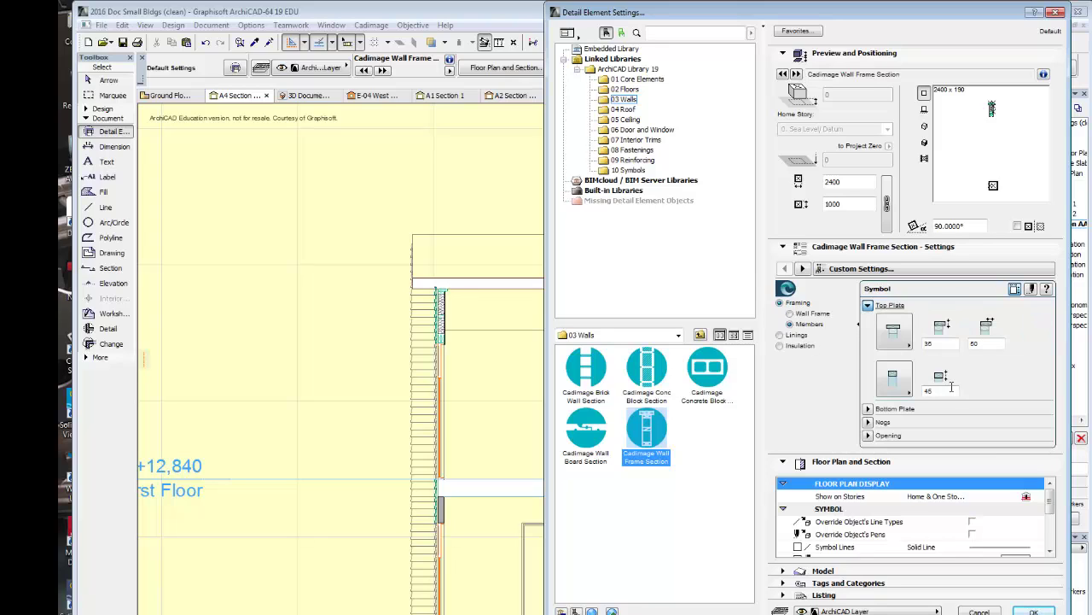
left_click(809, 314)
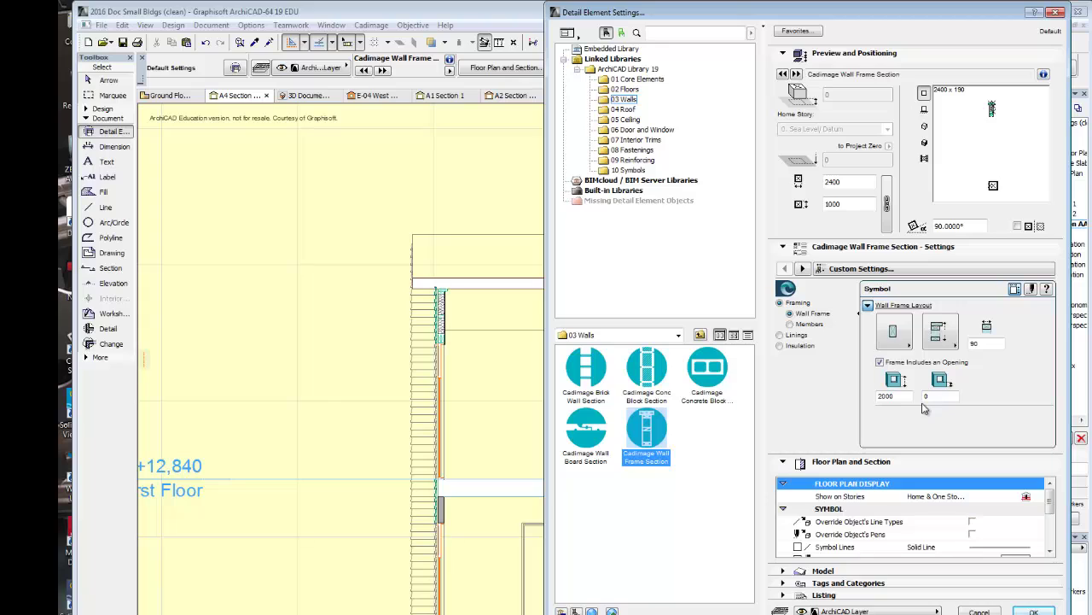
left_click(880, 363)
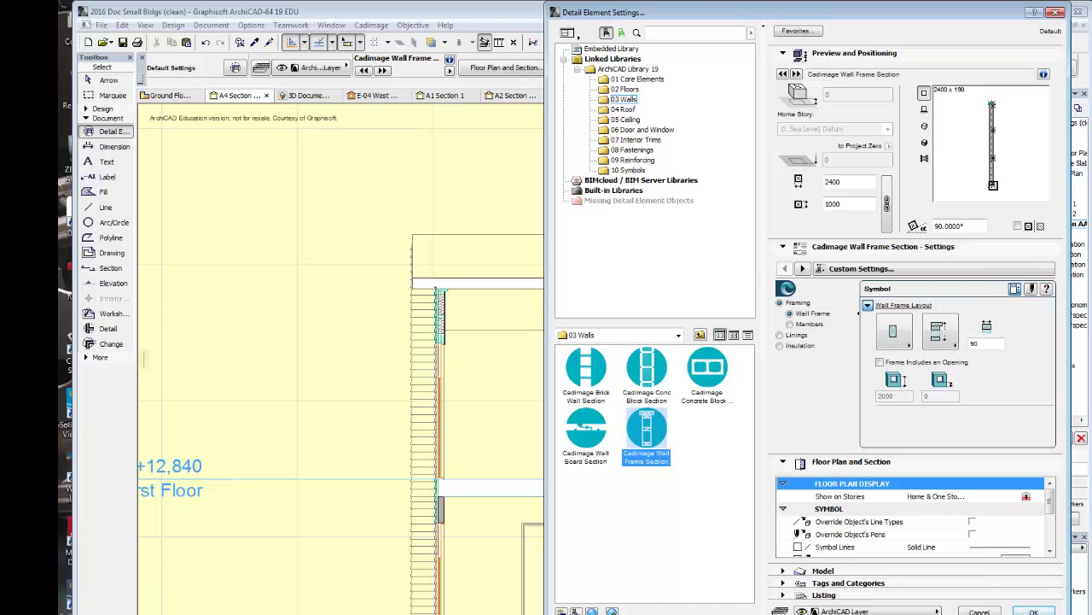
left_click(1033, 611)
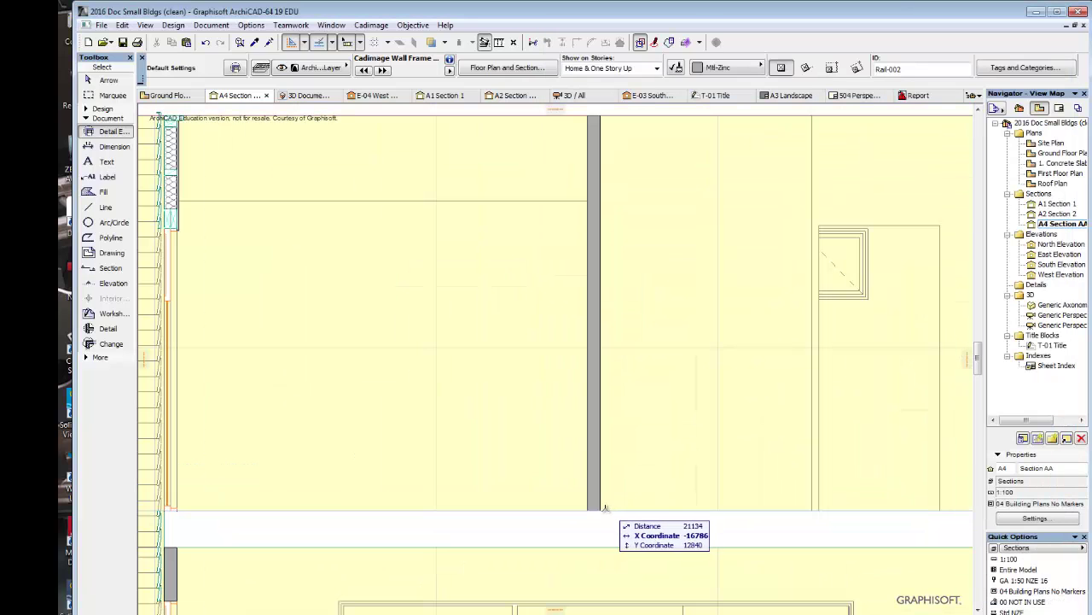
- Place the wall frame section at the base of the first-floor interior wall nearest the exterior wall
left_click(604, 508)
scroll(629, 212, "down", 3)
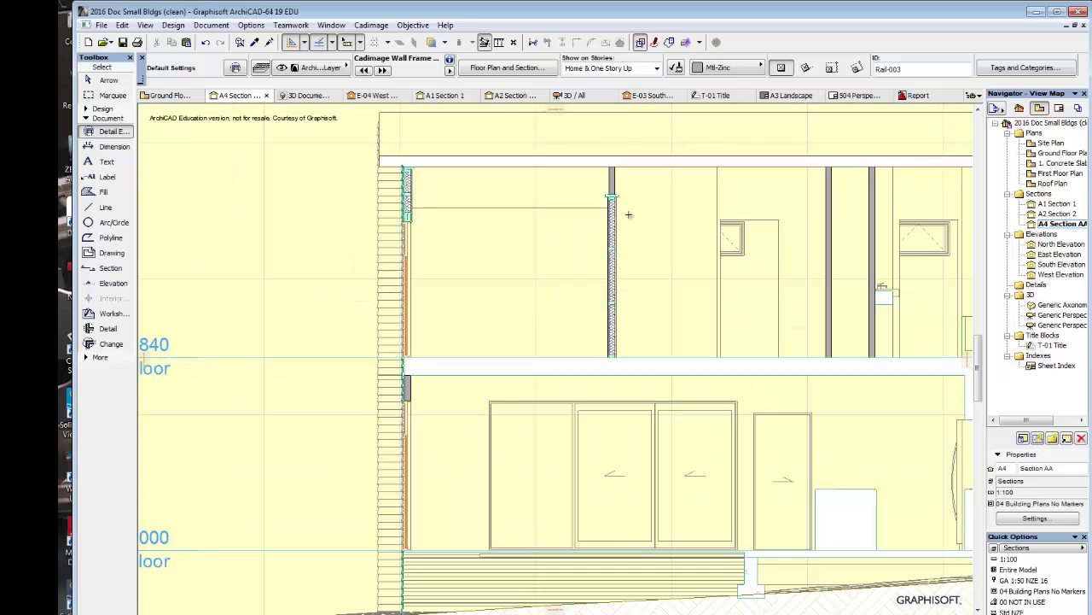
scroll(629, 290, "up", 2)
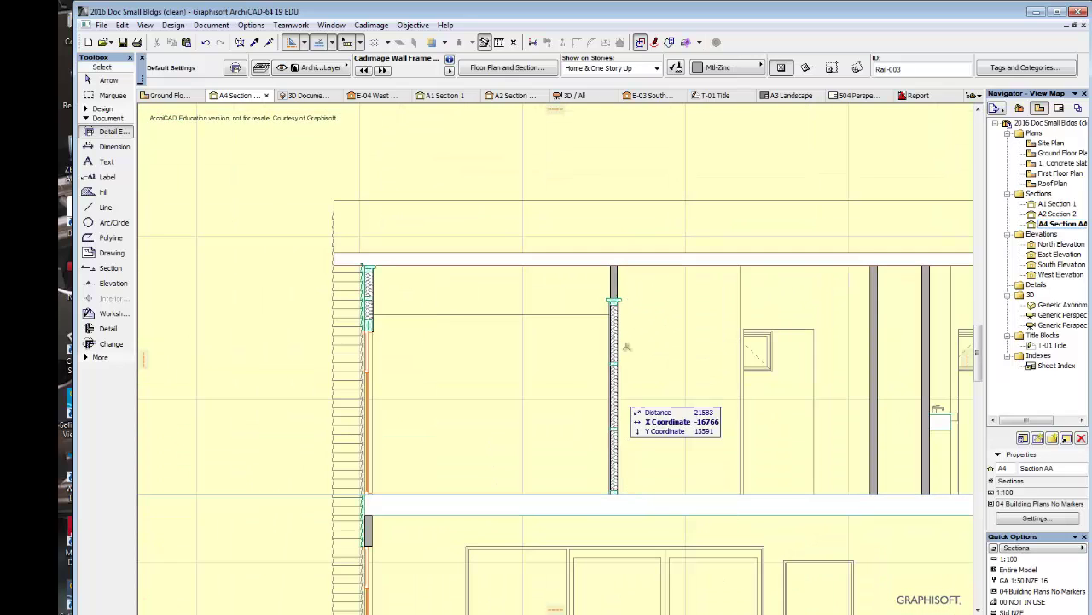
- Stretch the top of the first-floor interior wall's frame section up to the underside of the roof
scroll(643, 305, "up", 2)
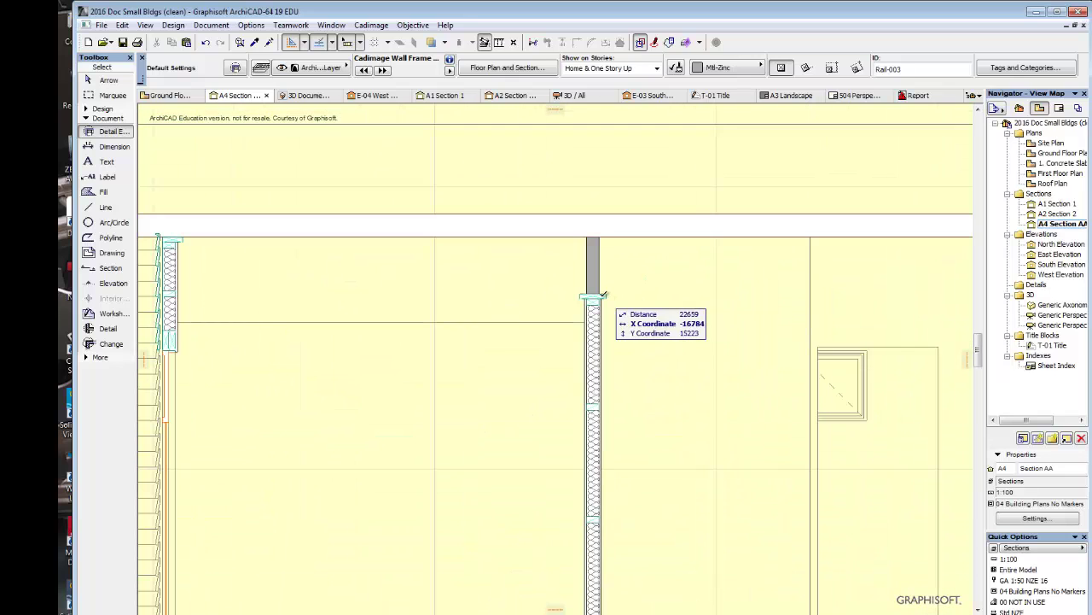
left_click(596, 294)
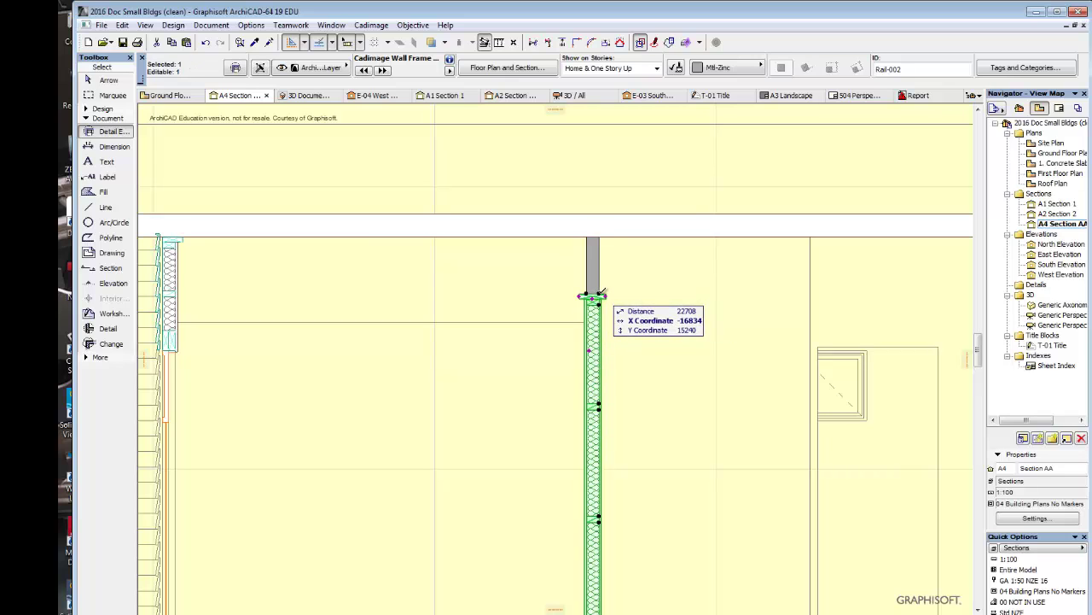
left_click(597, 295)
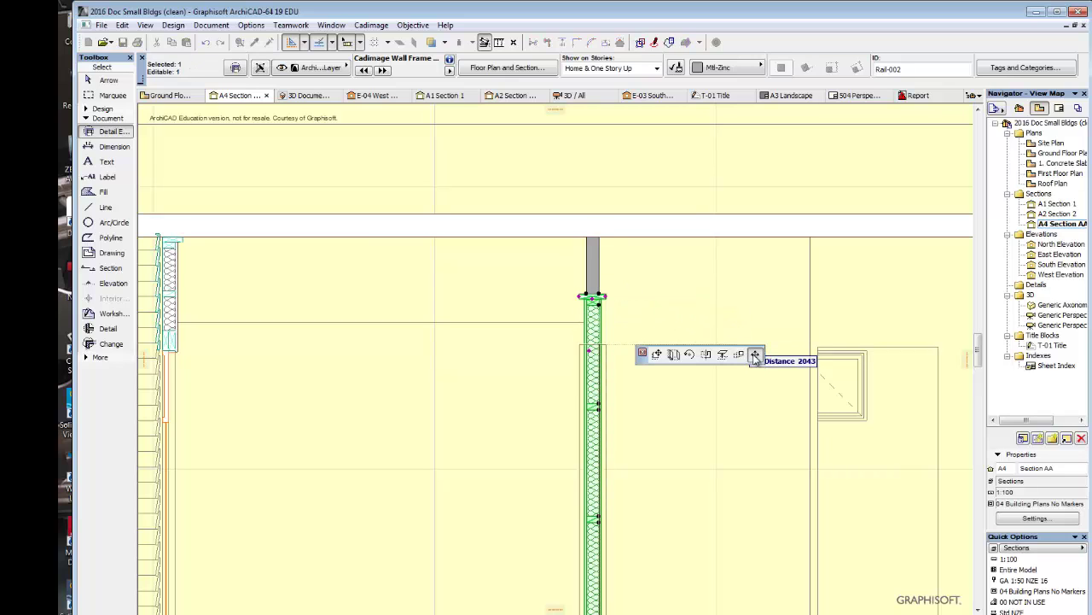
left_click(600, 238)
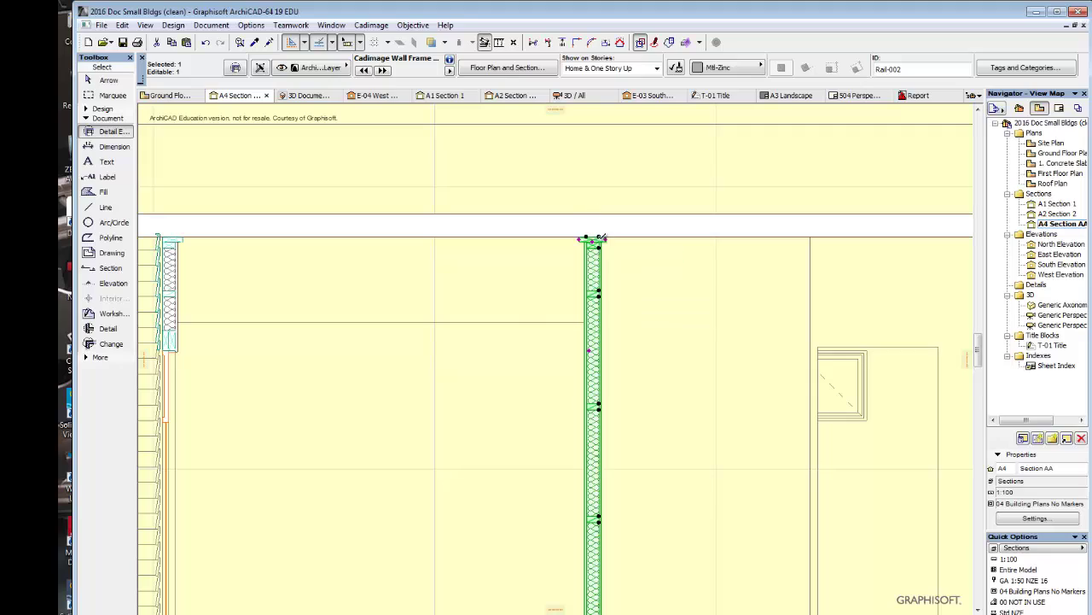
scroll(661, 336, "down", 3)
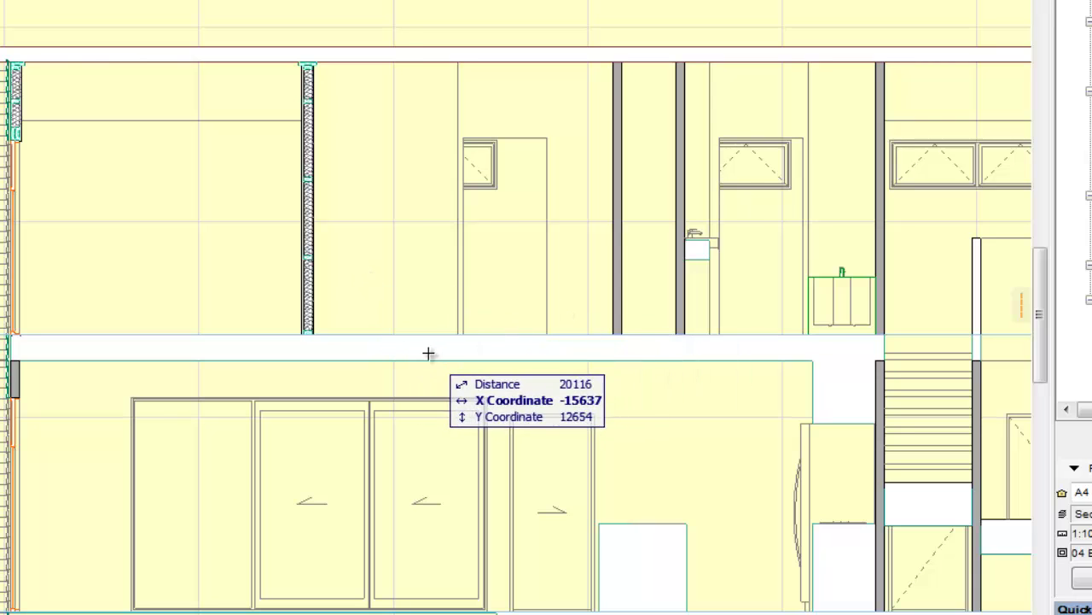
- Set the default layer of the Fill tool to Doc: Sections
scroll(312, 345, "up", 5)
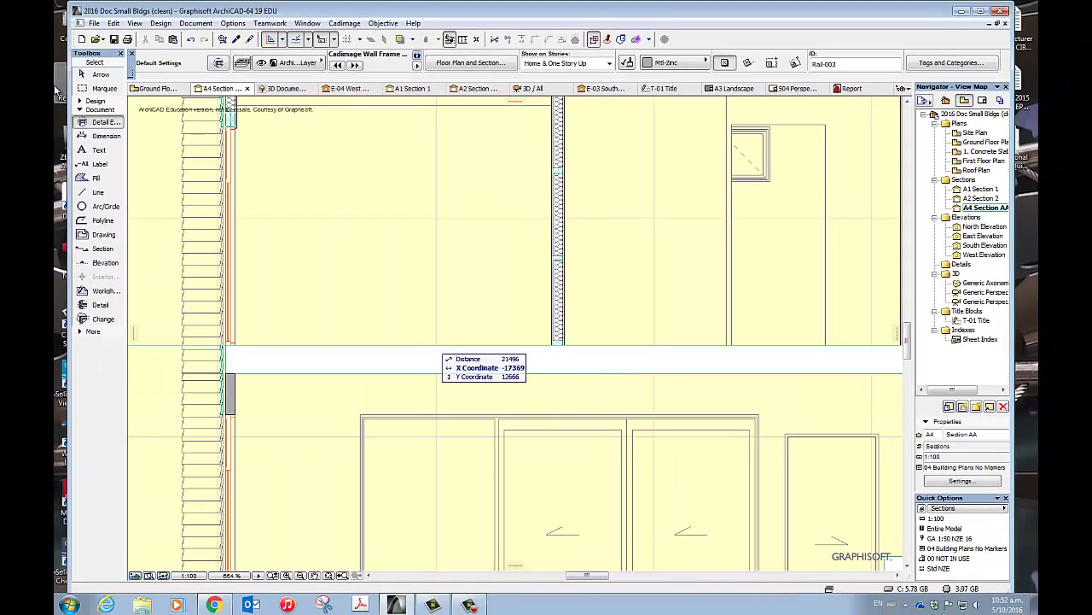
double_click(103, 181)
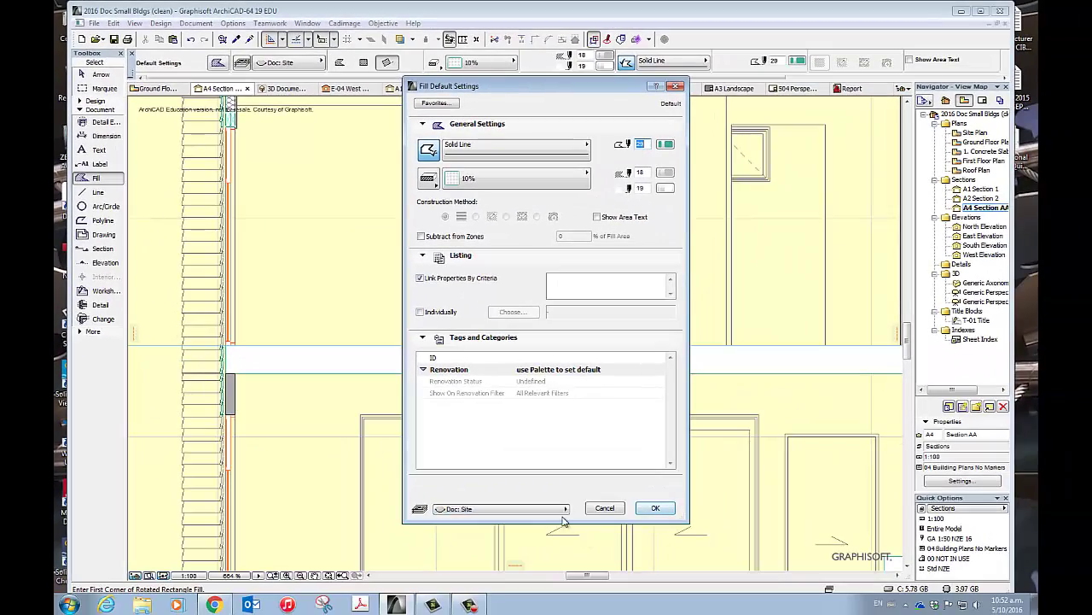
left_click(563, 510)
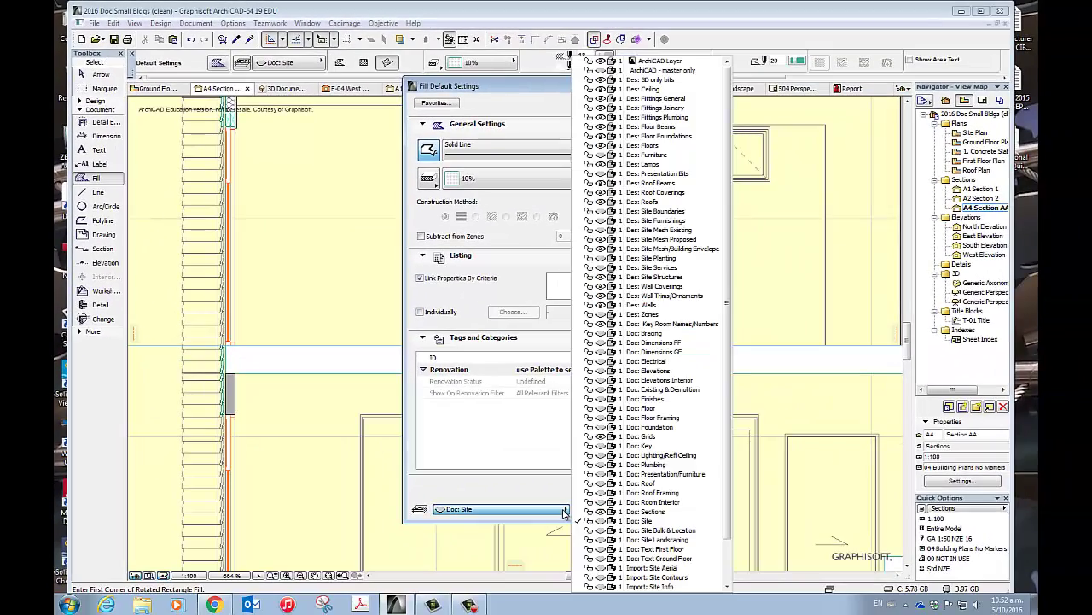
left_click(648, 511)
left_click(654, 508)
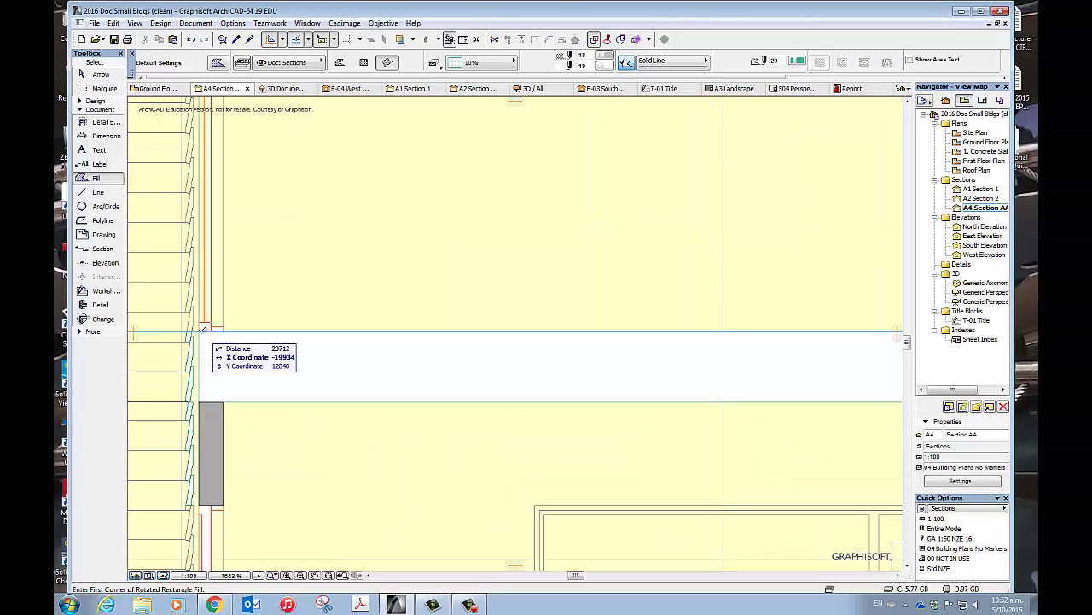
- Draw a 20 mm thick rotated rectangular fill along the first-floor slab's upper edge, from the exterior wall to the stairwell wall
left_click(199, 331)
scroll(537, 345, "down", 8)
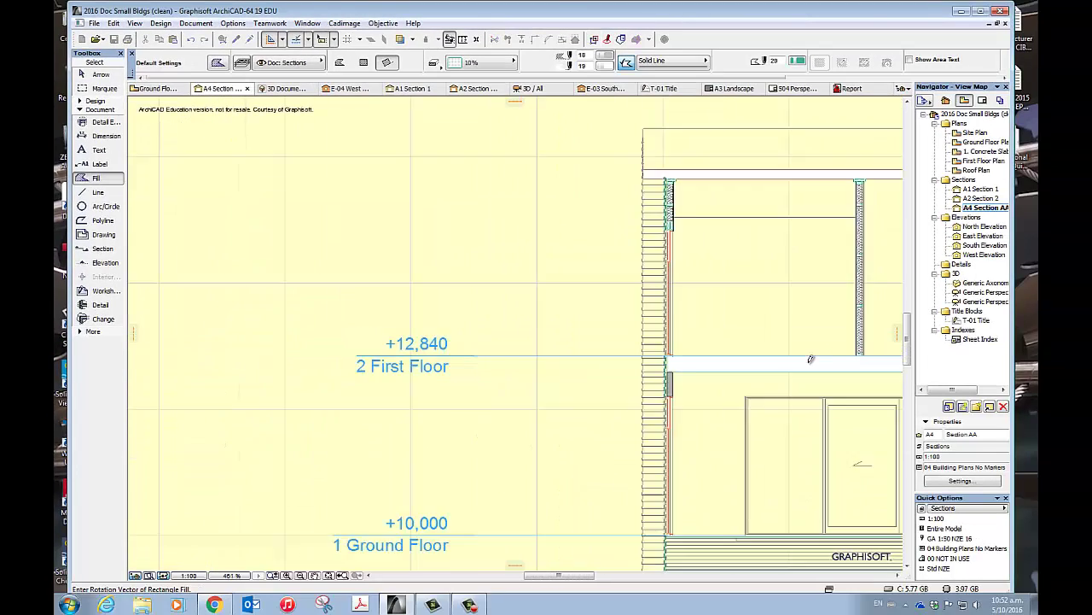
scroll(625, 361, "up", 7)
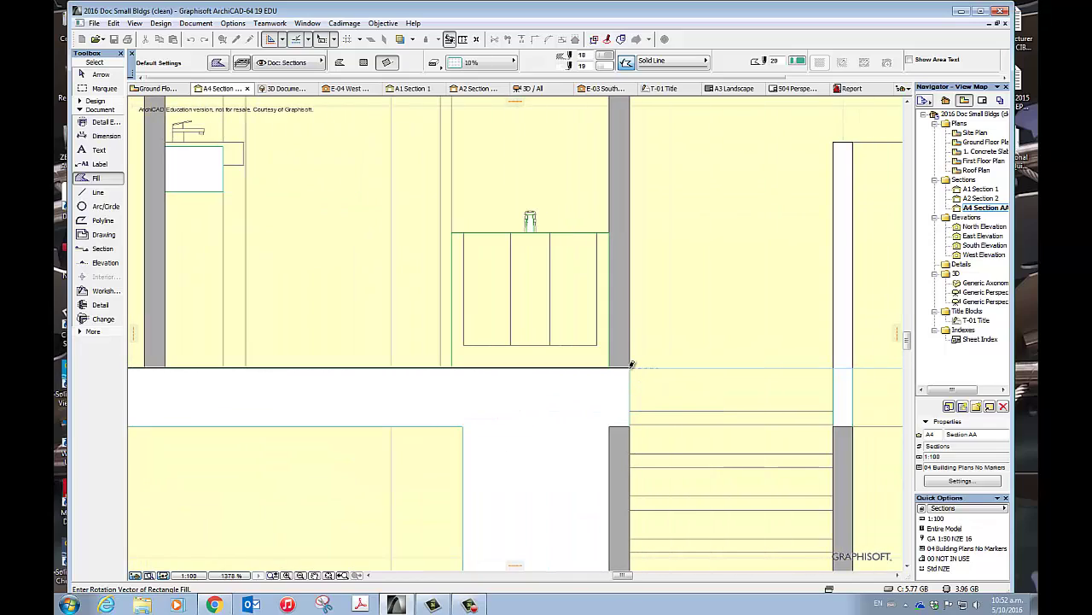
left_click(629, 368)
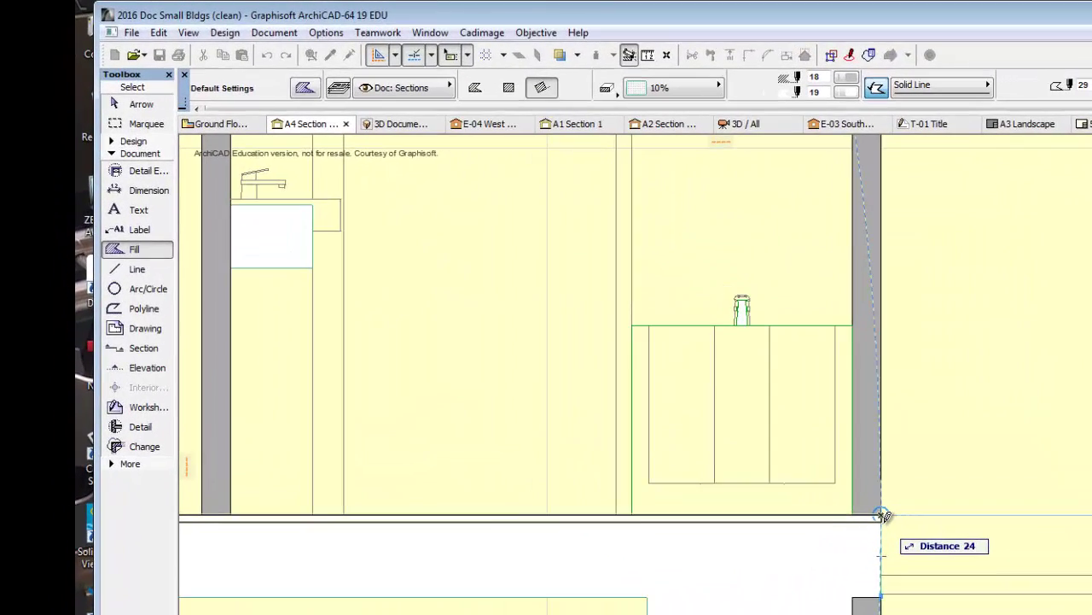
type("20")
key("Return")
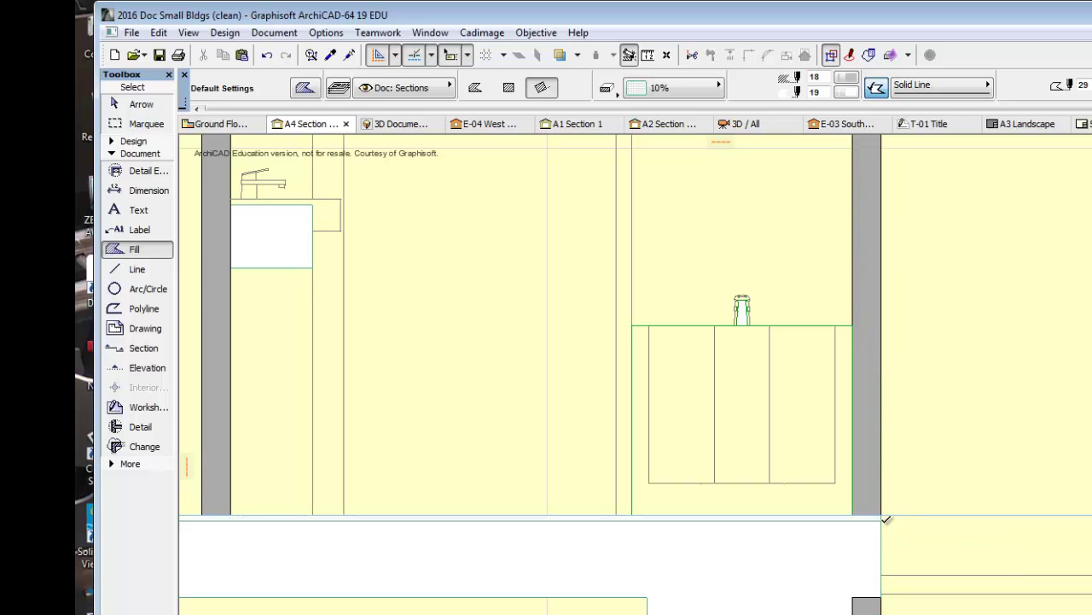
- Inspect the flooring fill along the slab and measure the floor depth beneath it at the exterior wall
scroll(830, 468, "down", 3)
scroll(819, 520, "up", 5)
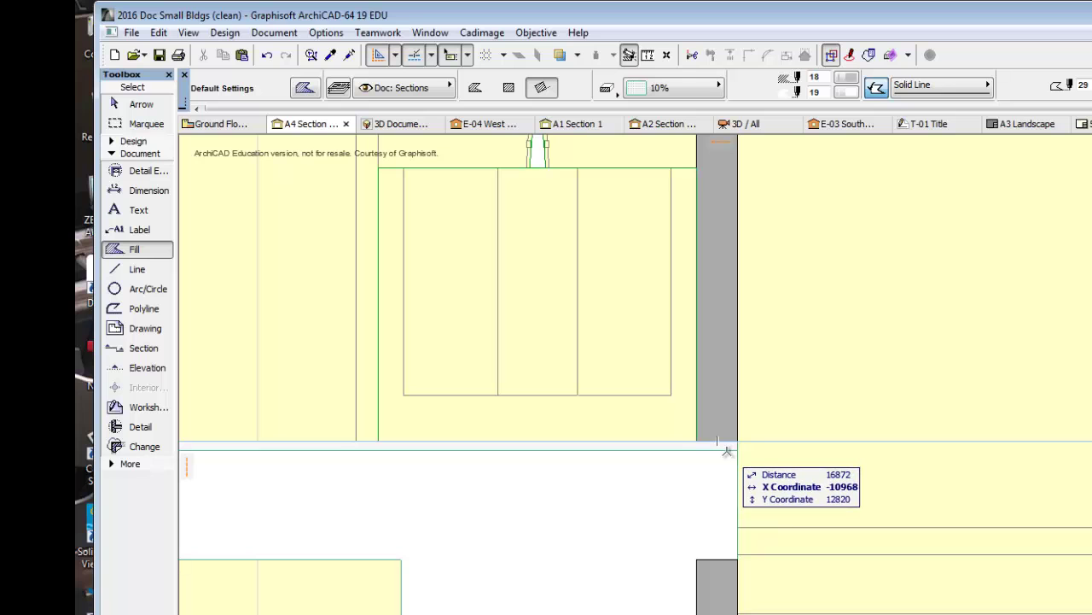
scroll(715, 452, "down", 5)
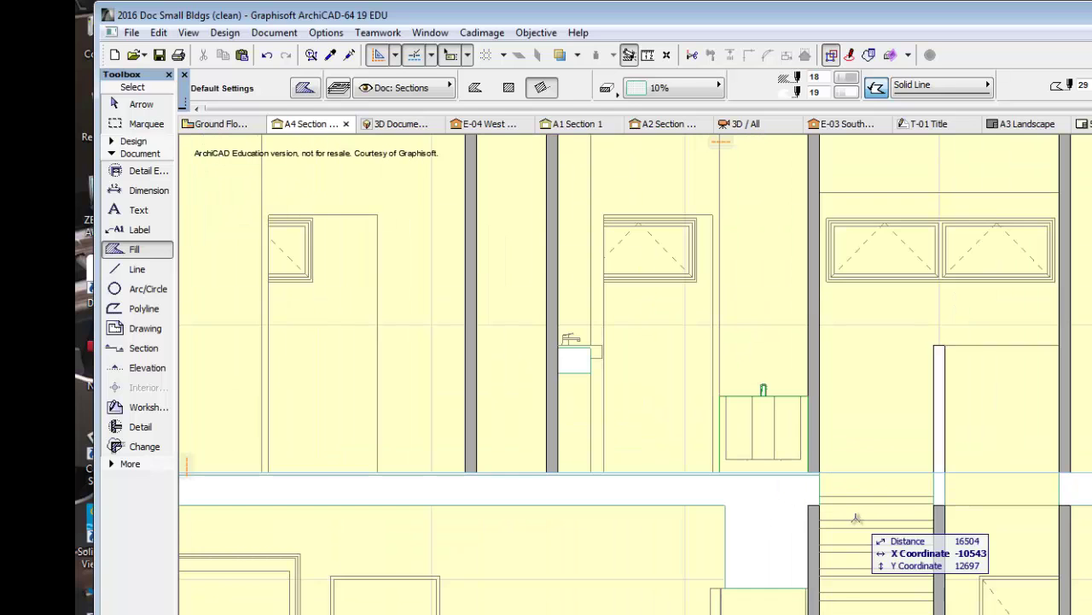
scroll(652, 474, "up", 5)
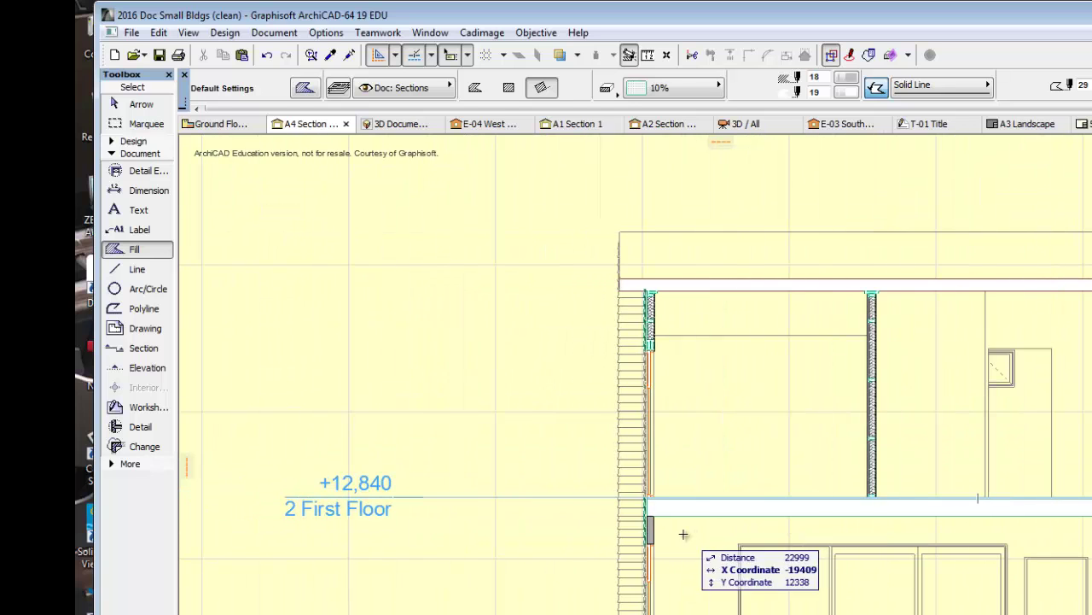
scroll(661, 495, "up", 3)
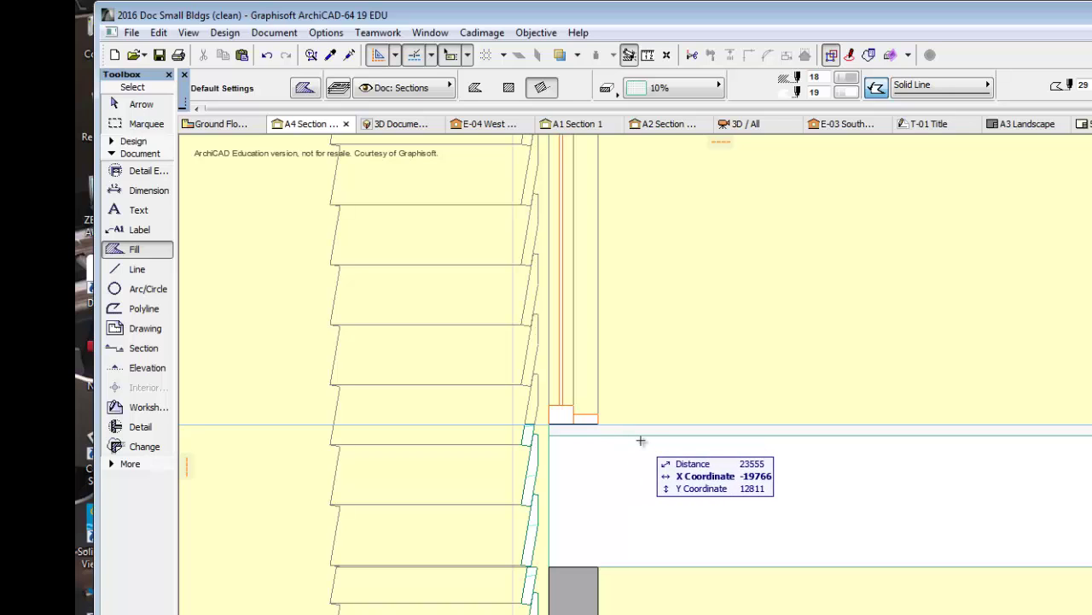
left_click(649, 57)
left_click(548, 435)
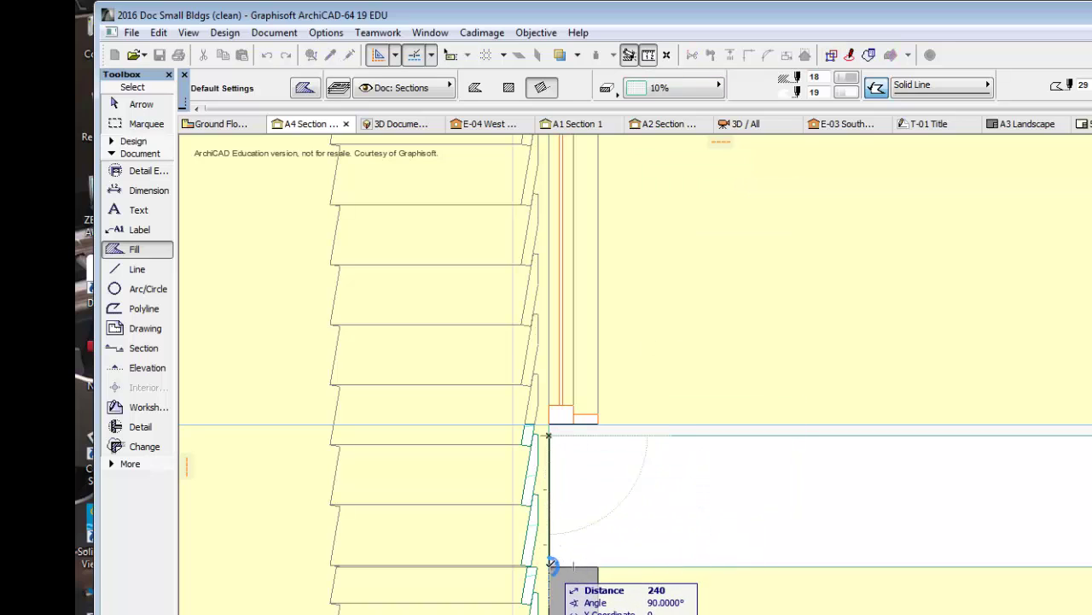
key("Escape")
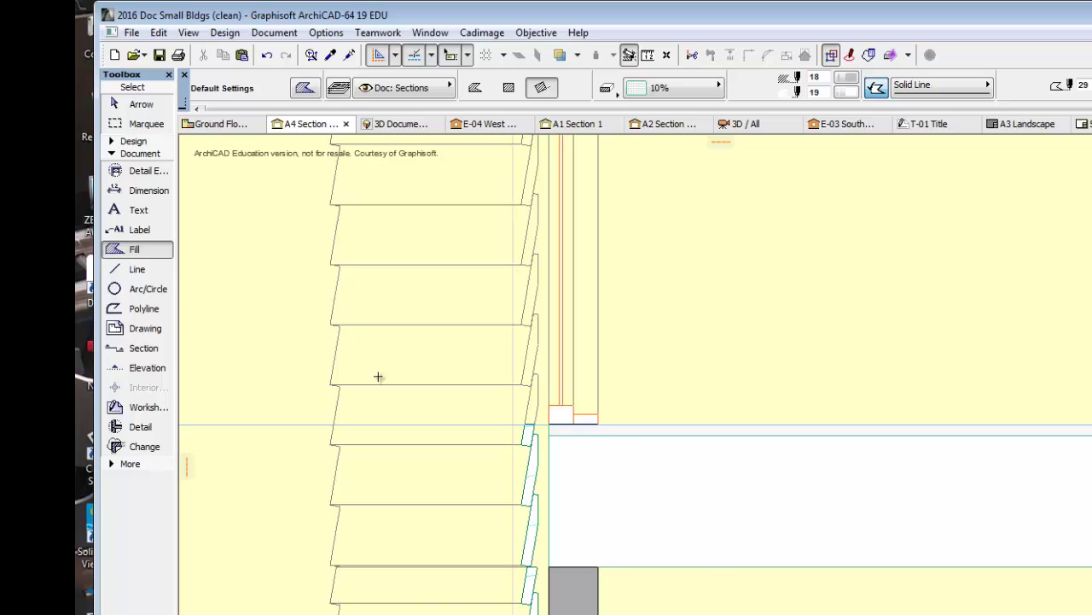
- Choose the Cadimage Timber Member from 01 Core Elements as the detail element and rotate it to 180°
double_click(143, 176)
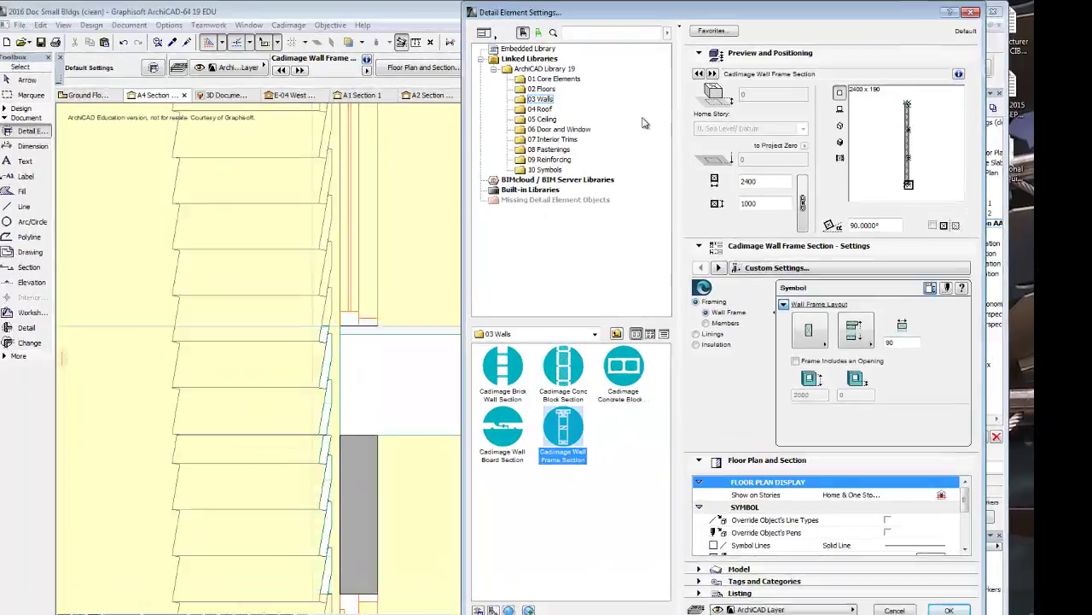
left_click(554, 79)
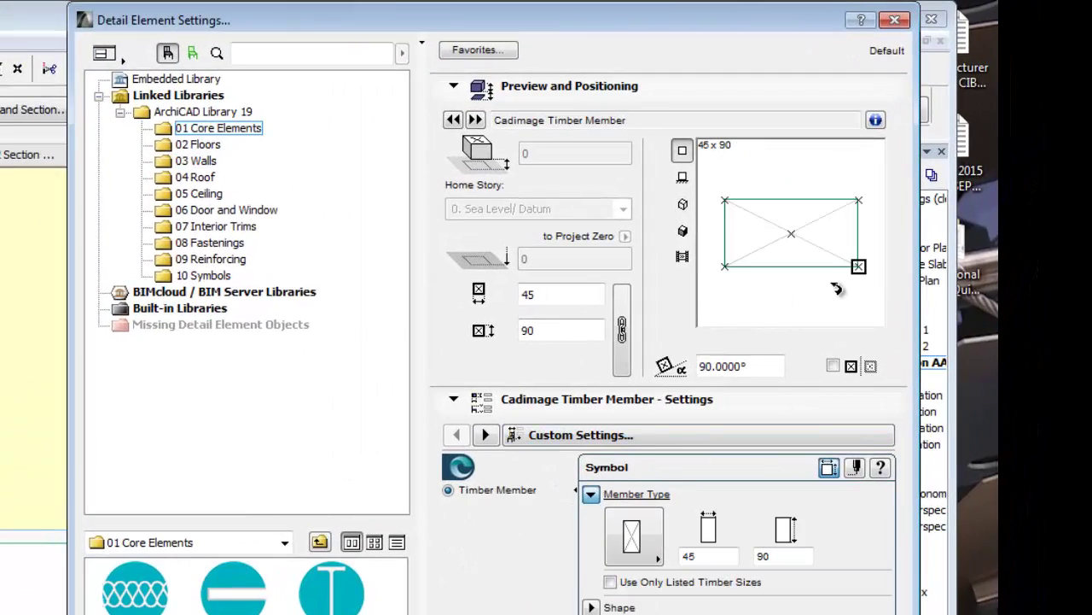
left_click_drag(838, 290, 848, 188)
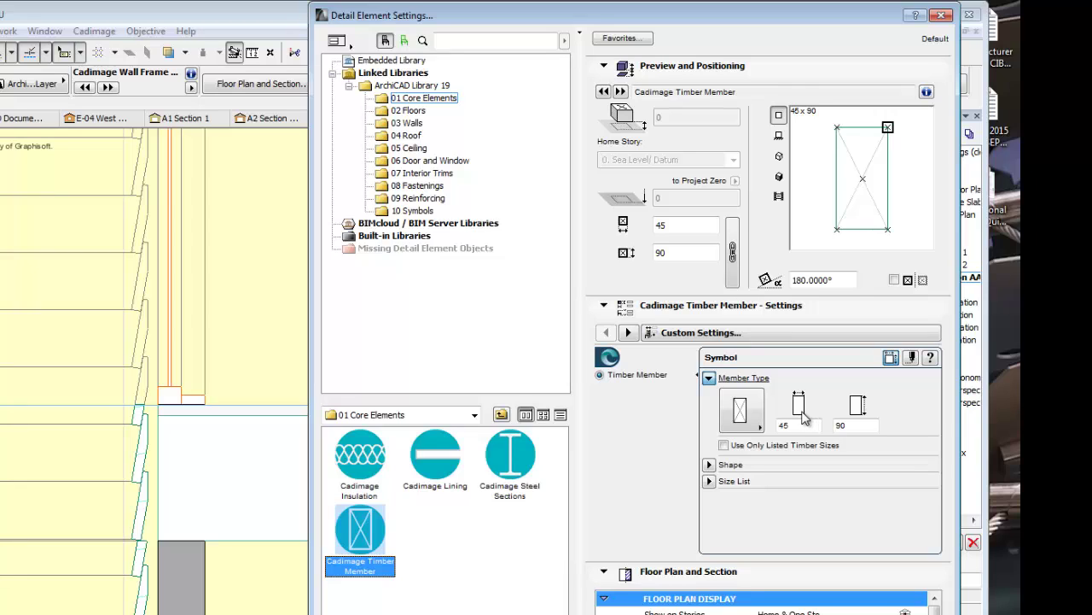
- Set the timber member's height to 240 mm, anchor it at its upper-left corner and accept the settings
left_click(843, 425)
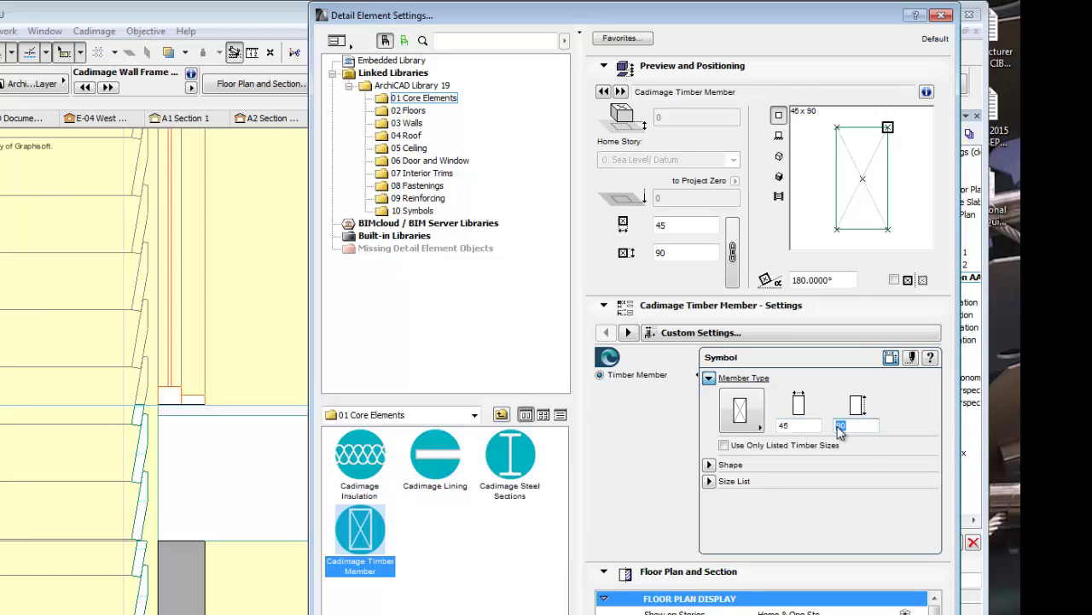
type("240")
key("Return")
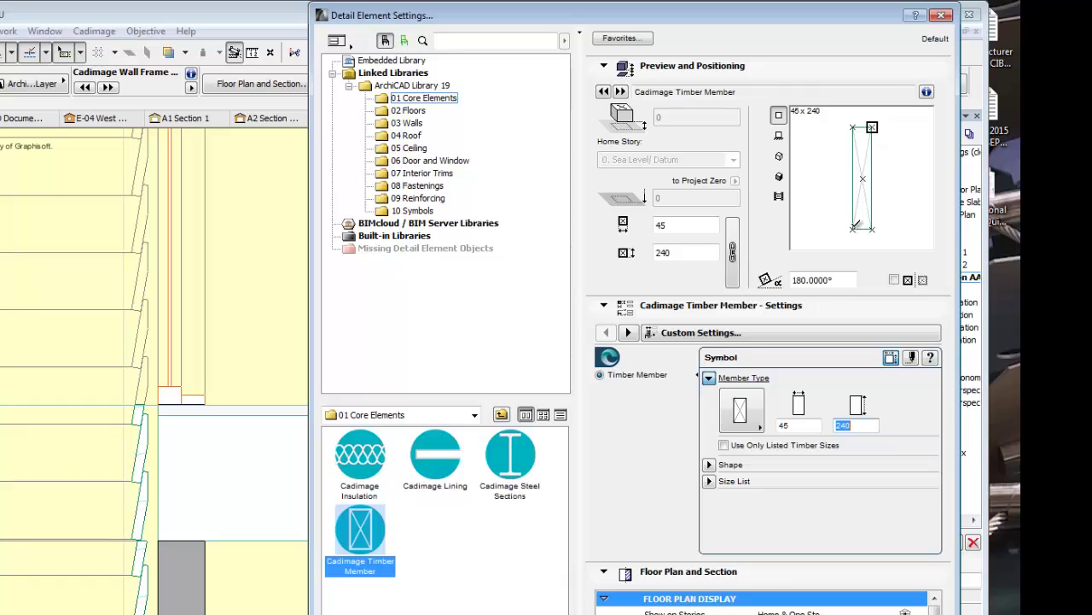
left_click(853, 127)
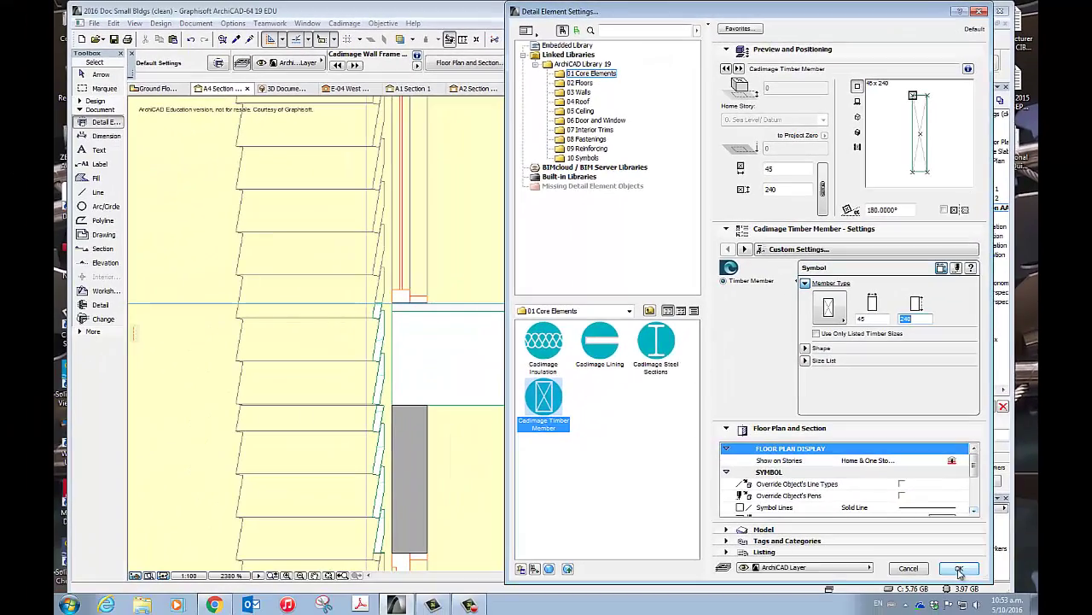
left_click(960, 568)
- Place two 45 x 240 timber members side by side beneath the flooring fill at the exterior wall end of the first floor
left_click(394, 313)
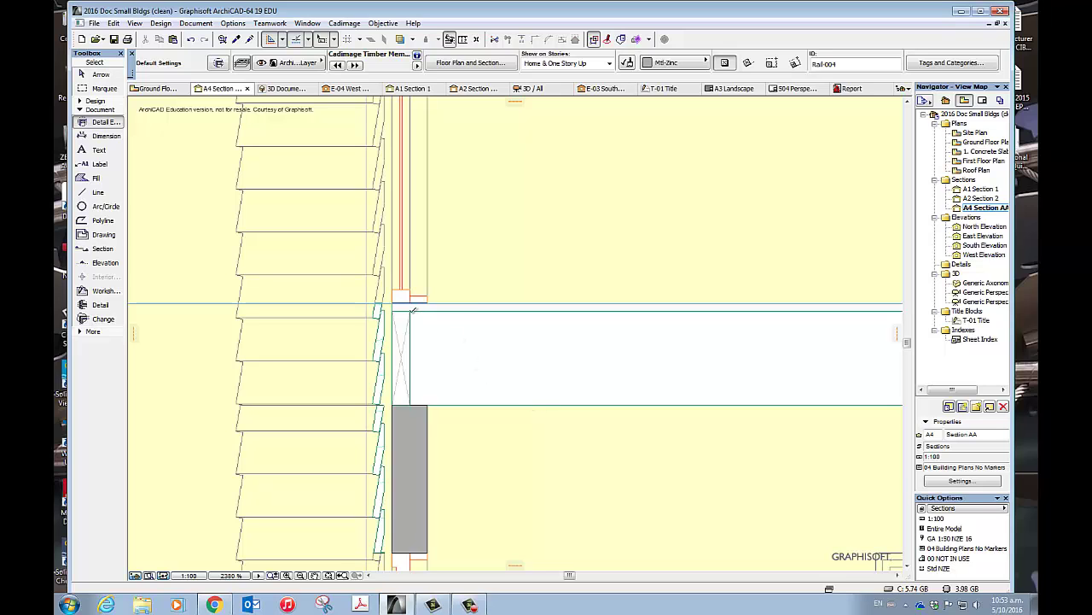
left_click(410, 312)
scroll(668, 463, "down", 6)
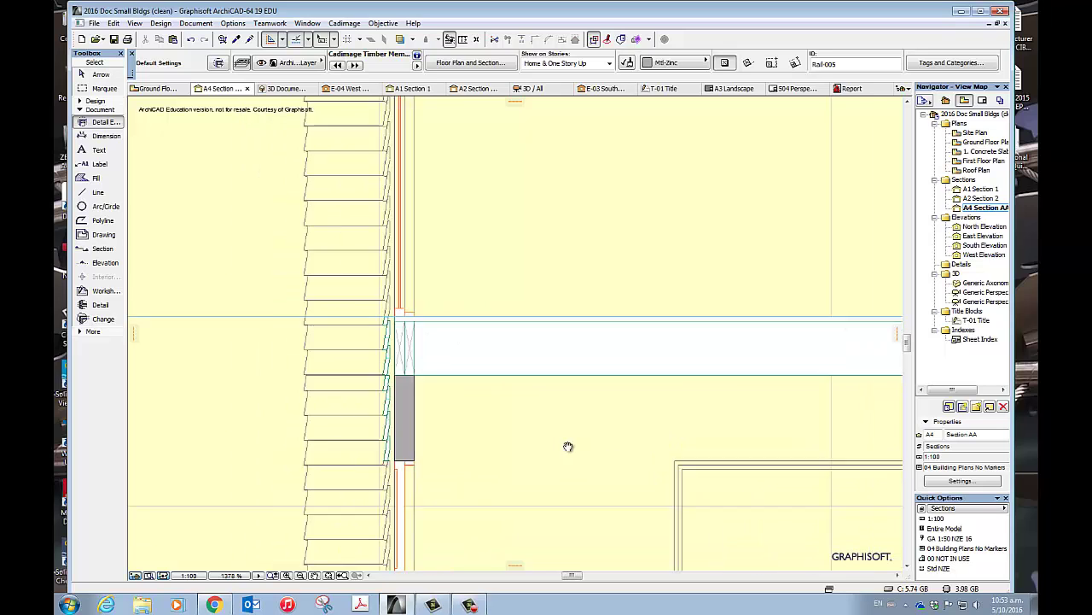
scroll(514, 405, "down", 3)
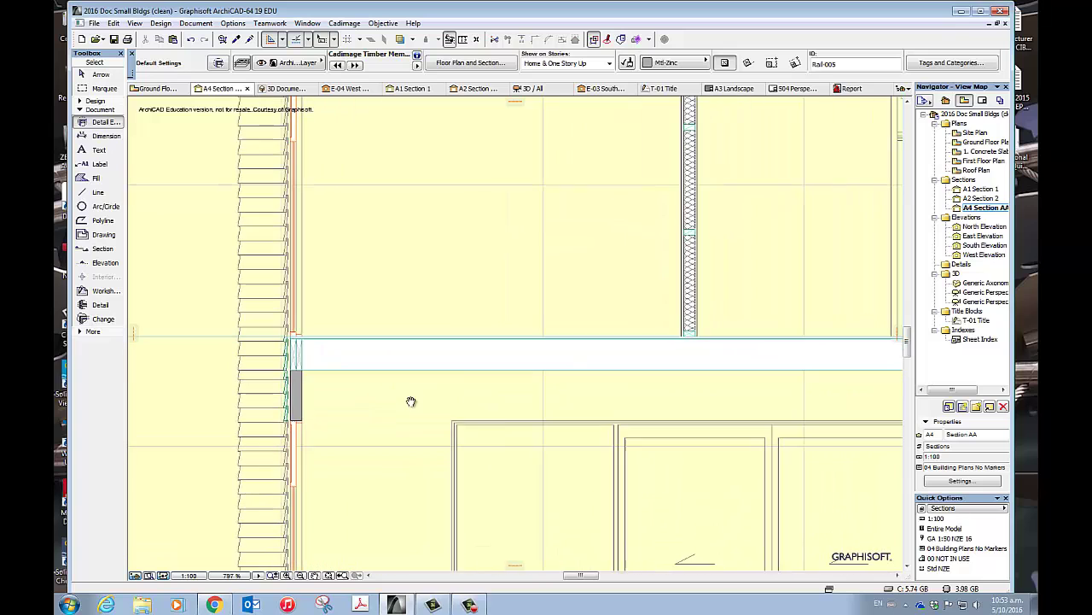
scroll(832, 401, "down", 3)
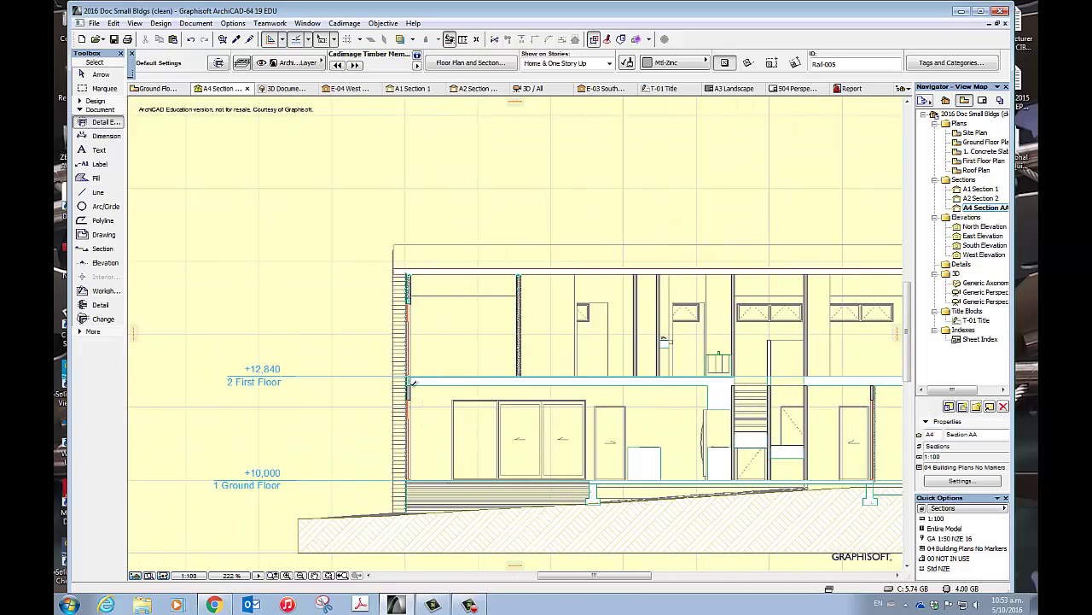
- Start multiplying the inner timber member at the exterior wall as dragged copies, using the Spread method with 450 mm spacing
scroll(412, 376, "up", 10)
left_click(397, 386)
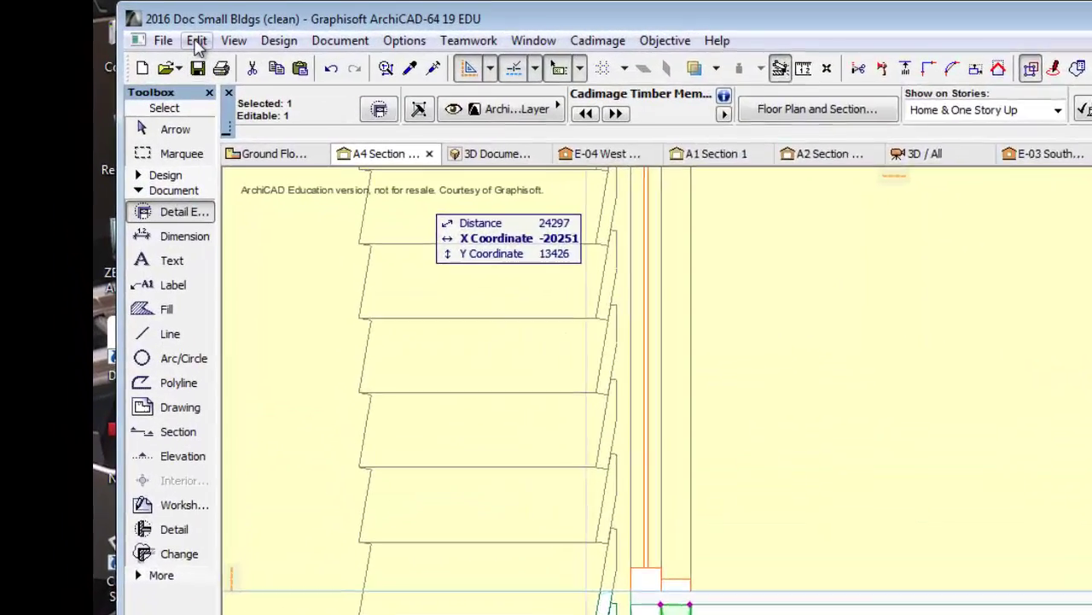
left_click(196, 40)
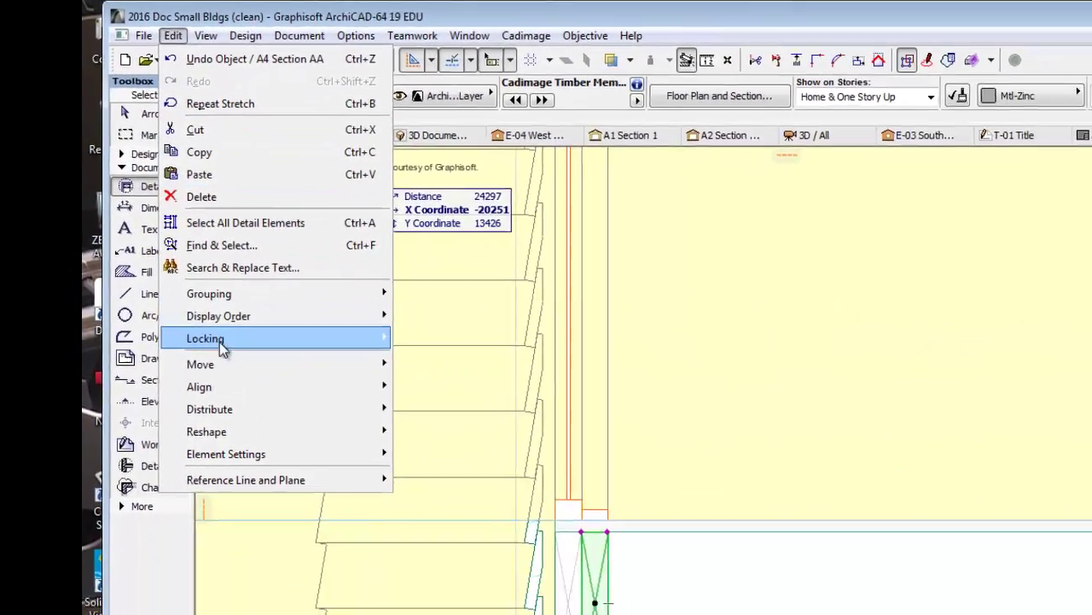
mouse_move(209, 364)
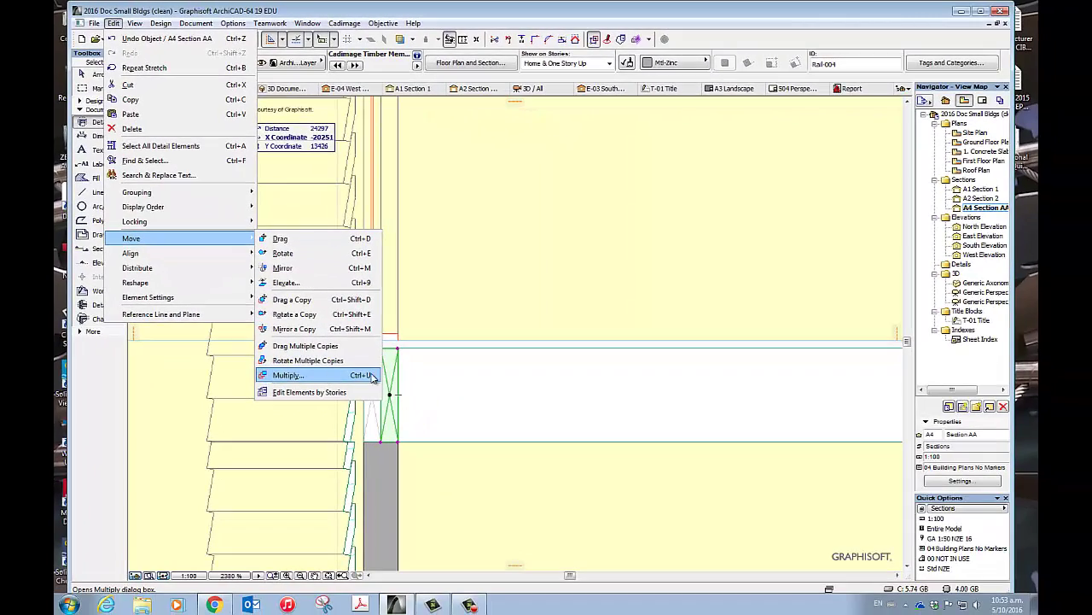
left_click(373, 377)
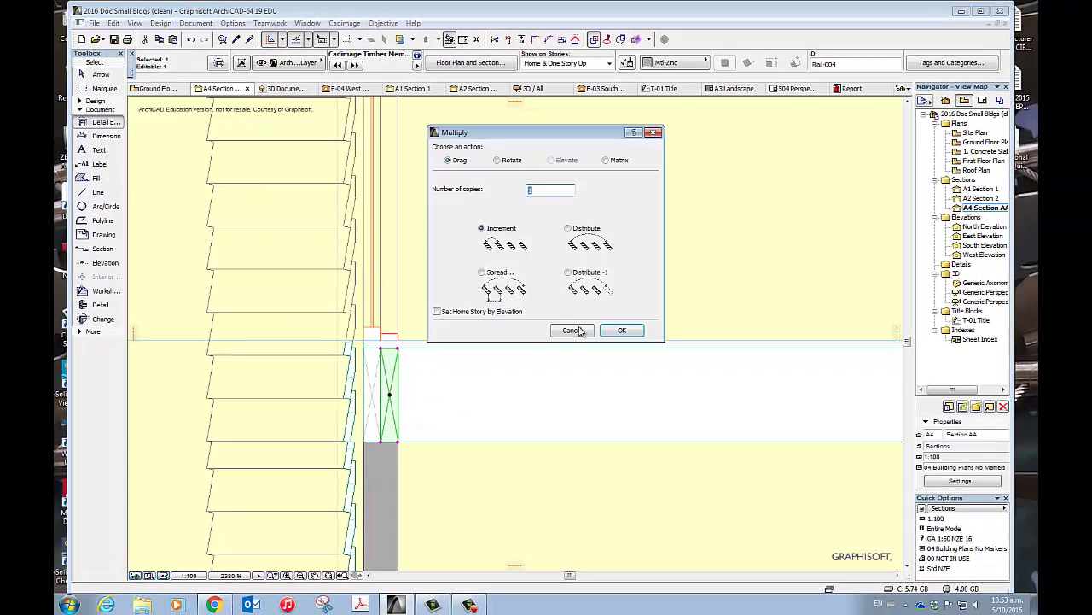
left_click(506, 284)
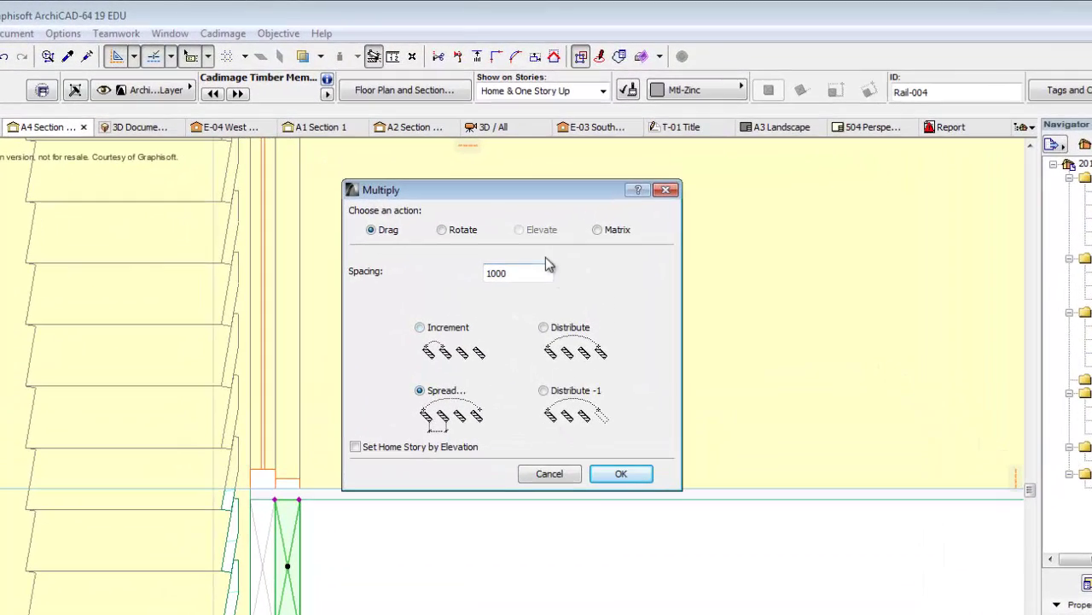
double_click(535, 272)
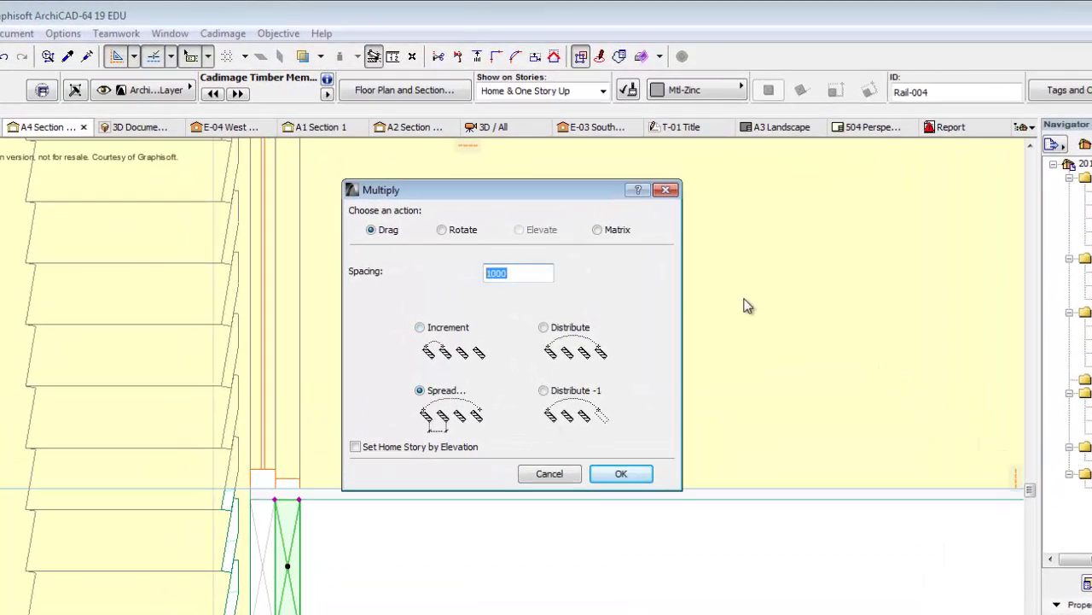
type("450")
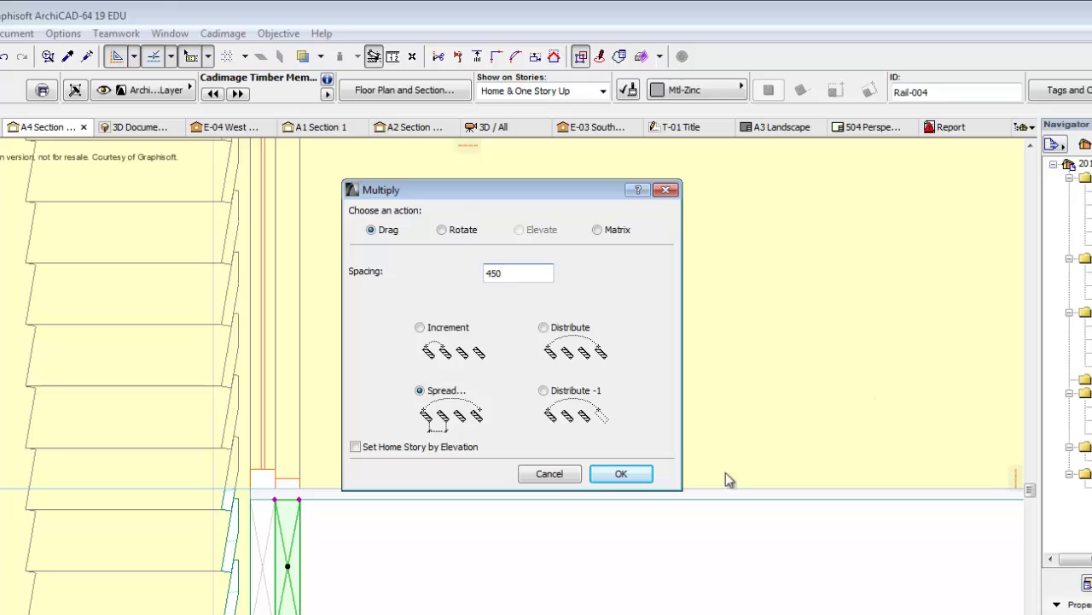
left_click(637, 474)
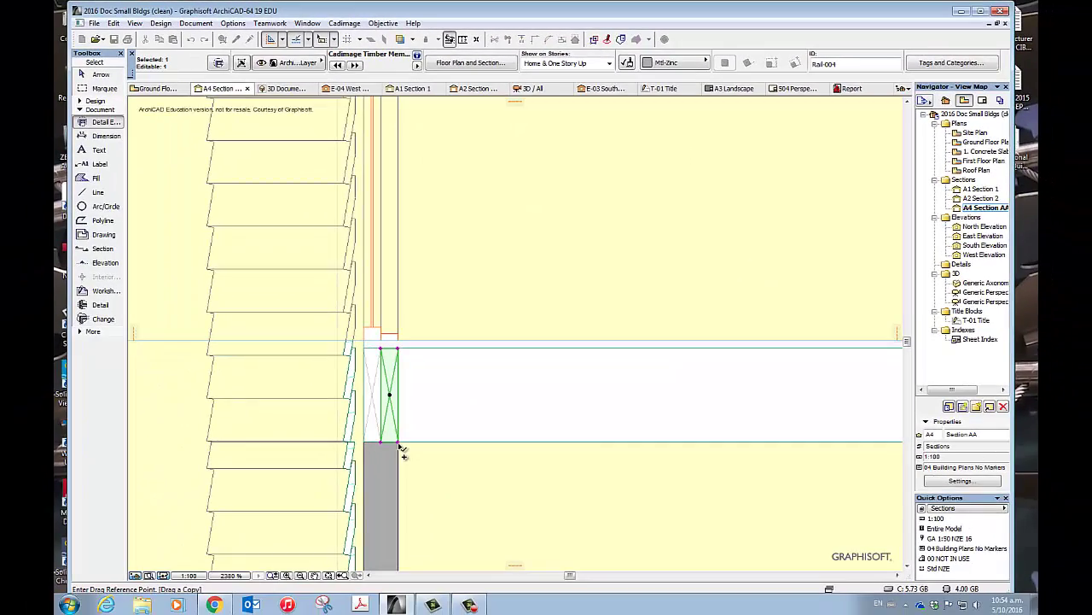
- Spread the joist copies horizontally along the first floor, from the exterior wall's inner face to the near face of the stair wall
middle_click_drag(415, 453, 509, 473)
scroll(756, 429, "down", 5)
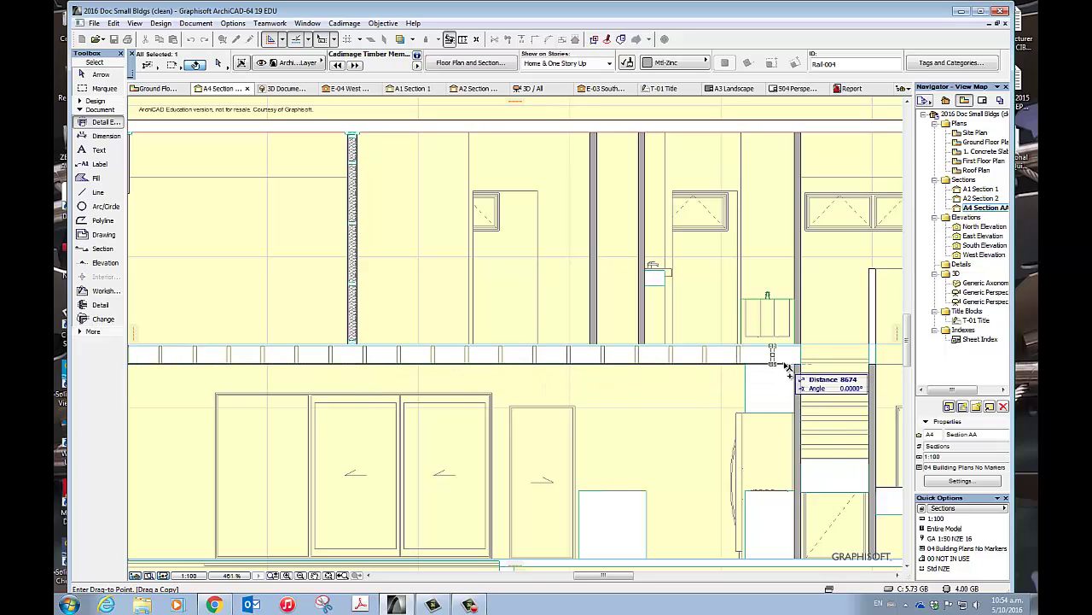
scroll(803, 367, "up", 4)
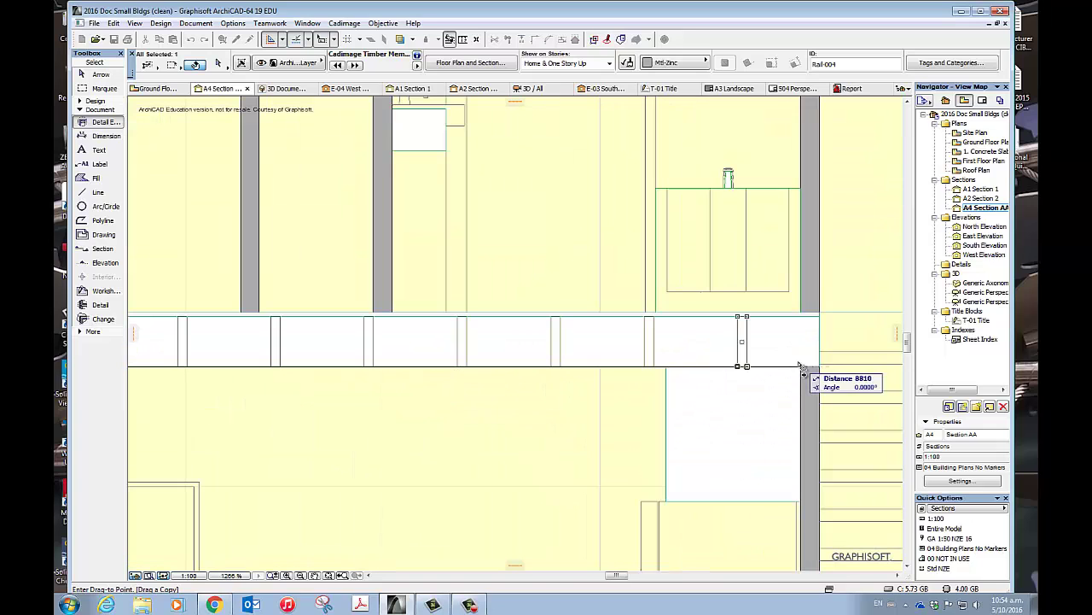
left_click(799, 367)
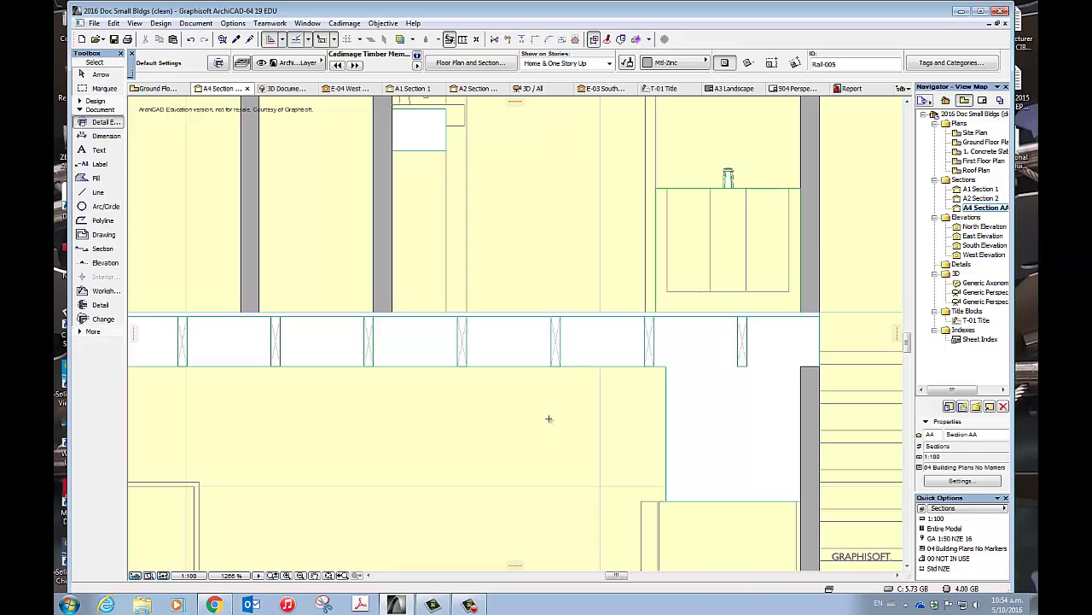
- Drag a copy of the last joist onto the stair wall, aligning its lower corner with the wall's stair-side face
scroll(549, 419, "down", 2)
scroll(639, 395, "up", 2)
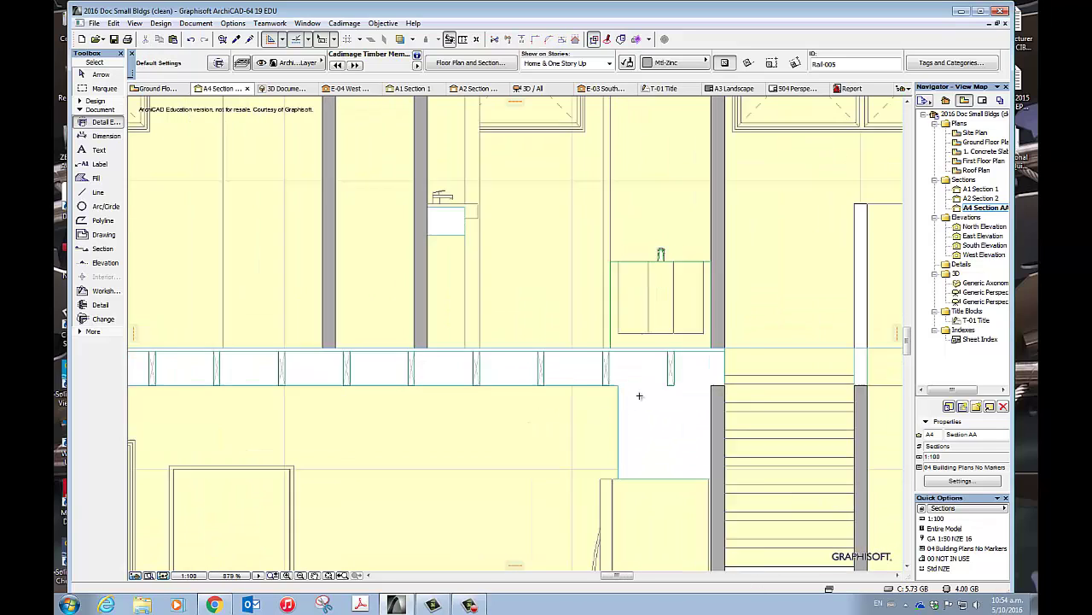
left_click(688, 380)
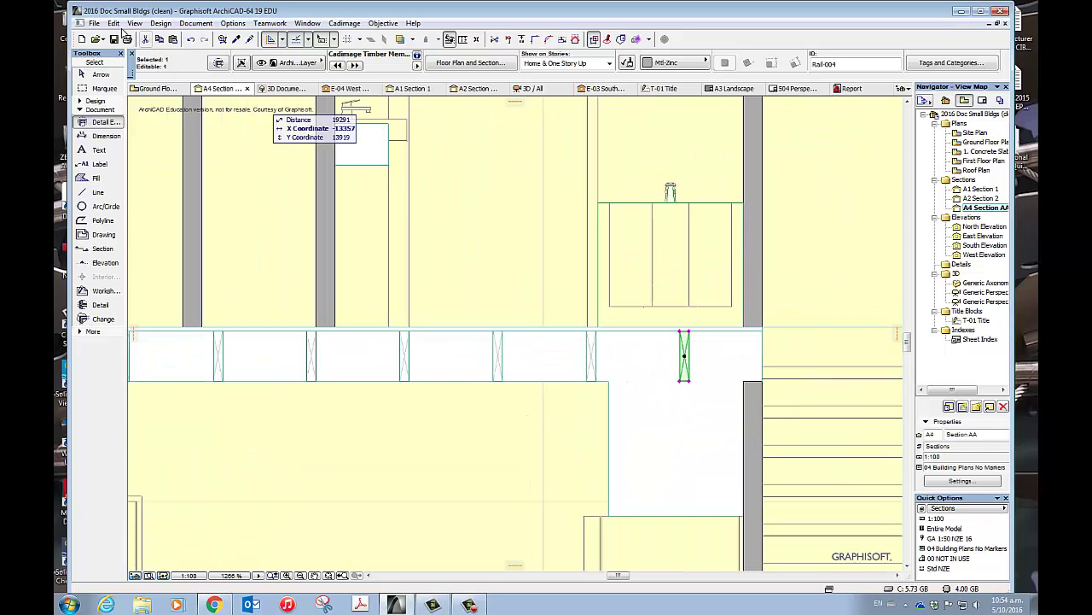
left_click(114, 23)
mouse_move(147, 240)
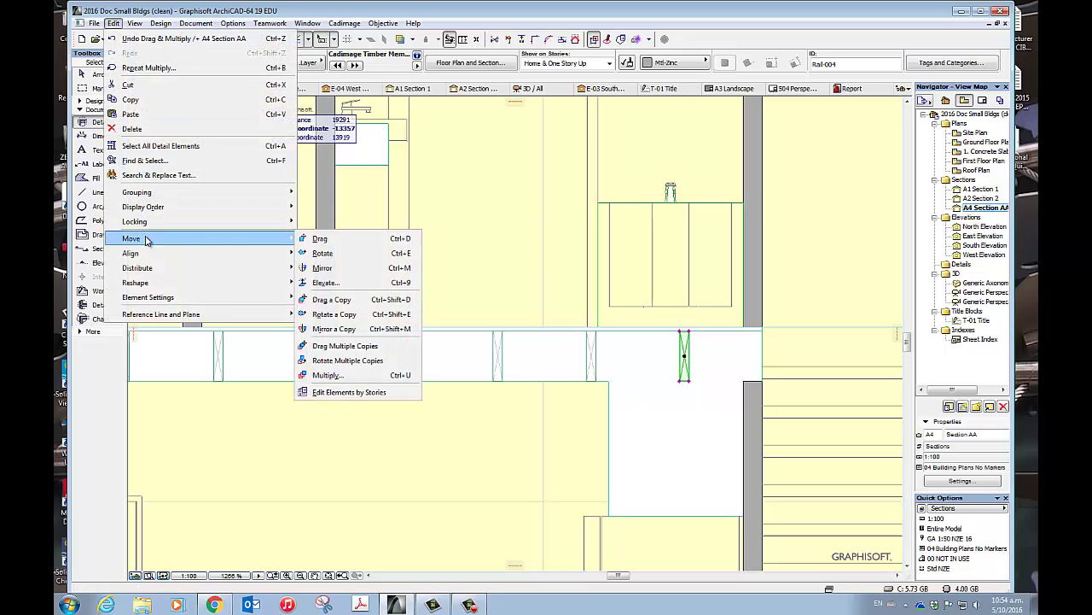
left_click(331, 300)
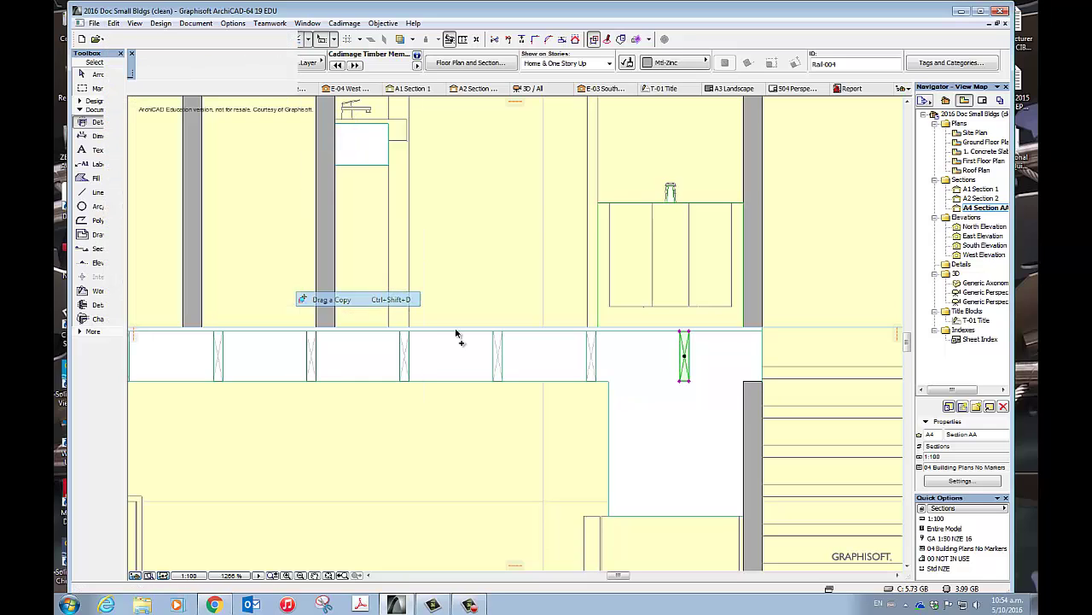
left_click(691, 384)
left_click(762, 381)
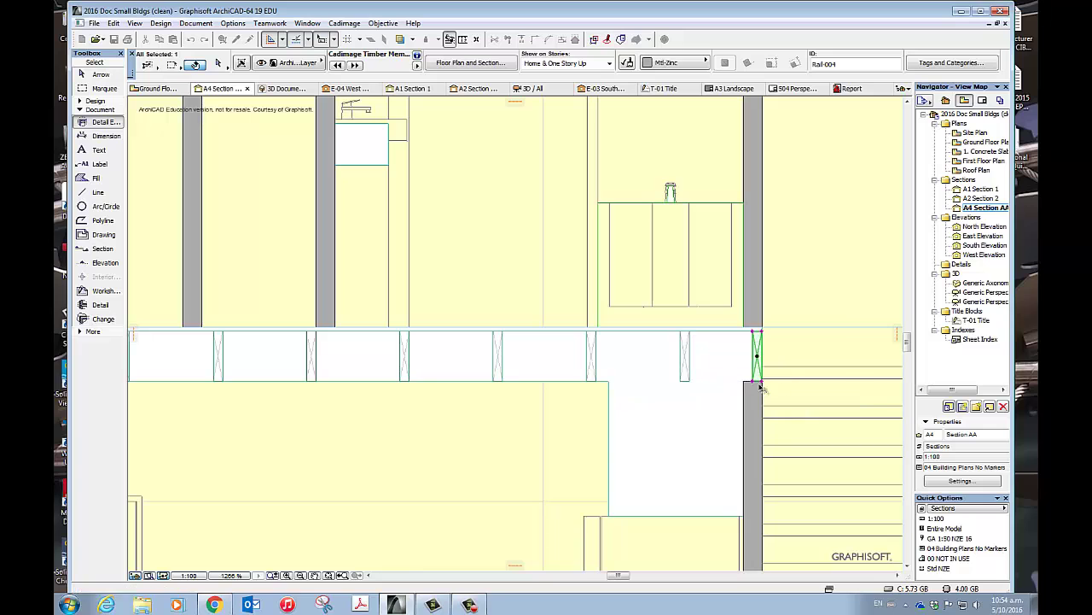
key("Escape")
- Set the default fill pattern to Background Fill and accept the settings
scroll(495, 422, "down", 3)
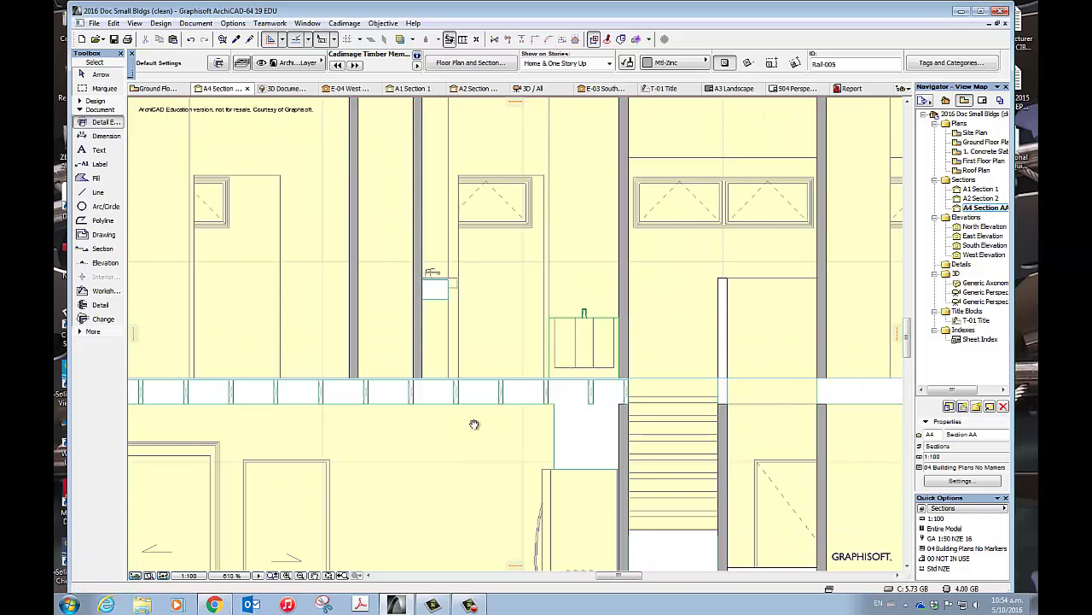
middle_click_drag(475, 424, 712, 351)
scroll(444, 304, "down", 1)
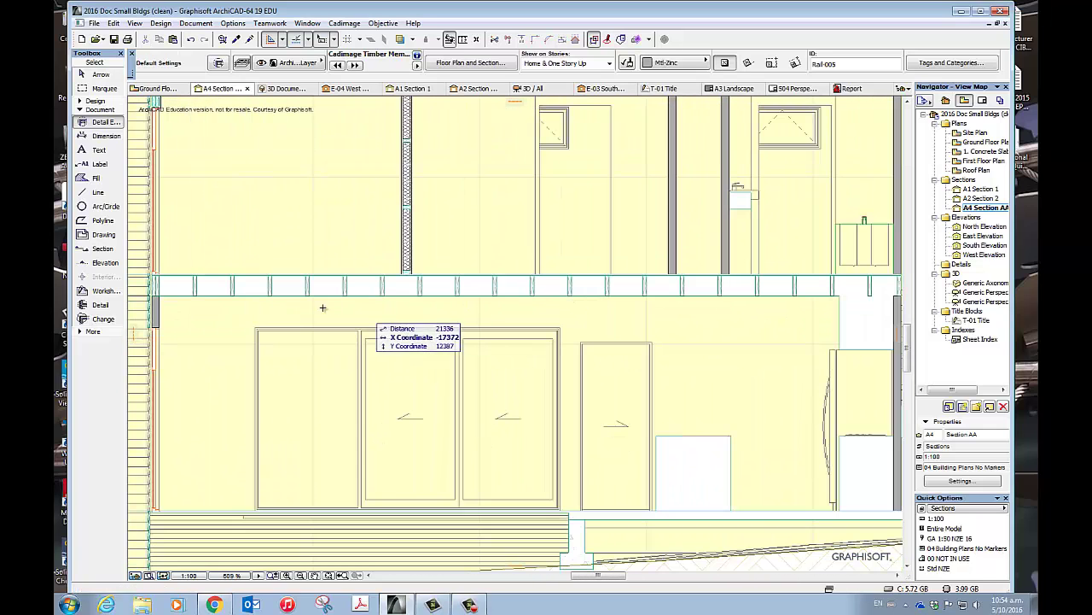
scroll(401, 397, "up", 4)
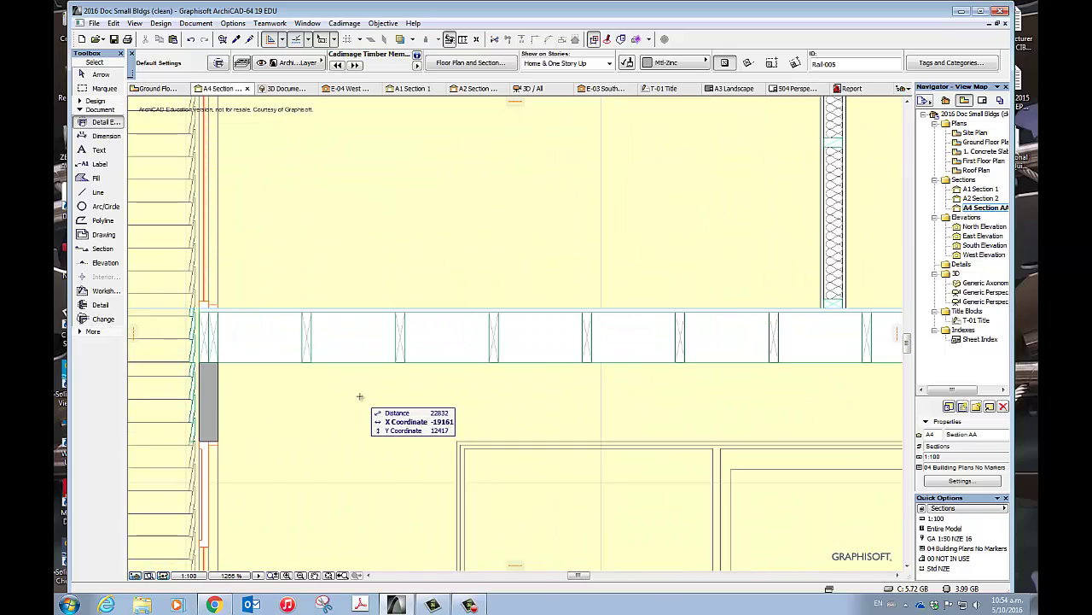
scroll(360, 396, "up", 2)
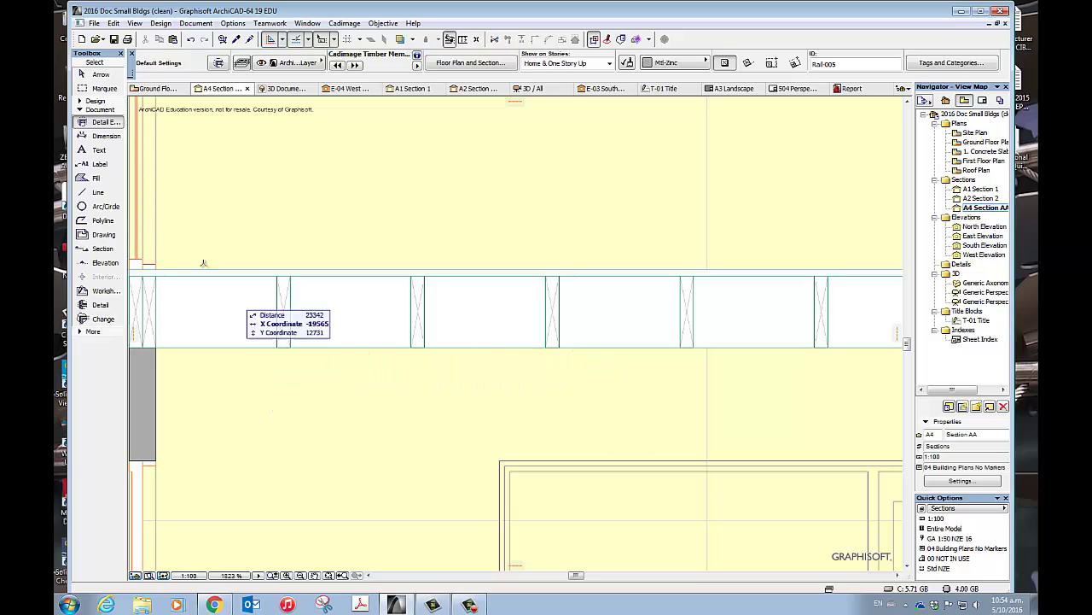
double_click(97, 178)
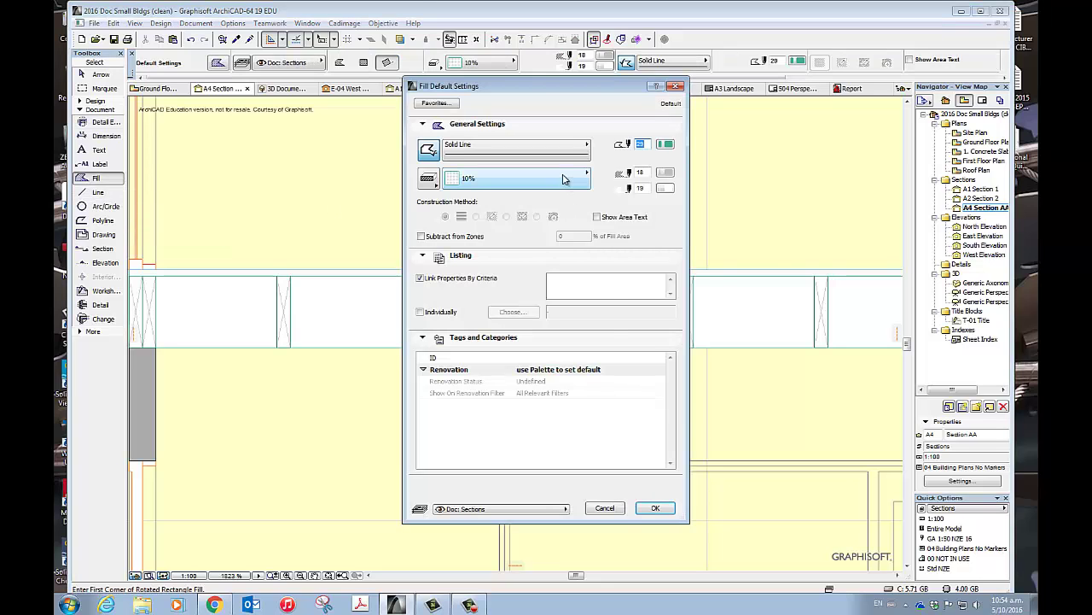
left_click(564, 178)
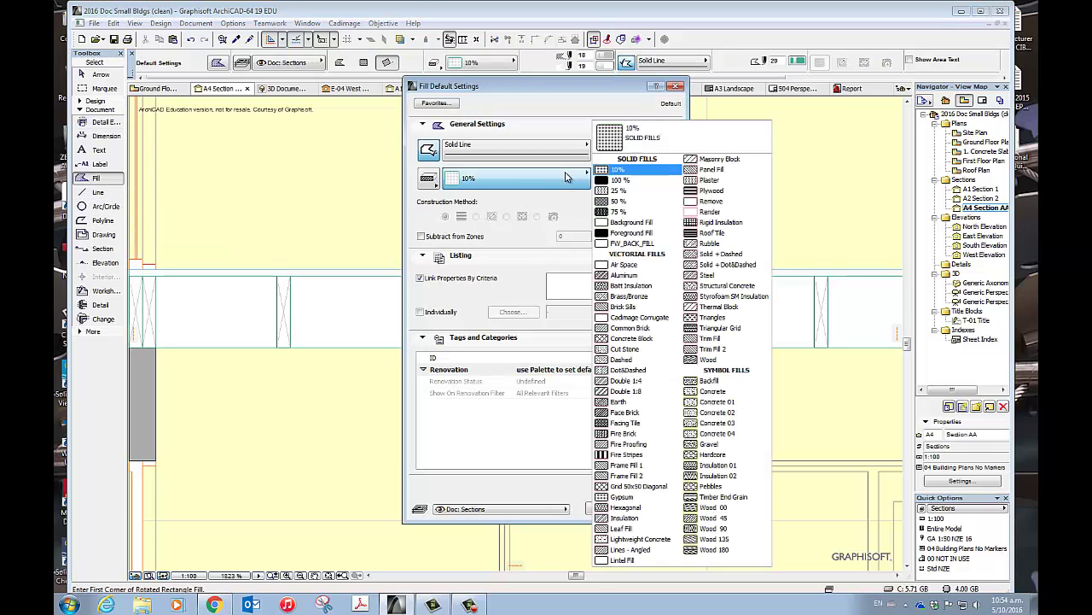
left_click(635, 224)
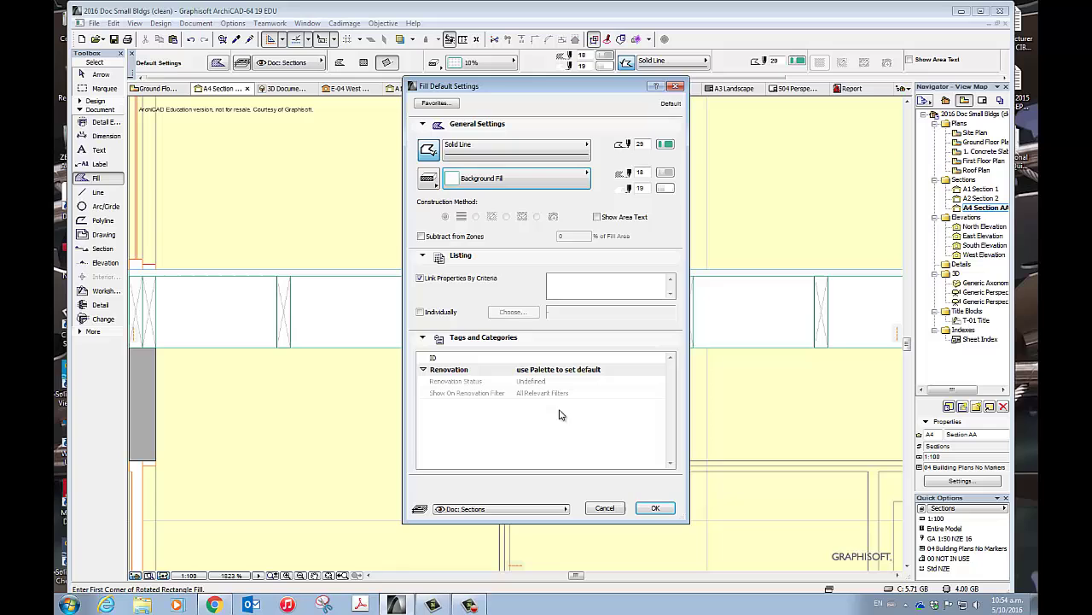
left_click(655, 508)
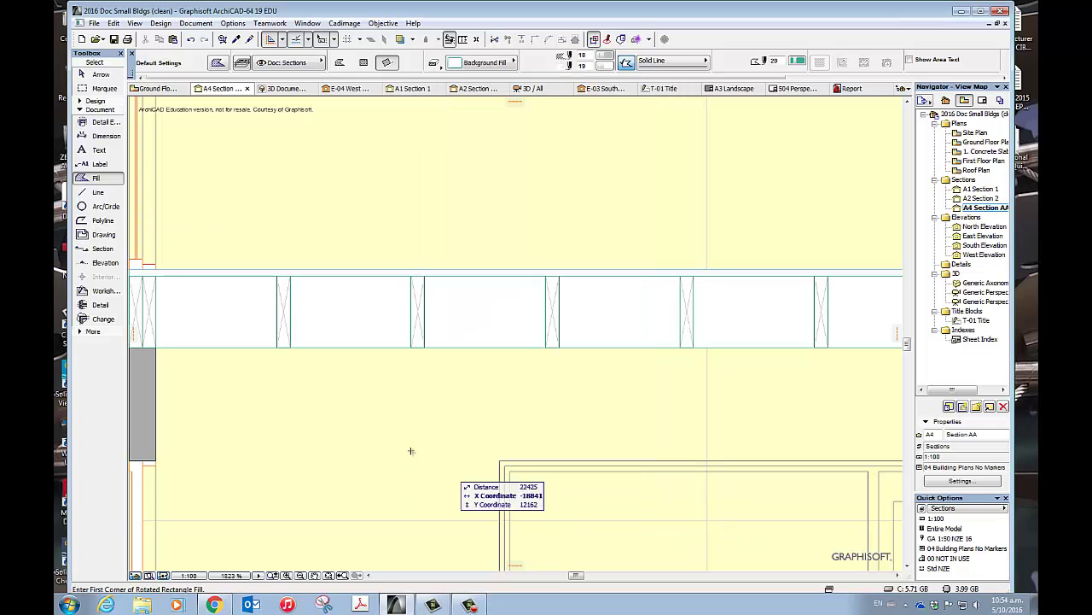
- Draw a thin rectangular ceiling-lining fill directly beneath the joists, from the exterior wall's inner face to the stair wall
left_click(157, 345)
scroll(749, 402, "down", 3)
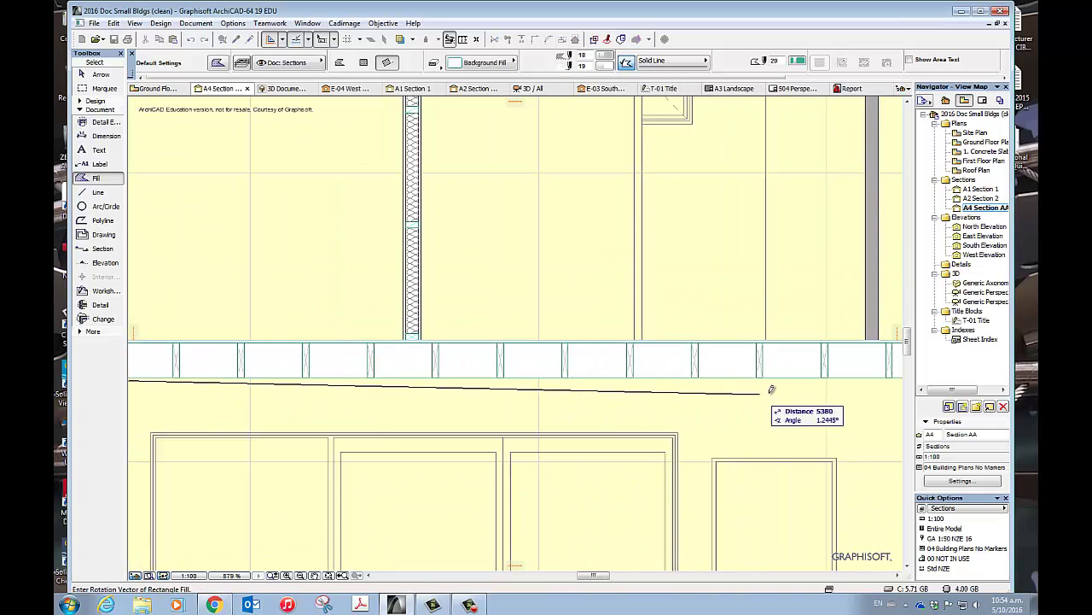
middle_click_drag(771, 389, 664, 383)
middle_click_drag(743, 385, 531, 393)
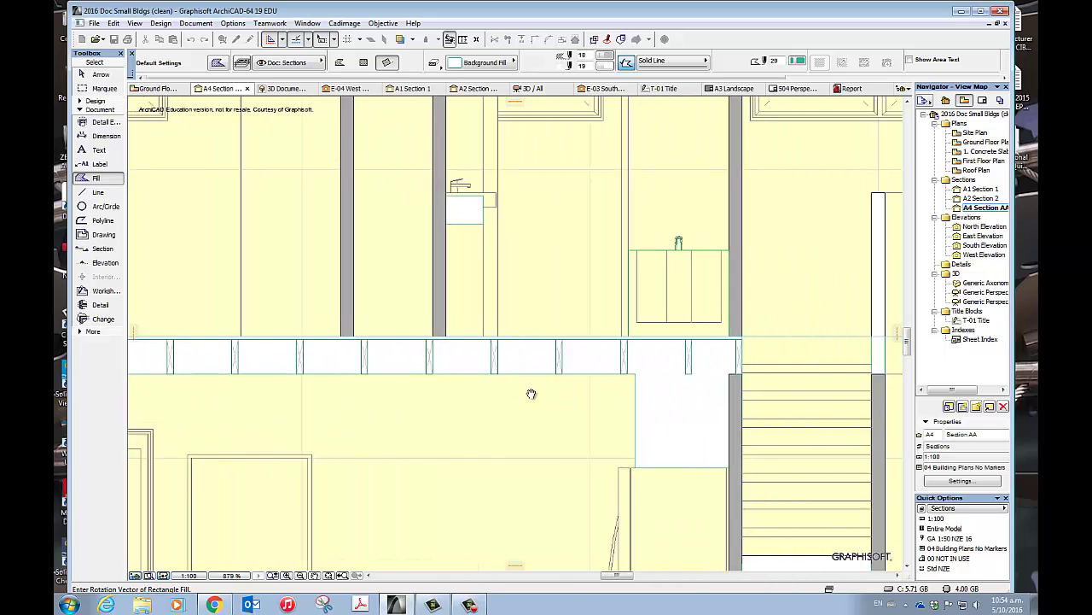
scroll(683, 372, "up", 3)
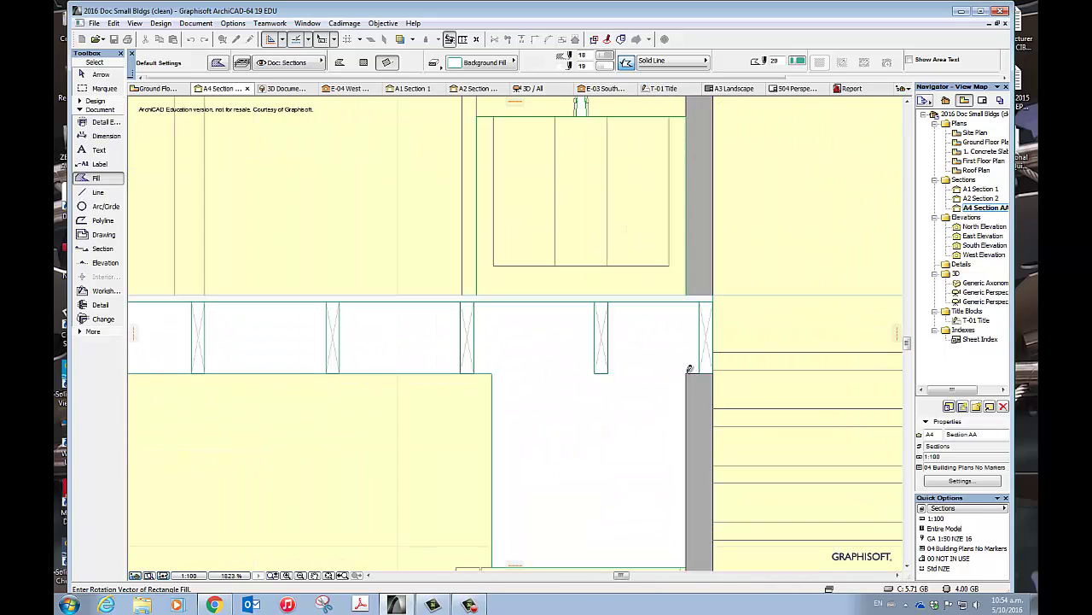
left_click(688, 373)
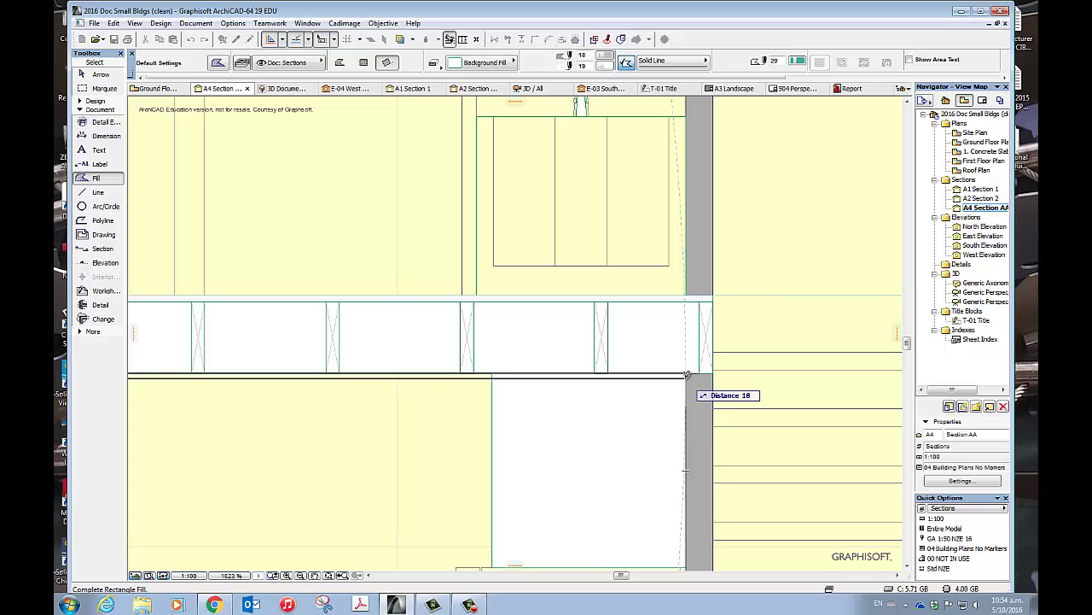
left_click(687, 383)
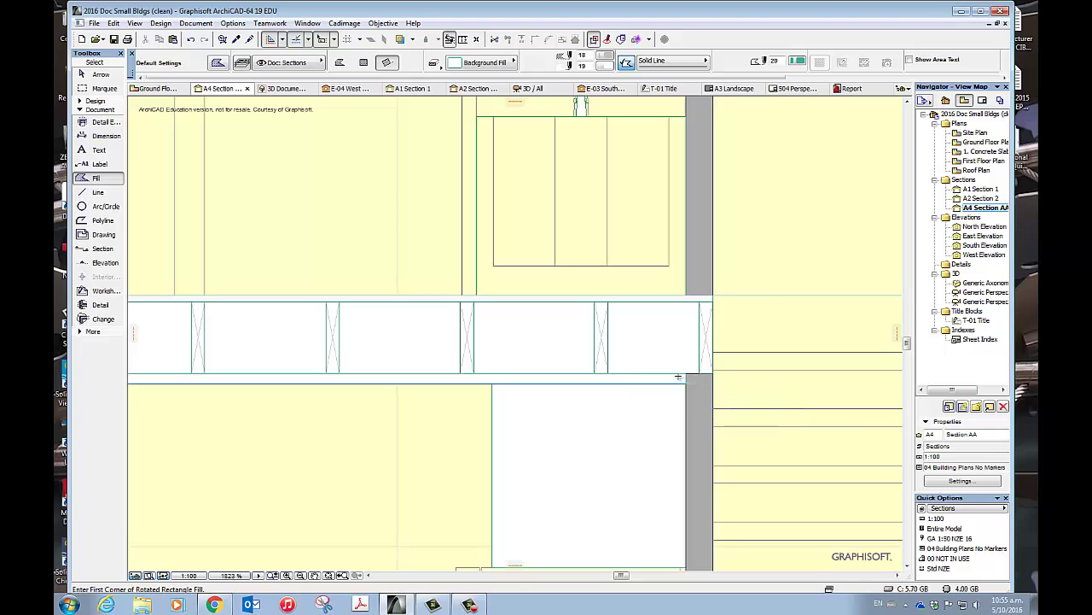
- Set the default fill pattern to 10% and accept the settings
scroll(346, 454, "down", 3)
scroll(386, 457, "down", 2)
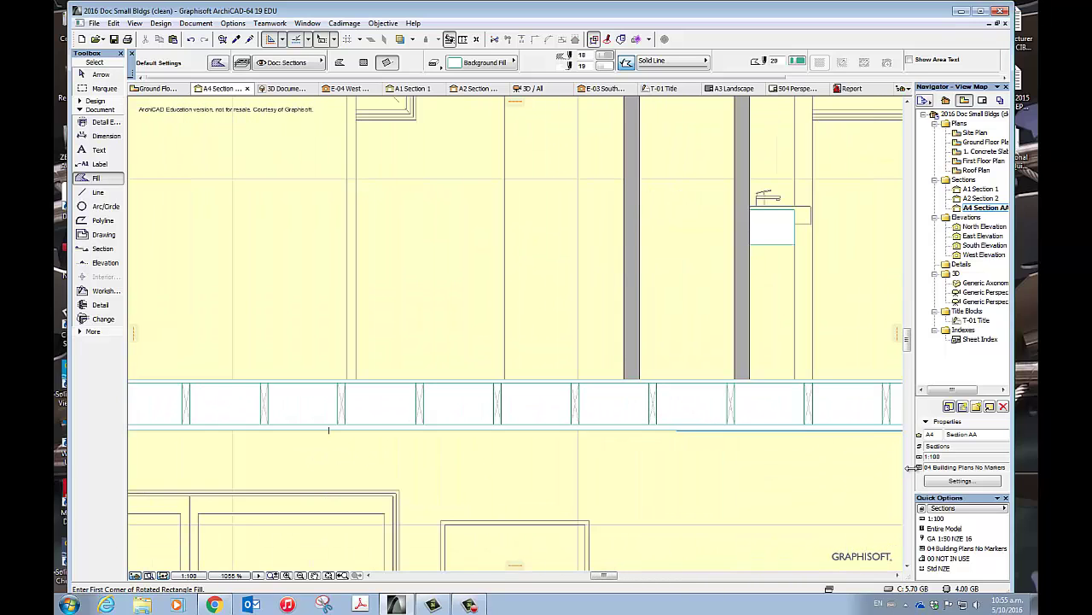
scroll(392, 421, "down", 2)
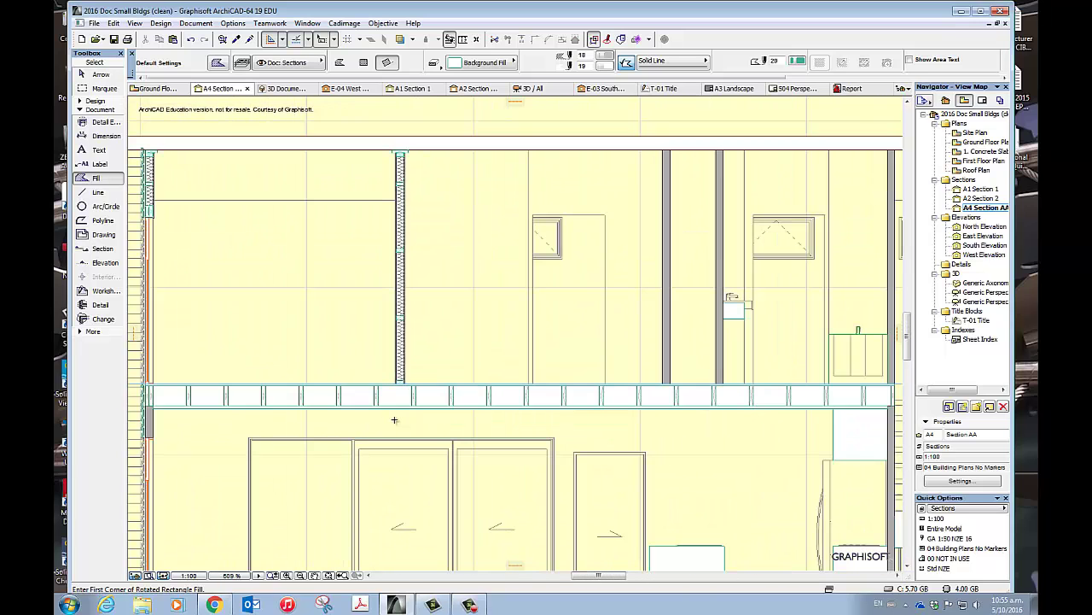
left_click(218, 63)
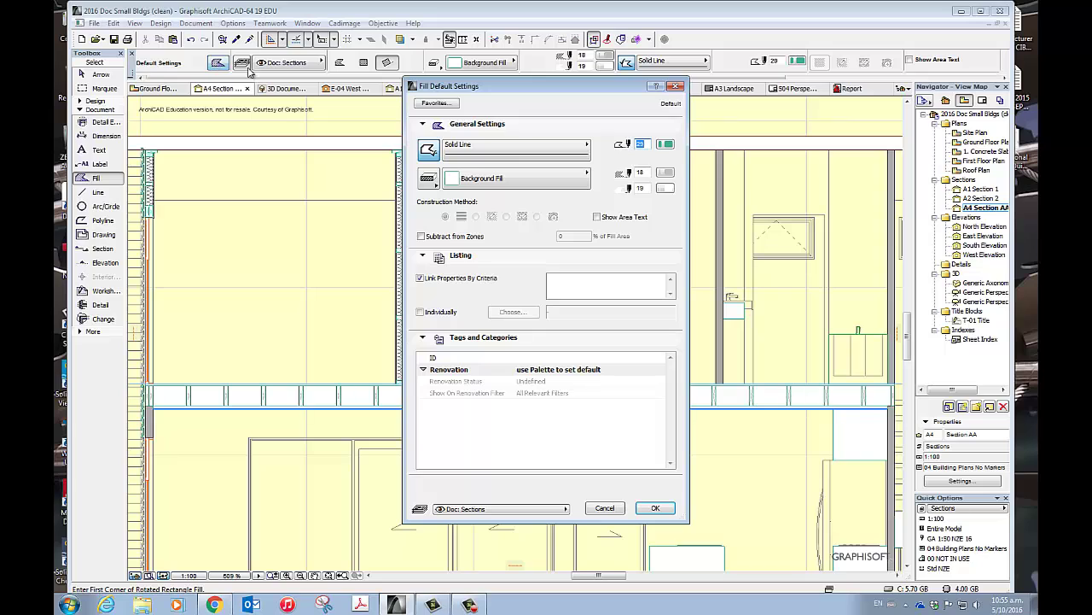
left_click(564, 178)
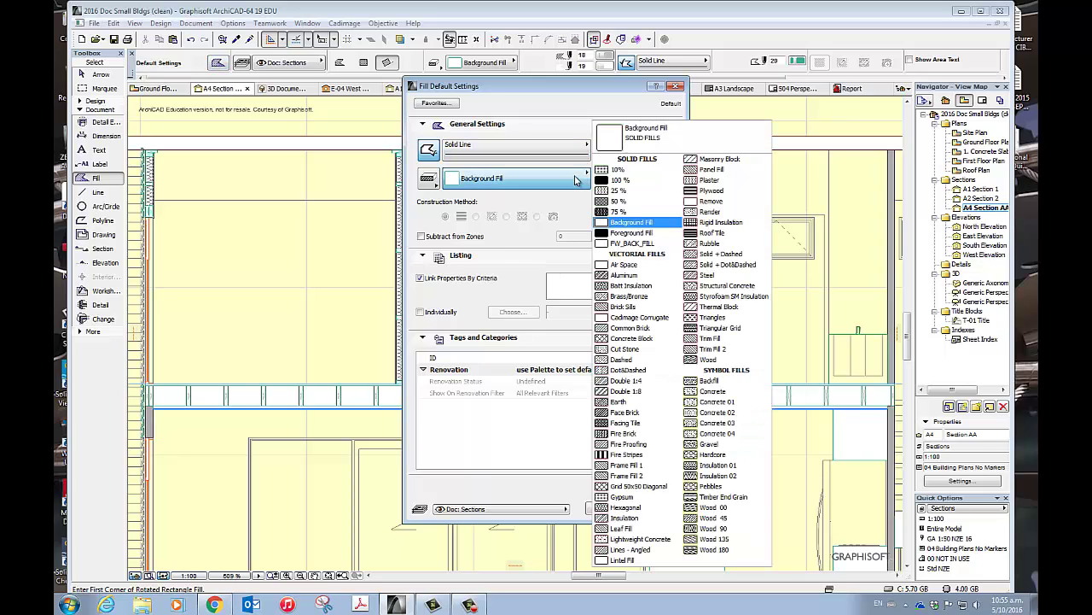
left_click(629, 180)
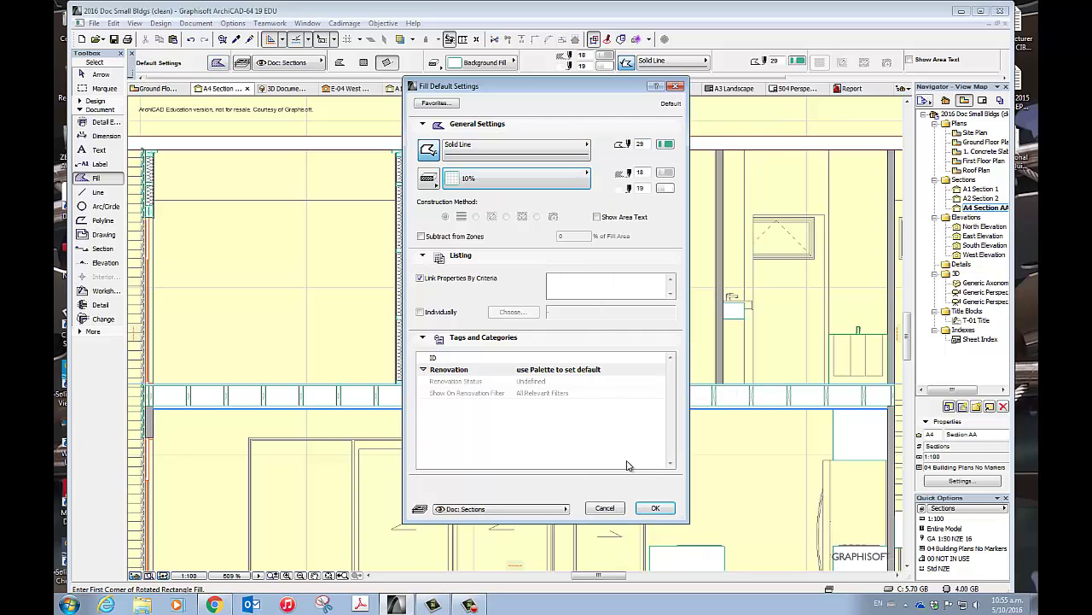
left_click(656, 508)
scroll(173, 436, "up", 2)
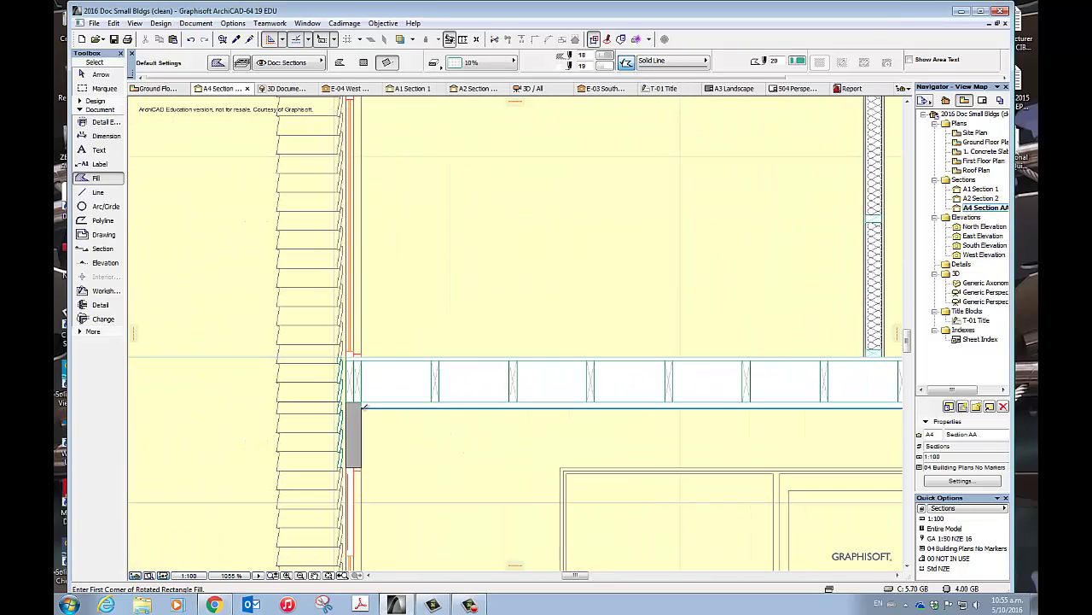
- Draw a 20 mm thick rectangular fill directly beneath the existing ceiling-lining fill strip, from the exterior wall's inner face to the stair wall
left_click(362, 406)
scroll(512, 384, "down", 3)
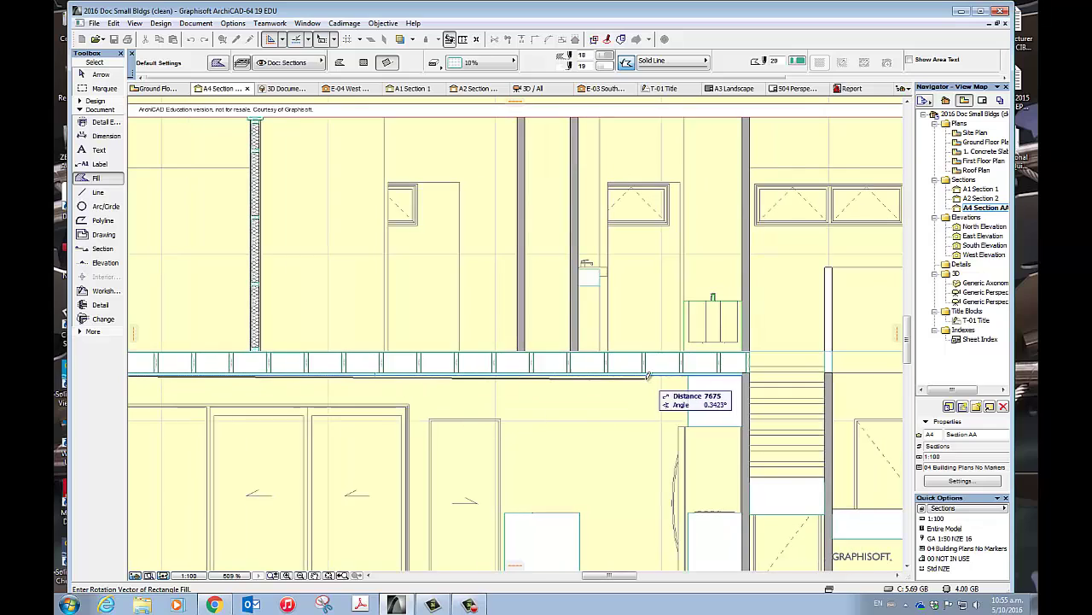
scroll(715, 382, "up", 2)
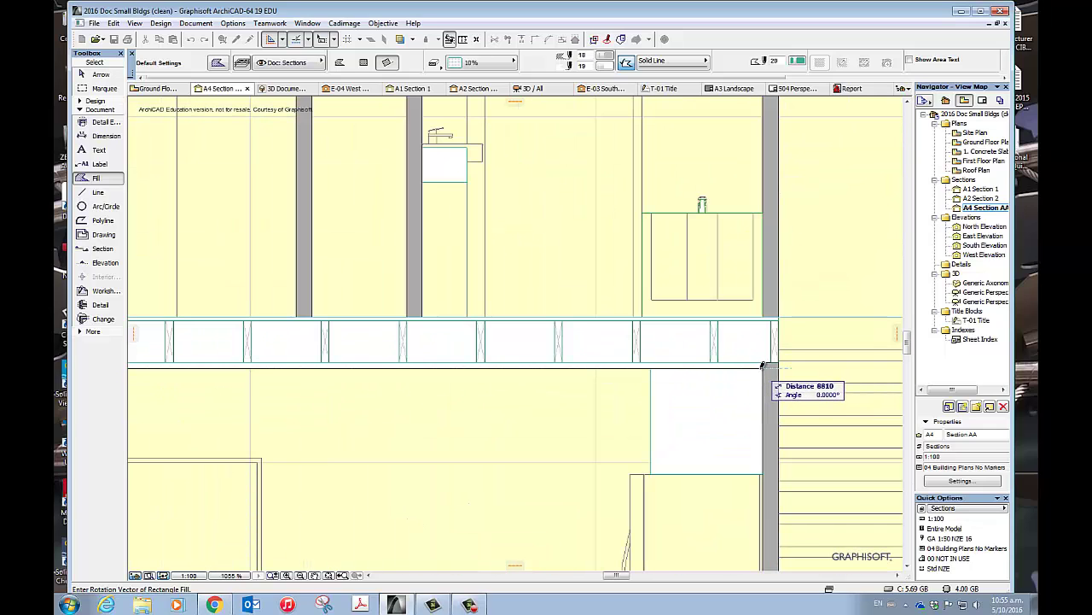
left_click(762, 366)
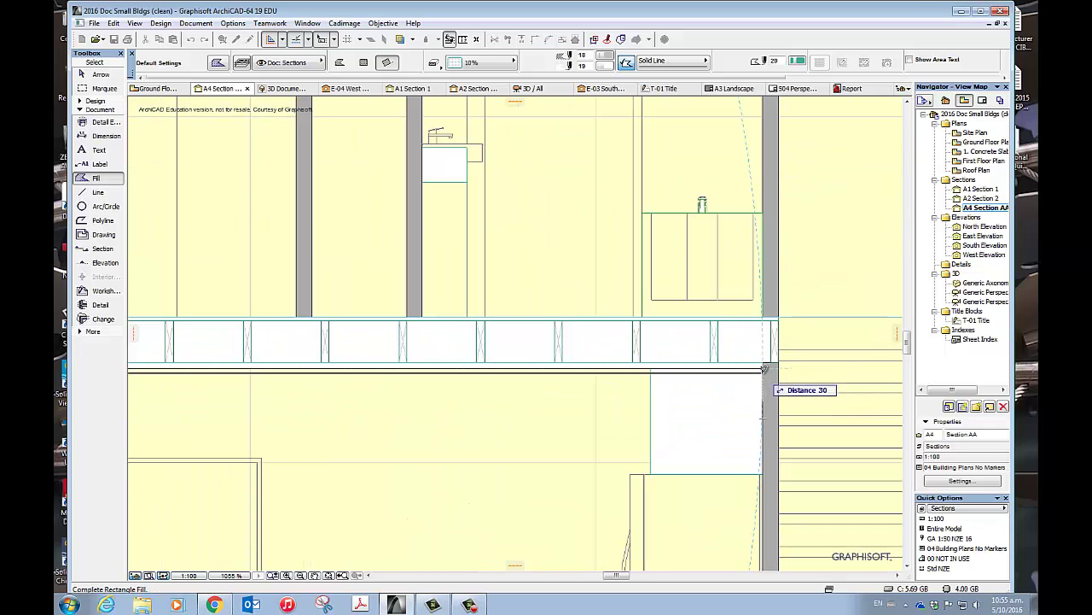
type("20")
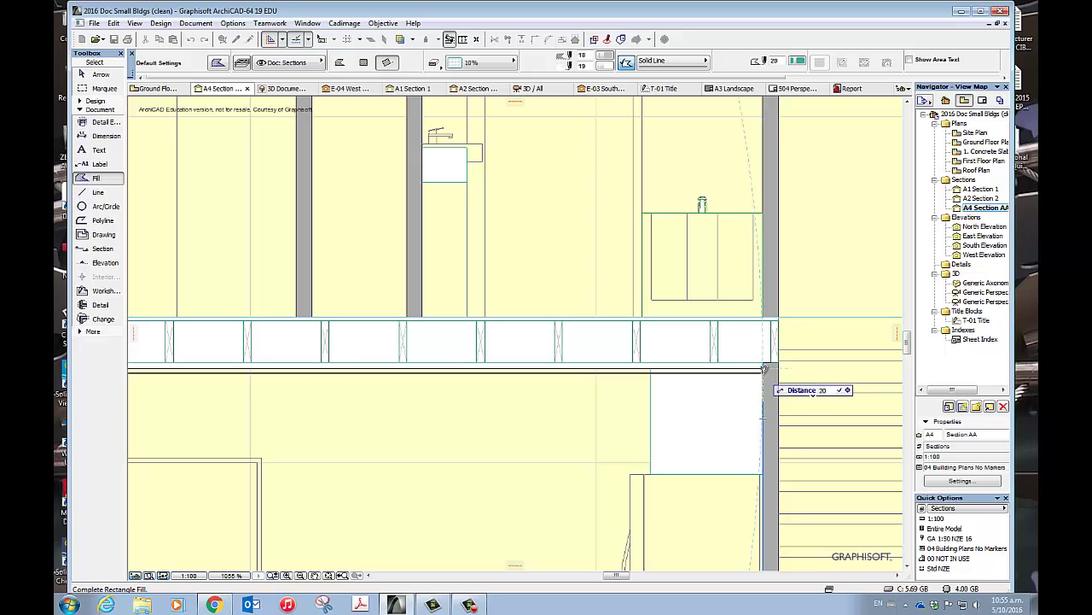
key("Return")
scroll(700, 372, "down", 1)
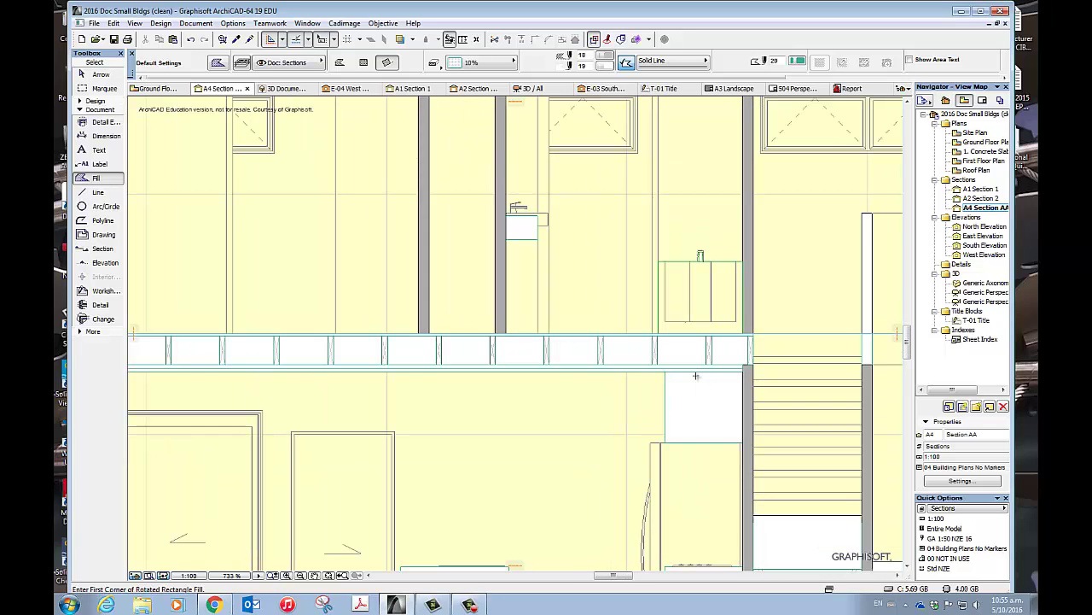
scroll(709, 374, "up", 1)
scroll(744, 369, "up", 1)
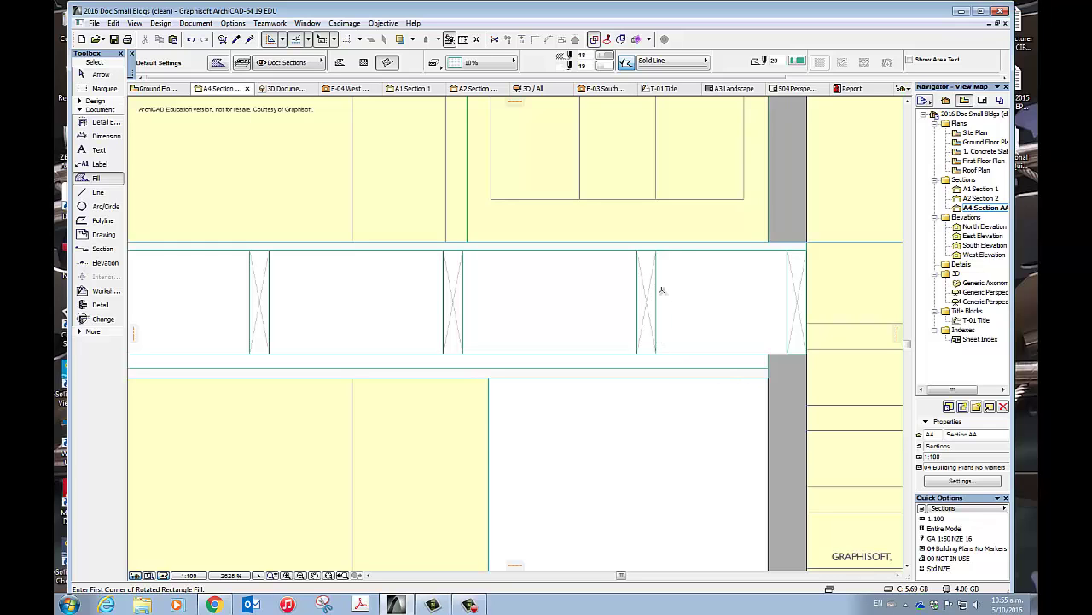
- Set the default detail element to Cadimage Ceiling Battens from the 05 Ceiling library folder, rotated to 0°, and accept the settings
scroll(699, 270, "down", 4)
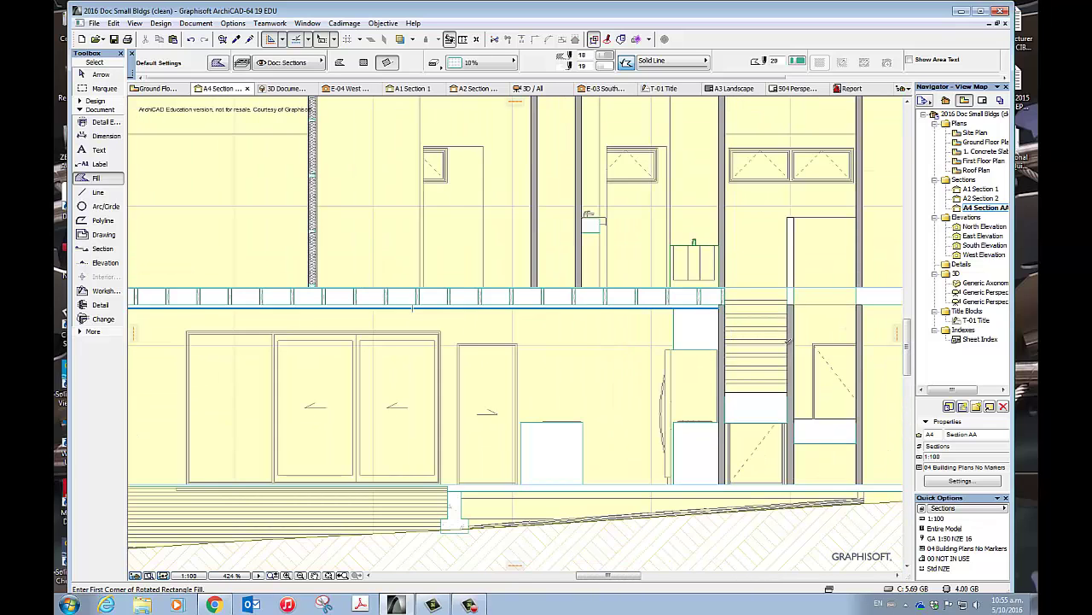
scroll(595, 325, "up", 2)
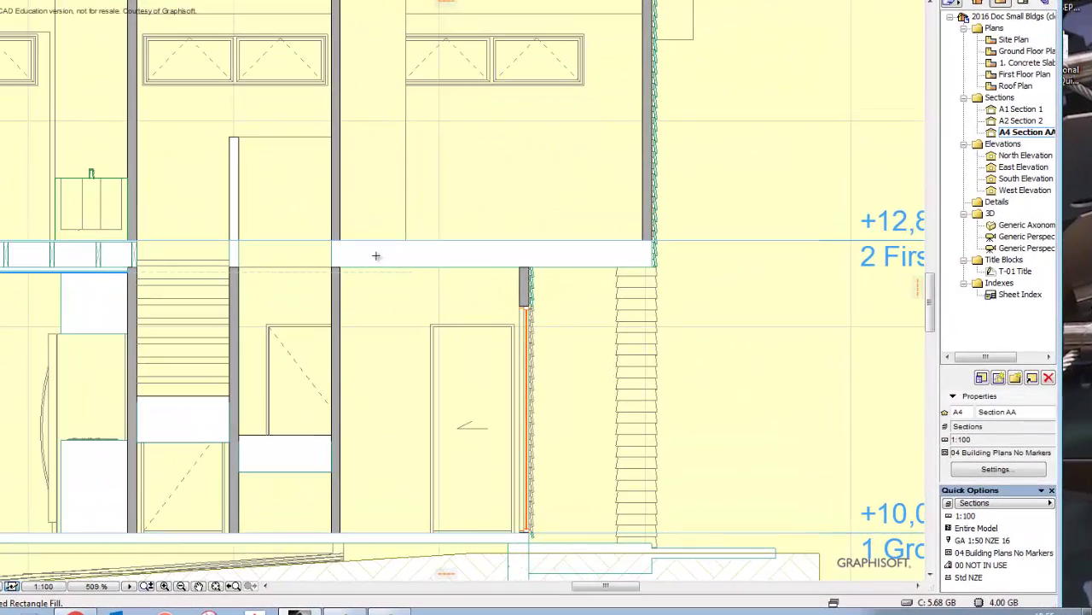
scroll(368, 262, "up", 1)
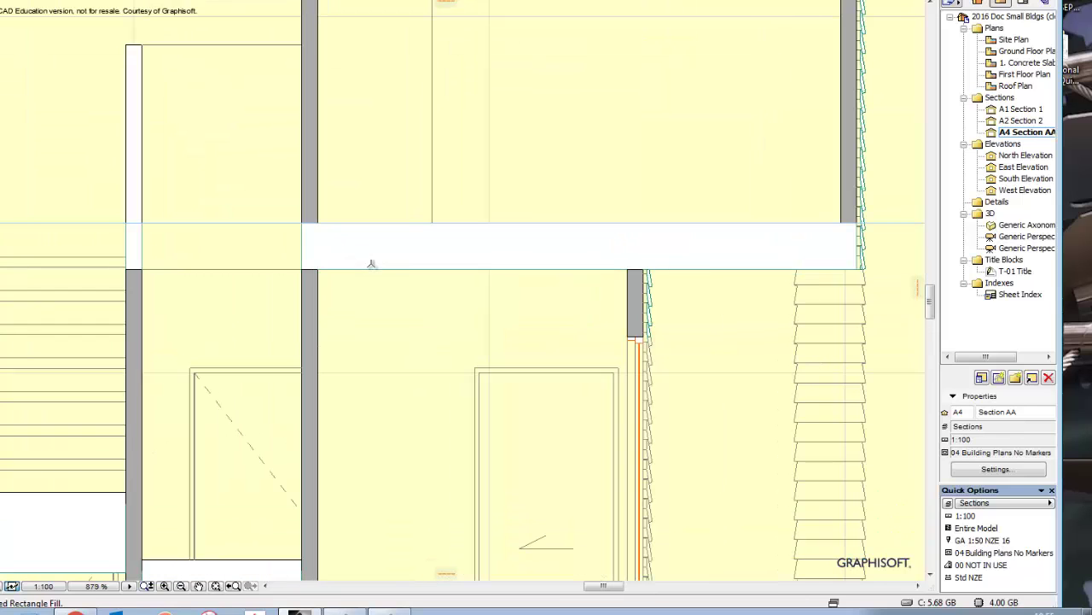
scroll(385, 283, "up", 1)
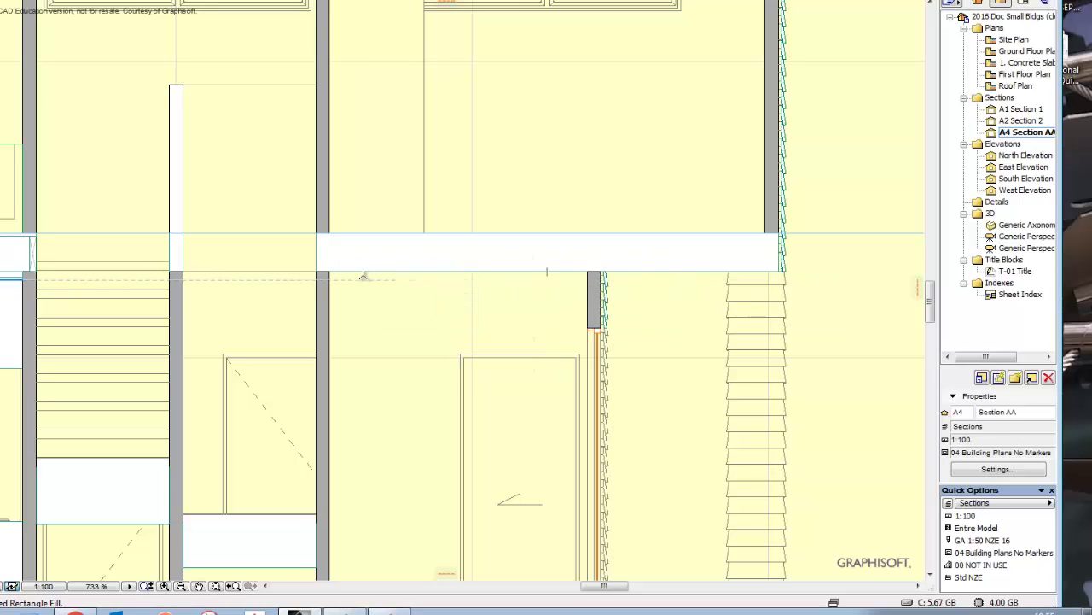
scroll(365, 281, "up", 1)
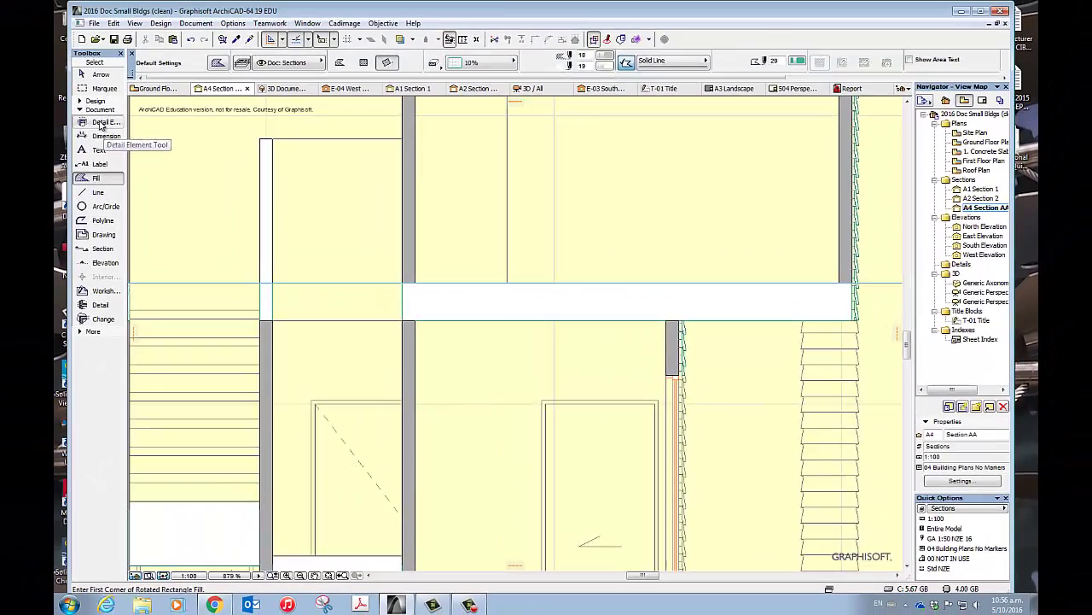
double_click(105, 122)
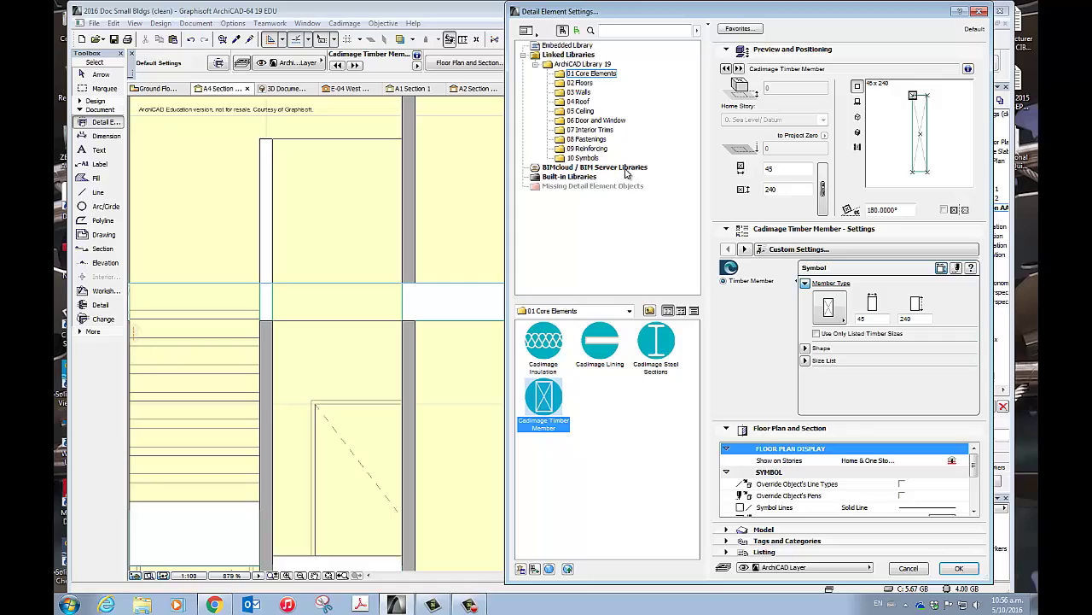
left_click(582, 111)
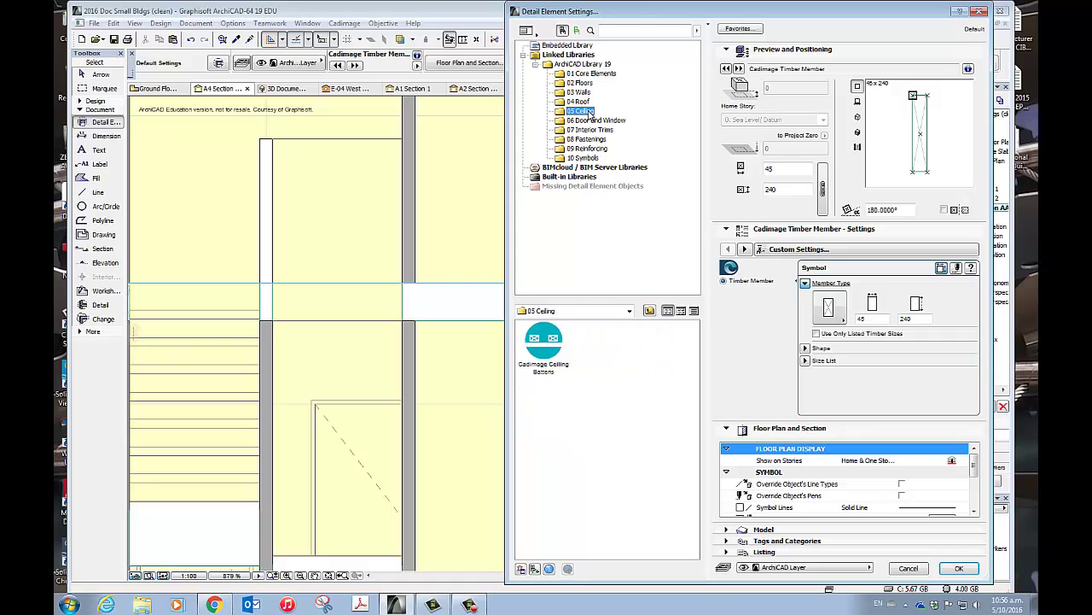
left_click(543, 342)
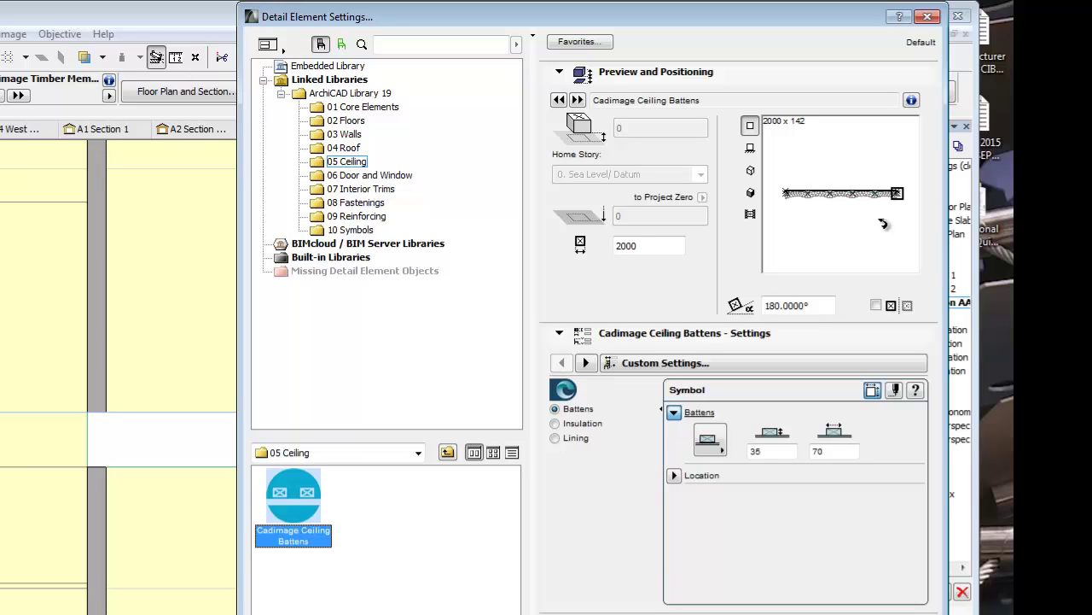
left_click(883, 223)
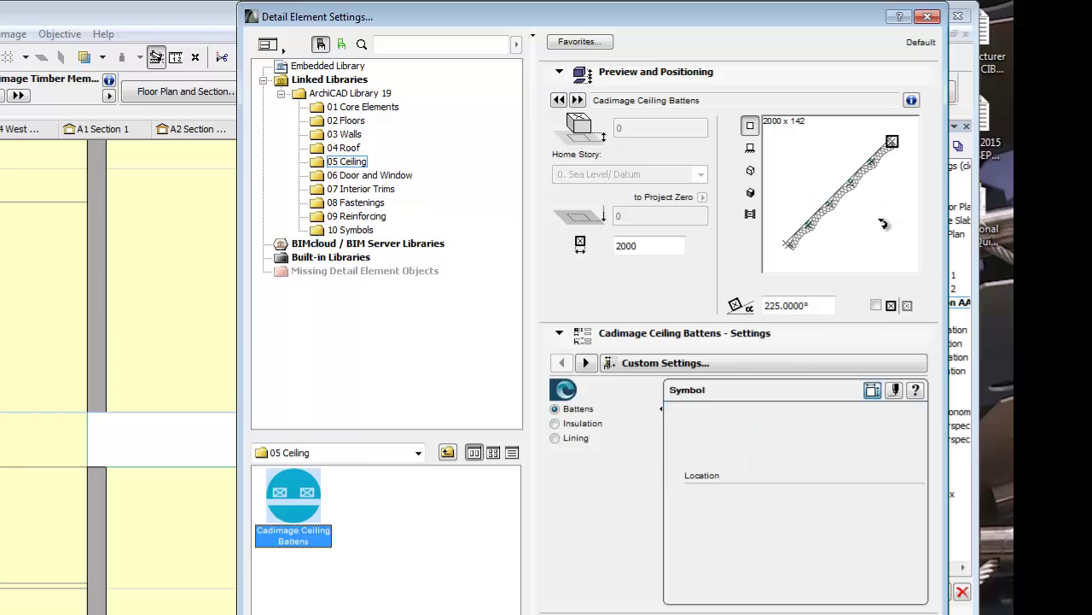
left_click(883, 224)
left_click(884, 224)
left_click(886, 218)
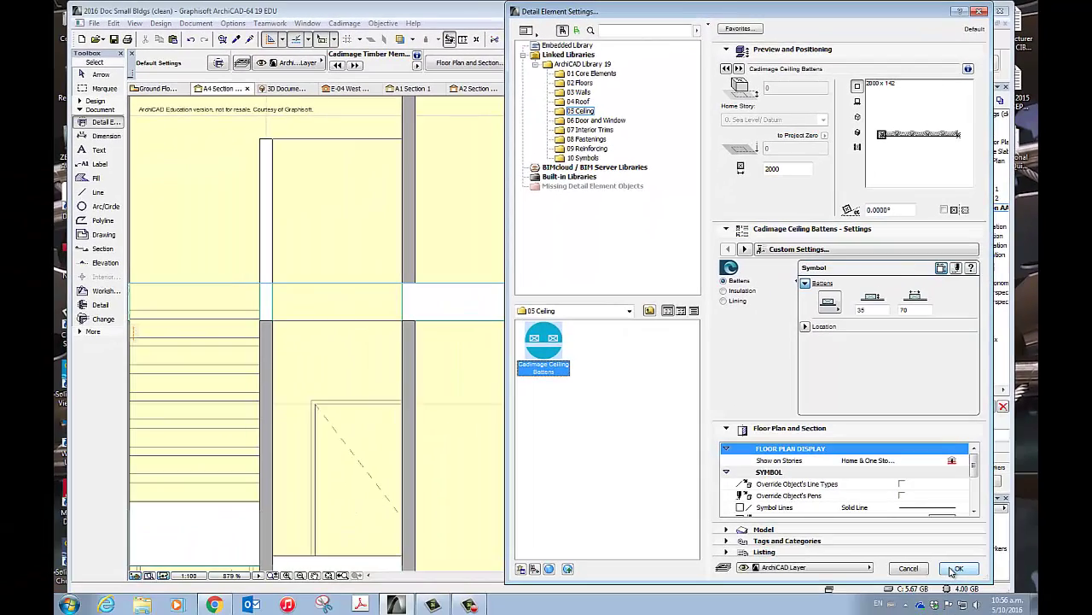
left_click(957, 568)
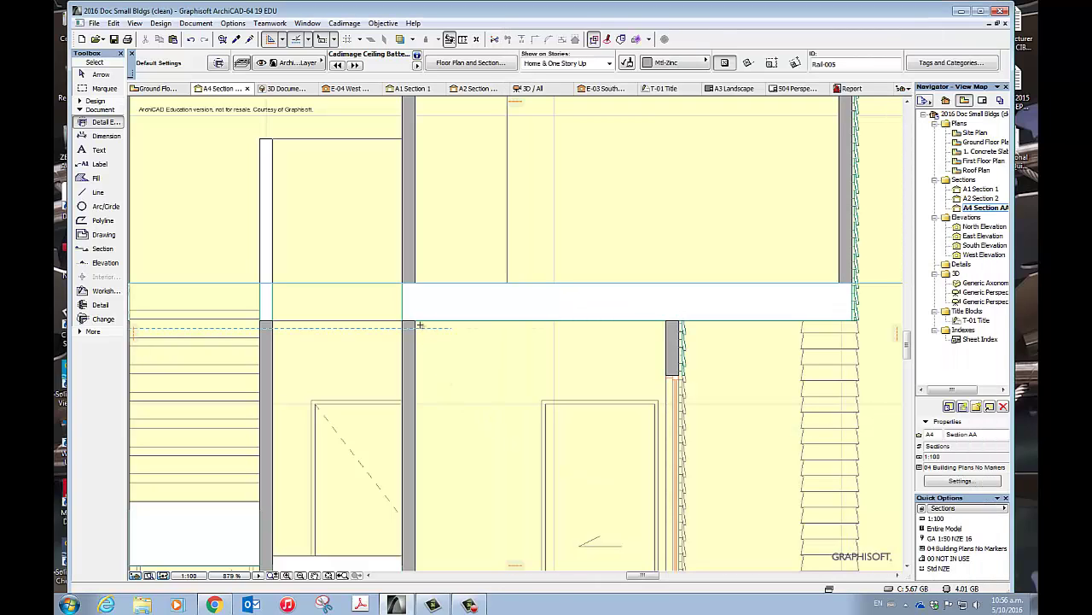
- Place the ceiling battens beneath the floor slab at the internal wall's upper corner and stretch their free end to the exterior wall's inner face
left_click(417, 320)
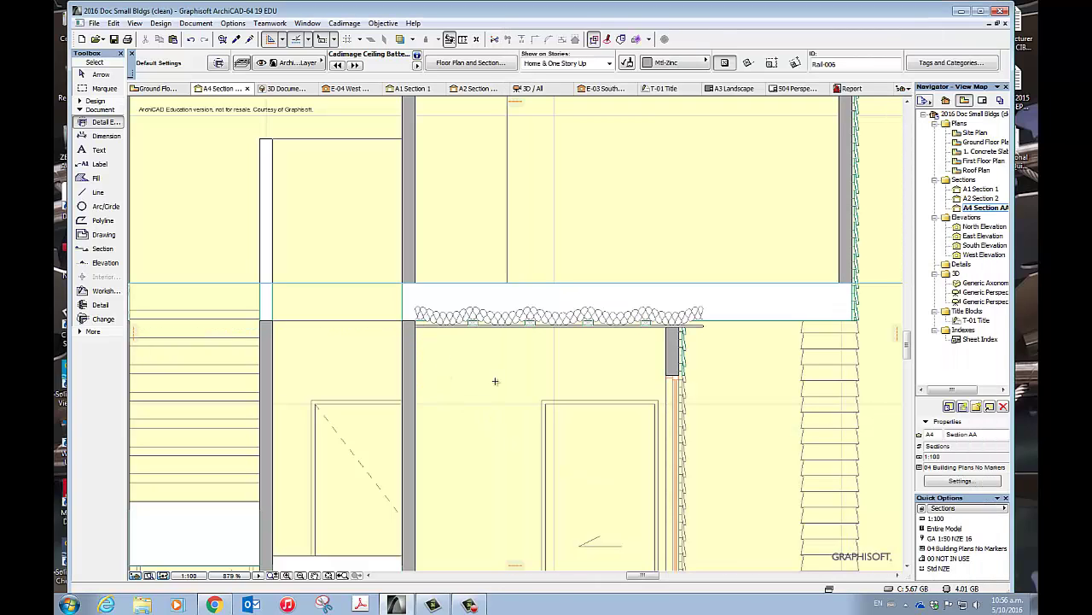
scroll(468, 345, "up", 2)
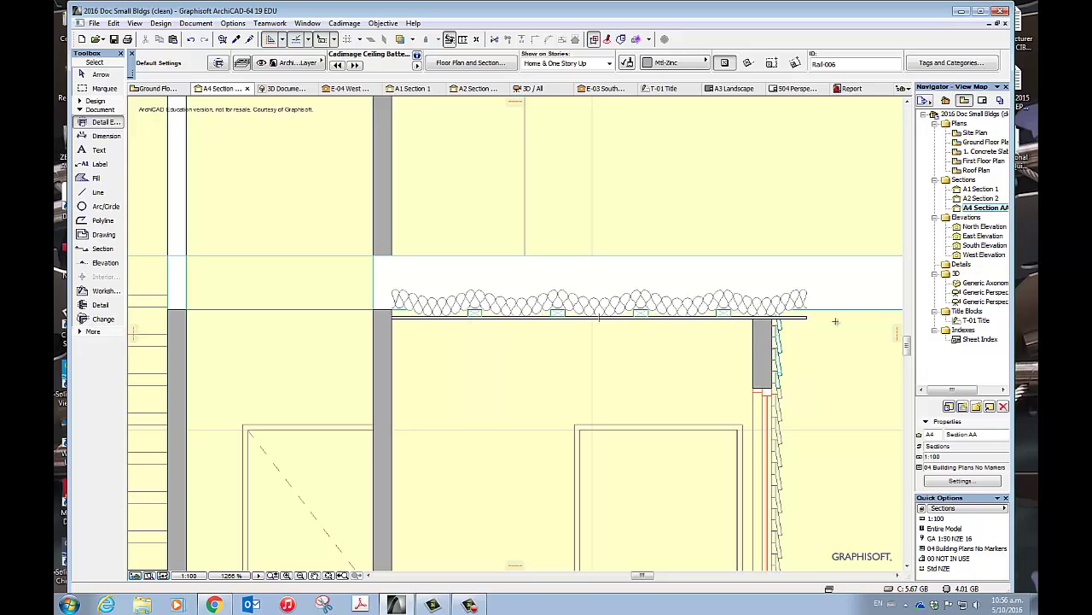
left_click(808, 320, "shift")
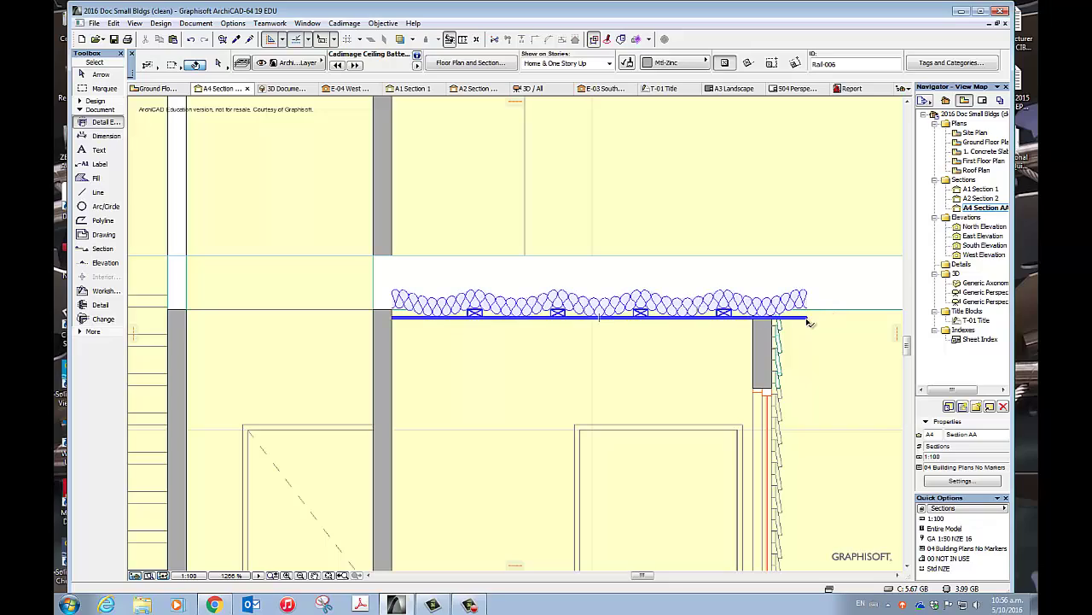
left_click(809, 321, "shift")
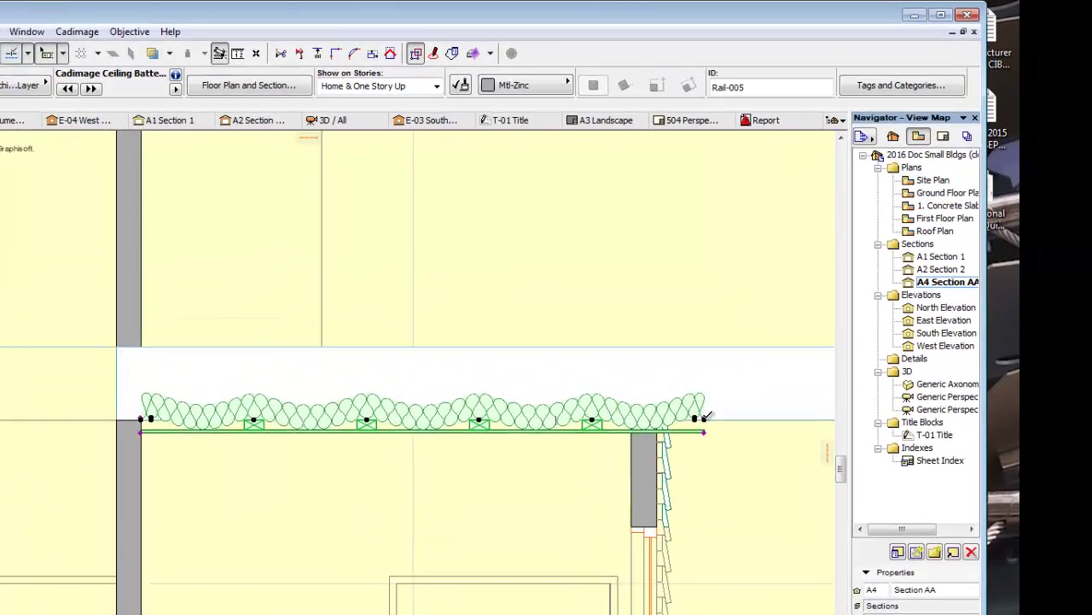
left_click(805, 308)
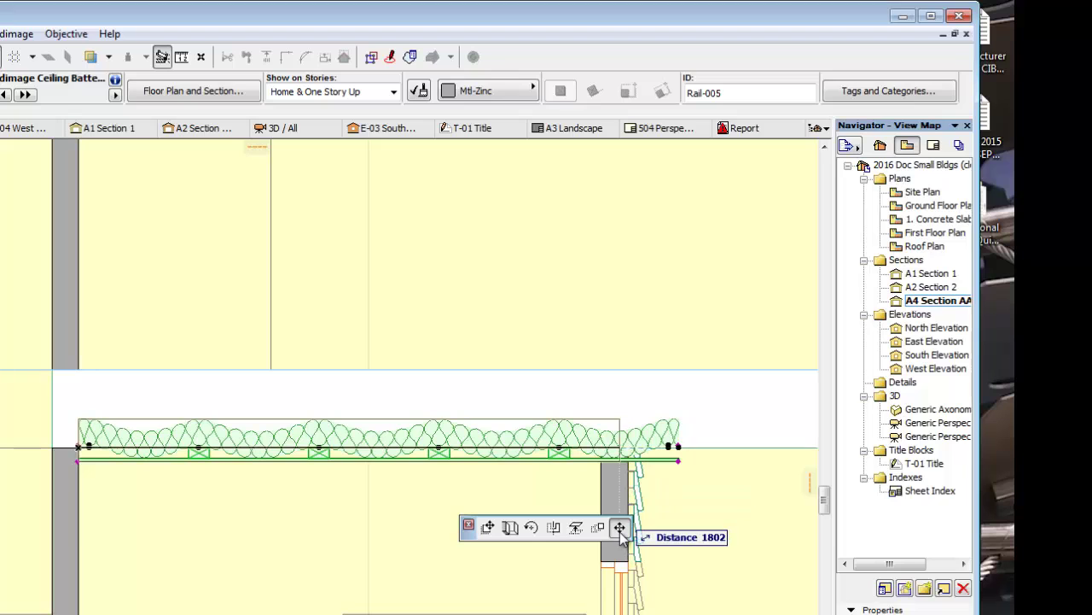
left_click(602, 458)
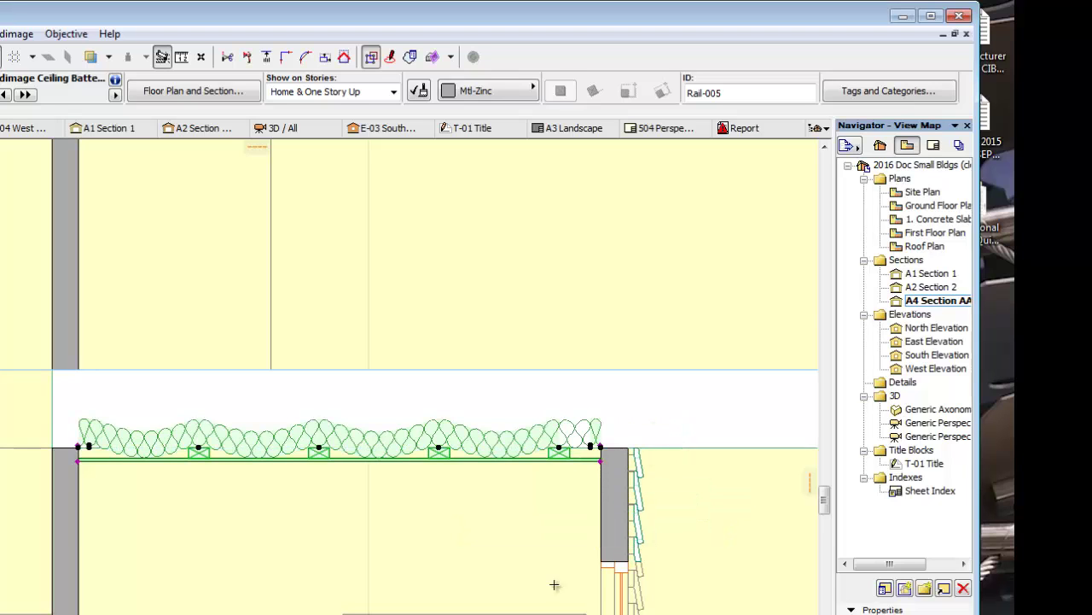
key("Escape")
scroll(532, 517, "down", 2)
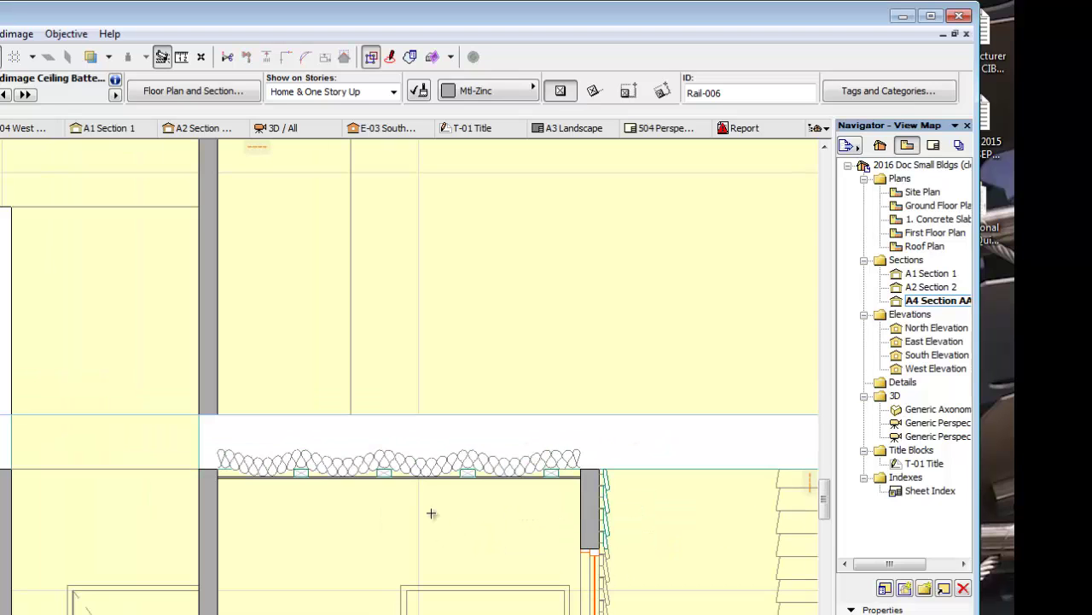
scroll(434, 516, "down", 2)
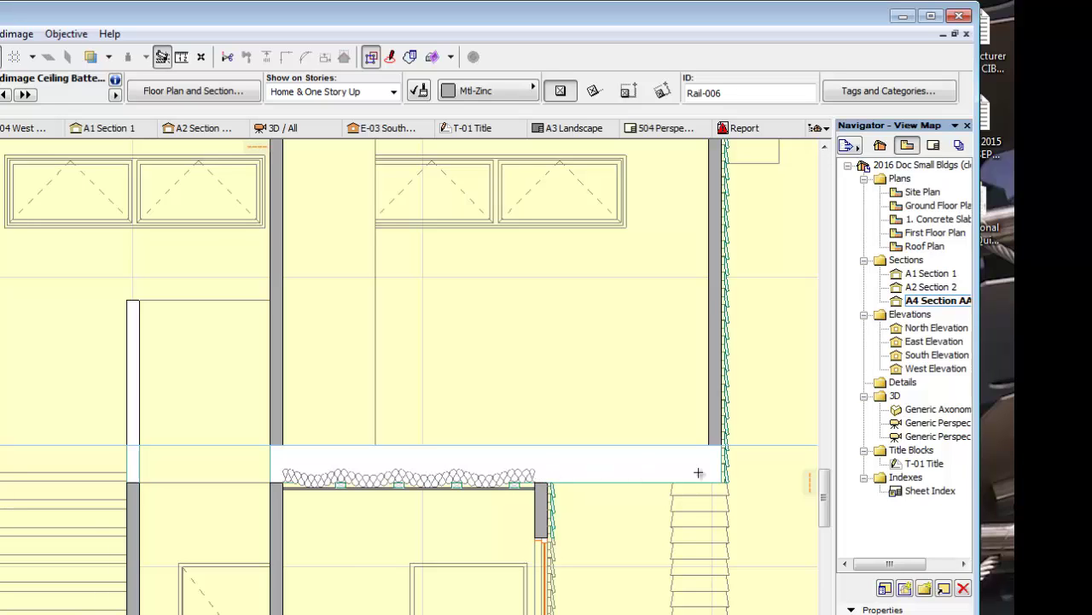
- Review the insulation settings of the placed ceiling battens, accept the dialog and deselect the element
scroll(502, 524, "up", 2)
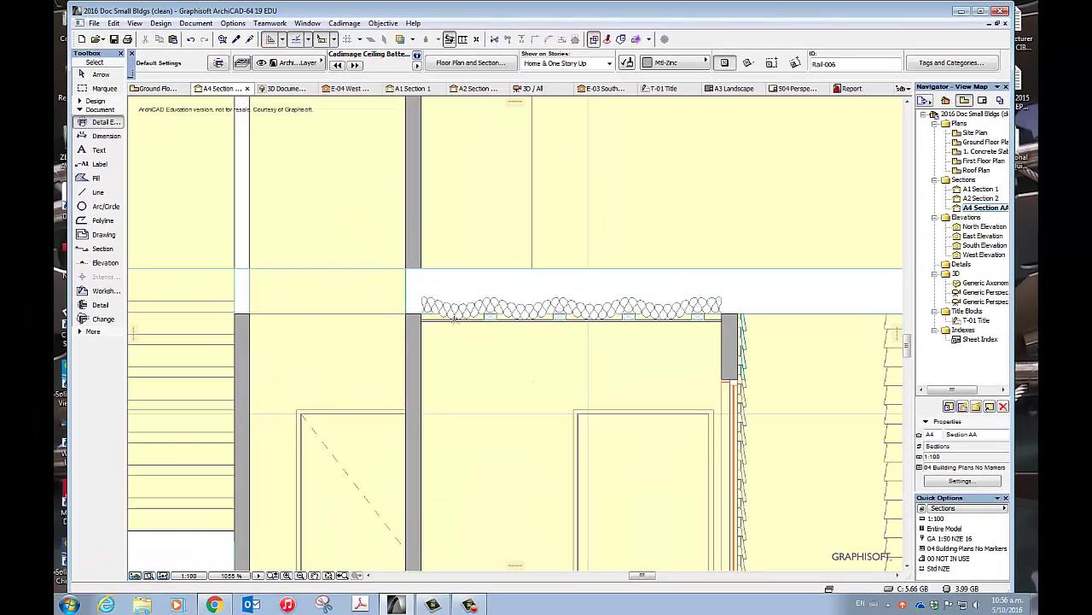
left_click(287, 411)
left_click(458, 323)
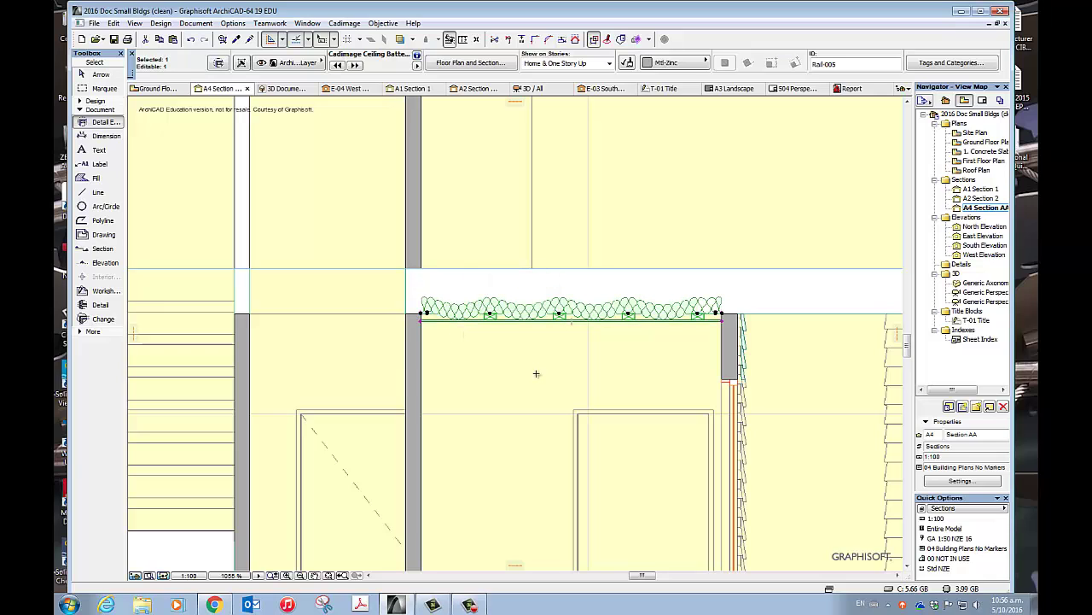
key("ctrl+t")
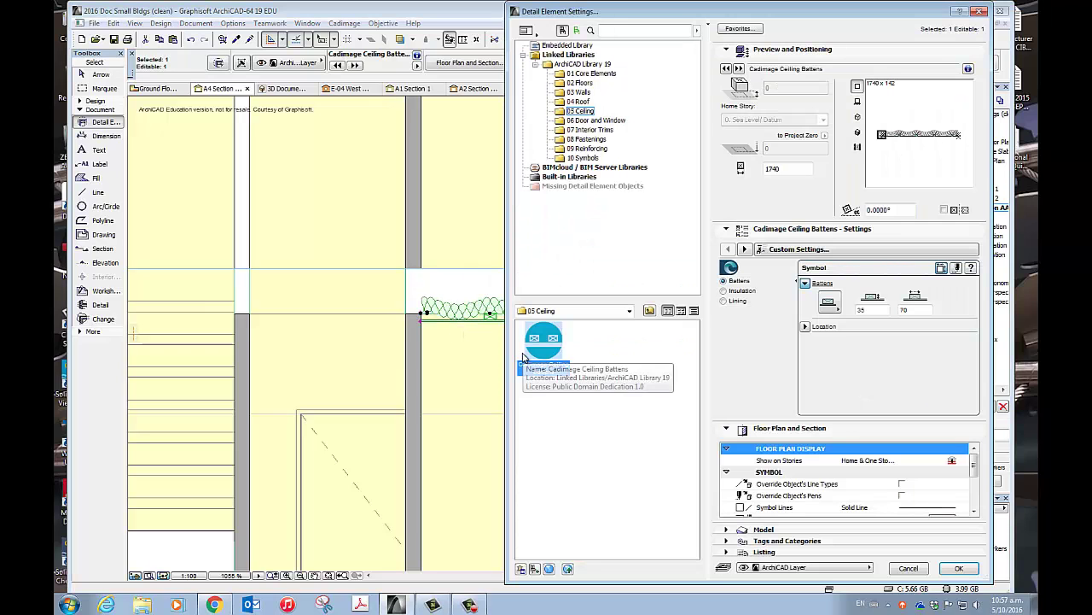
left_click(724, 291)
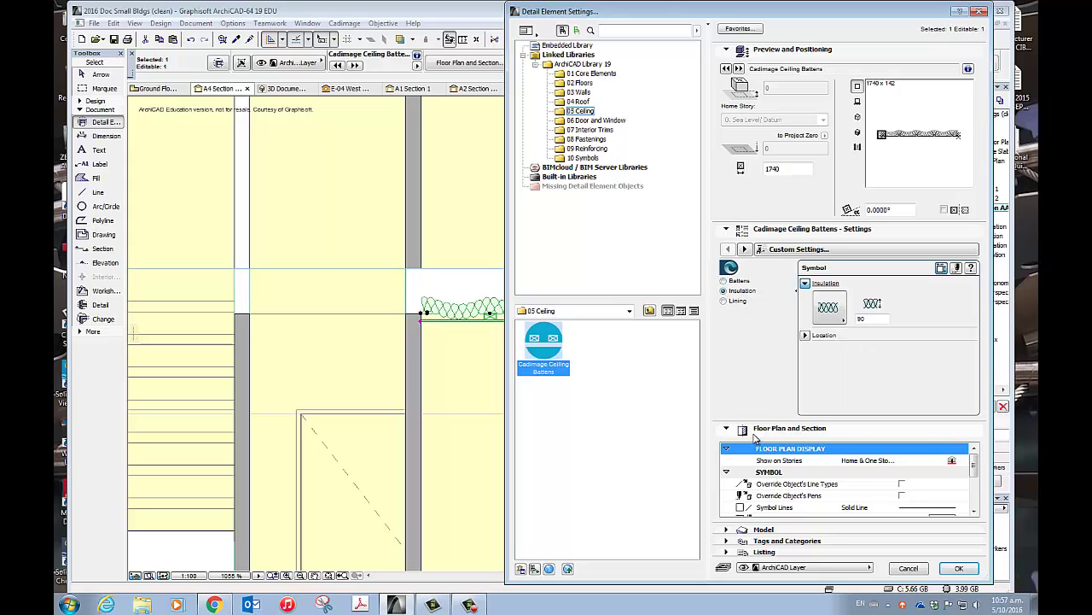
left_click(845, 318)
left_click(844, 318)
left_click(960, 569)
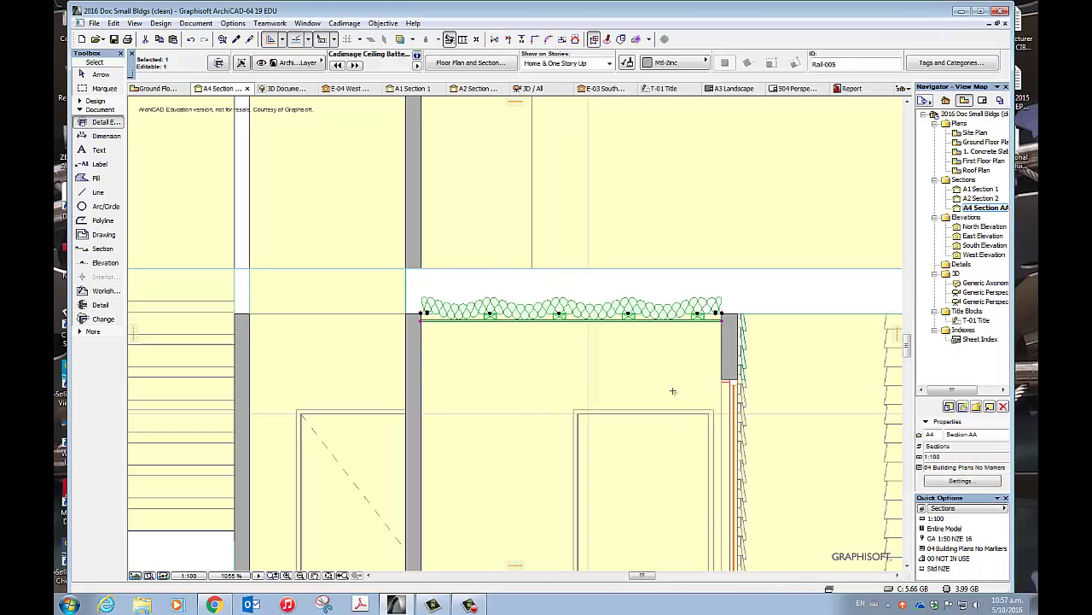
key("Escape")
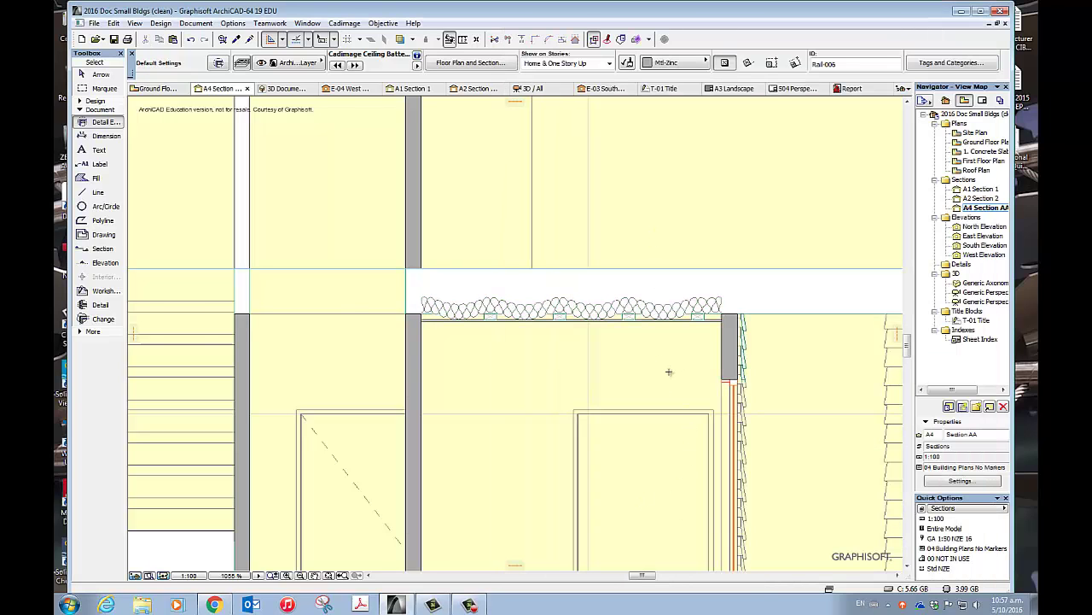
- Measure the roof slab's vertical thickness above the outer face of the detailed upper-floor exterior wall frame
scroll(670, 371, "down", 4)
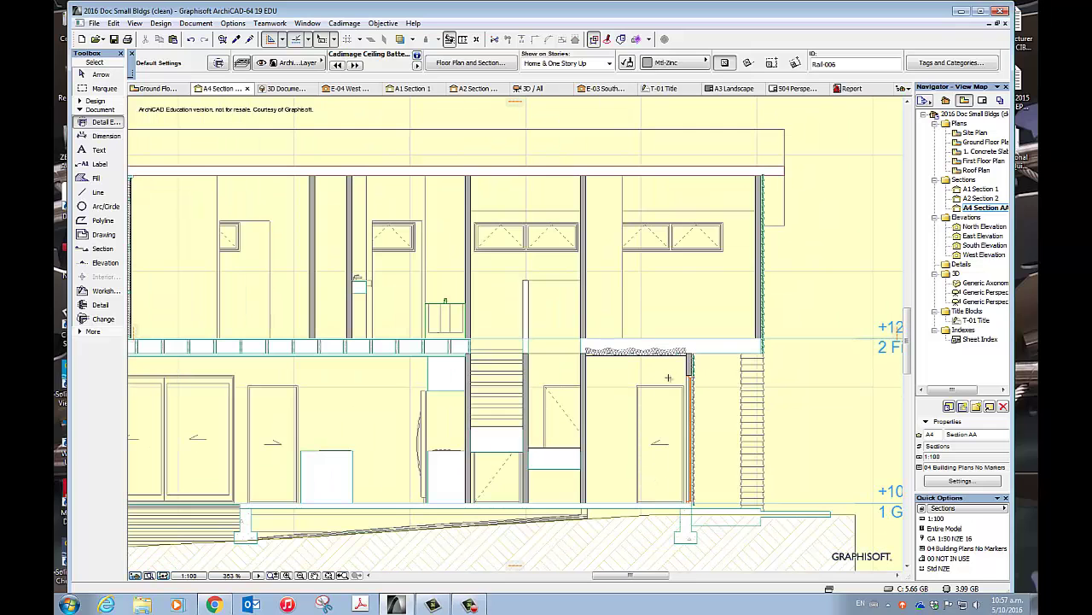
middle_click_drag(254, 310, 475, 339)
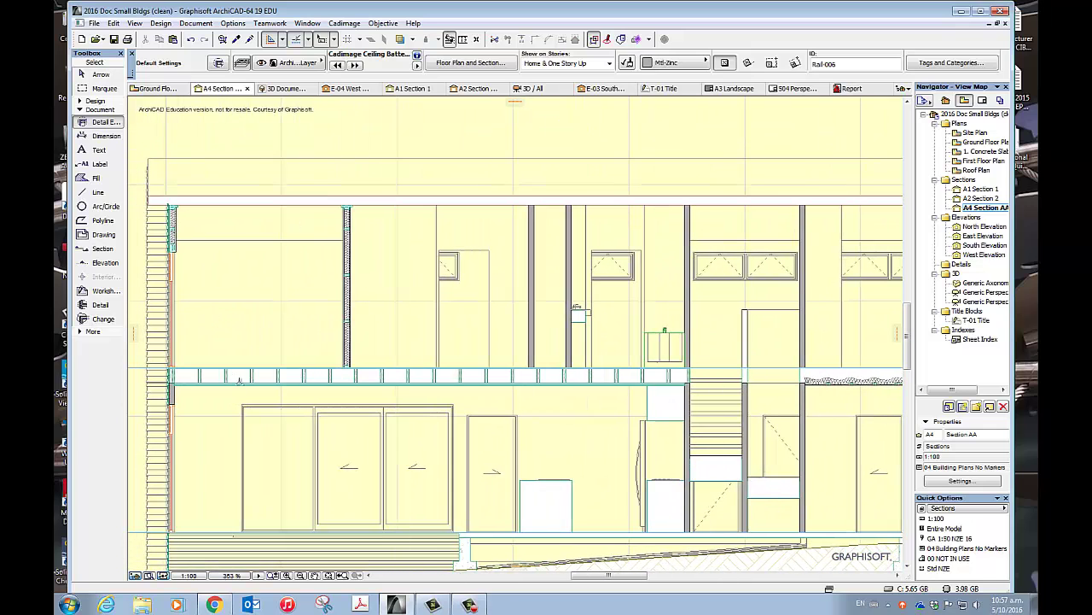
middle_click_drag(229, 298, 301, 315)
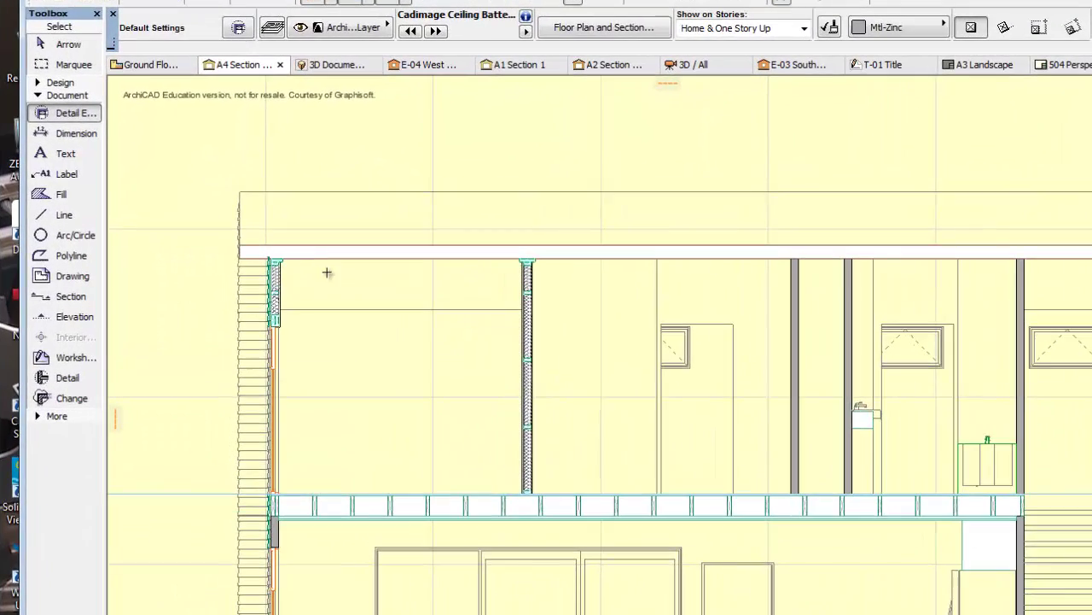
scroll(269, 224, "up", 3)
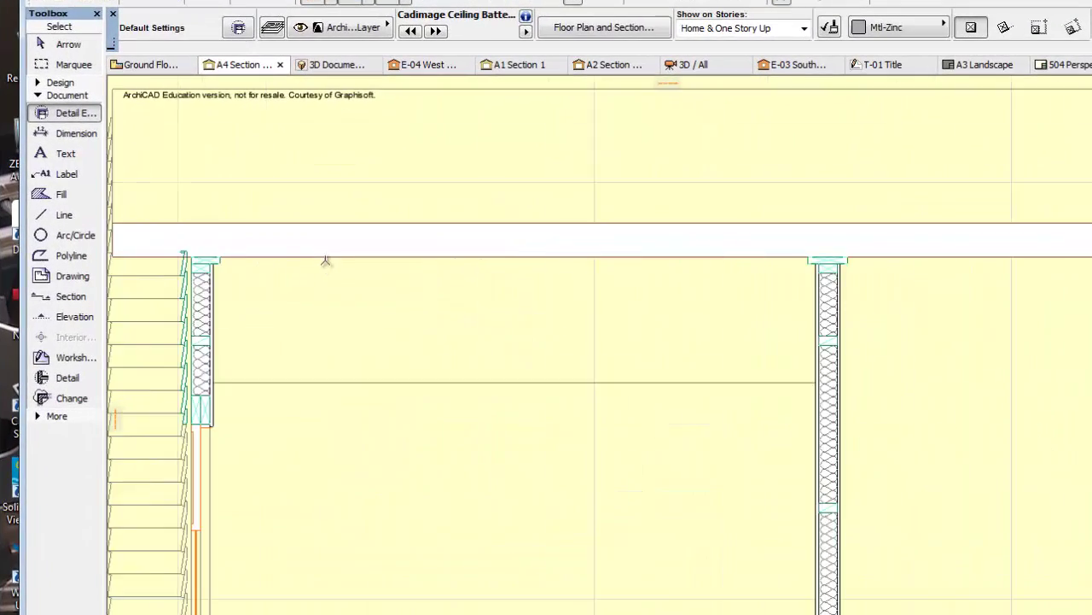
middle_click_drag(325, 260, 492, 361)
scroll(424, 327, "up", 2)
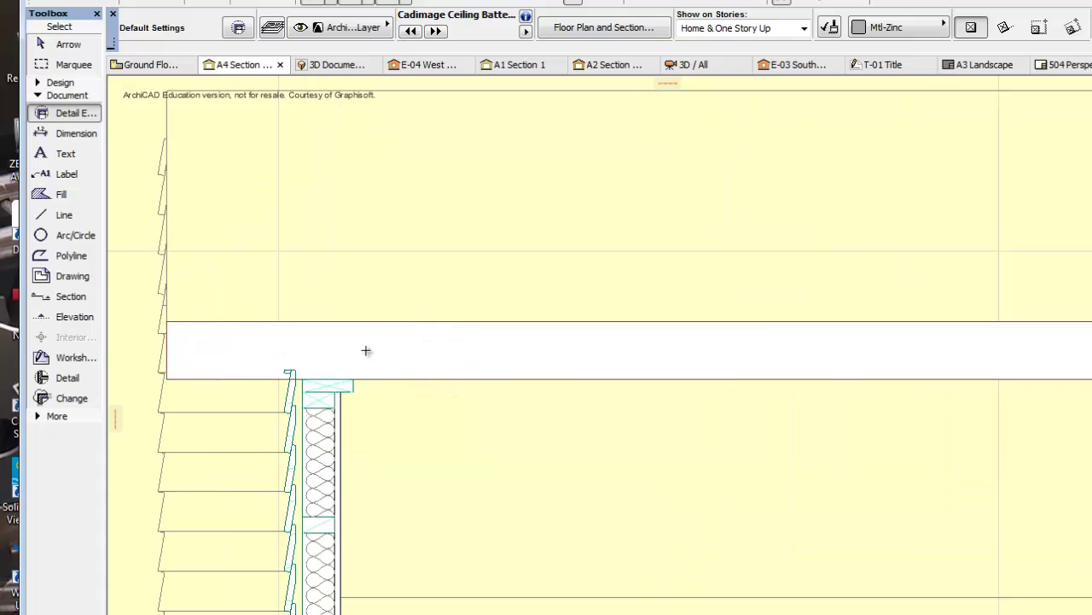
left_click(302, 377)
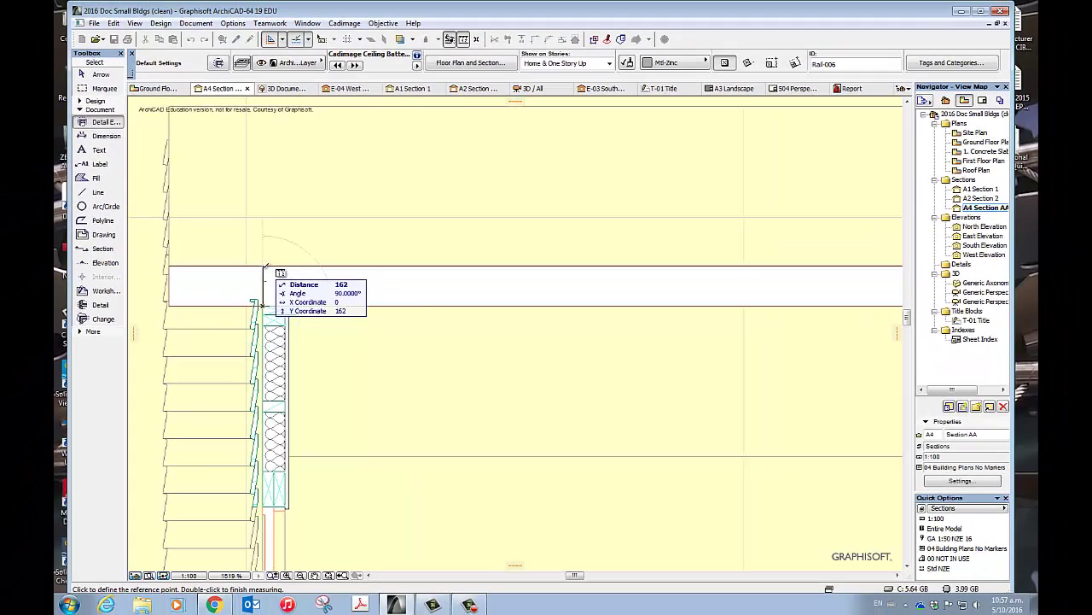
double_click(280, 275)
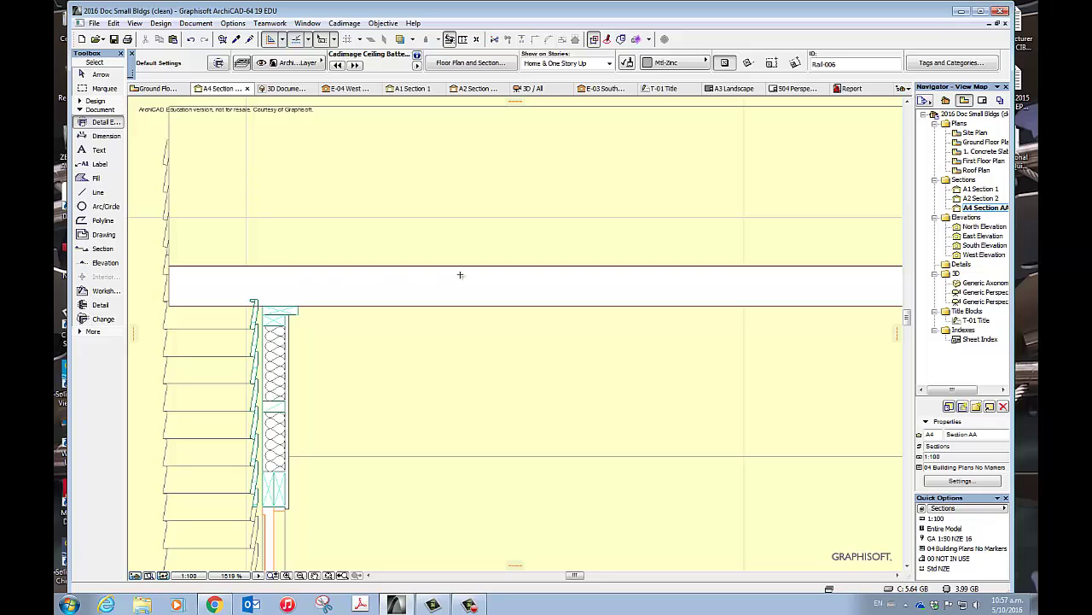
scroll(488, 288, "down", 6)
mouse_move(703, 463)
middle_mouse_down()
mouse_move(597, 320)
mouse_move(515, 340)
middle_mouse_up()
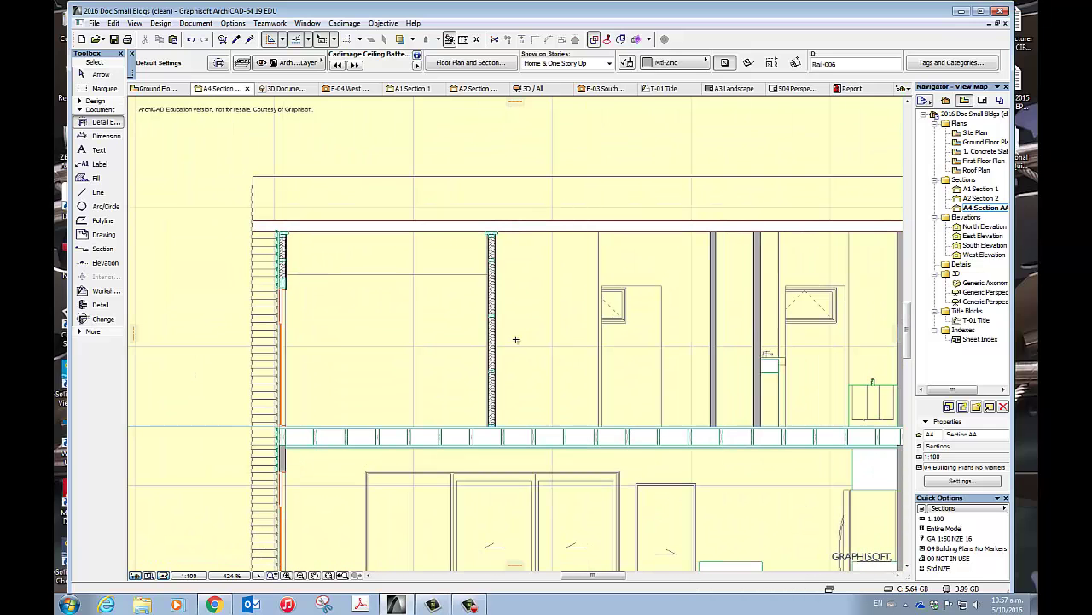